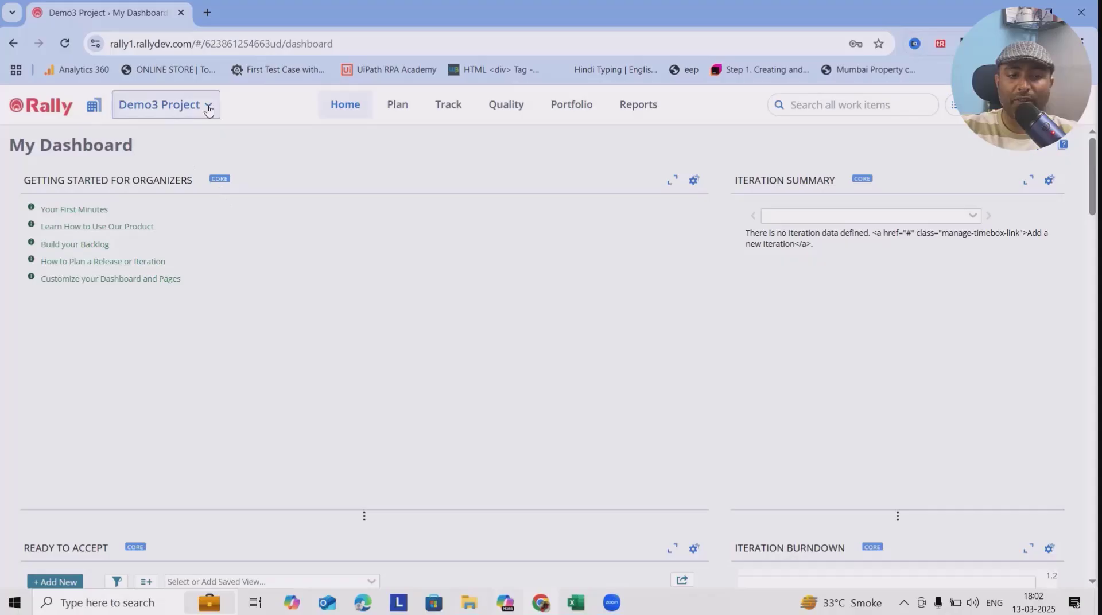
- Switch the active project to Demo Project and after that to Amazon
{"action": "left_click", "coordinate": [369, 127]}
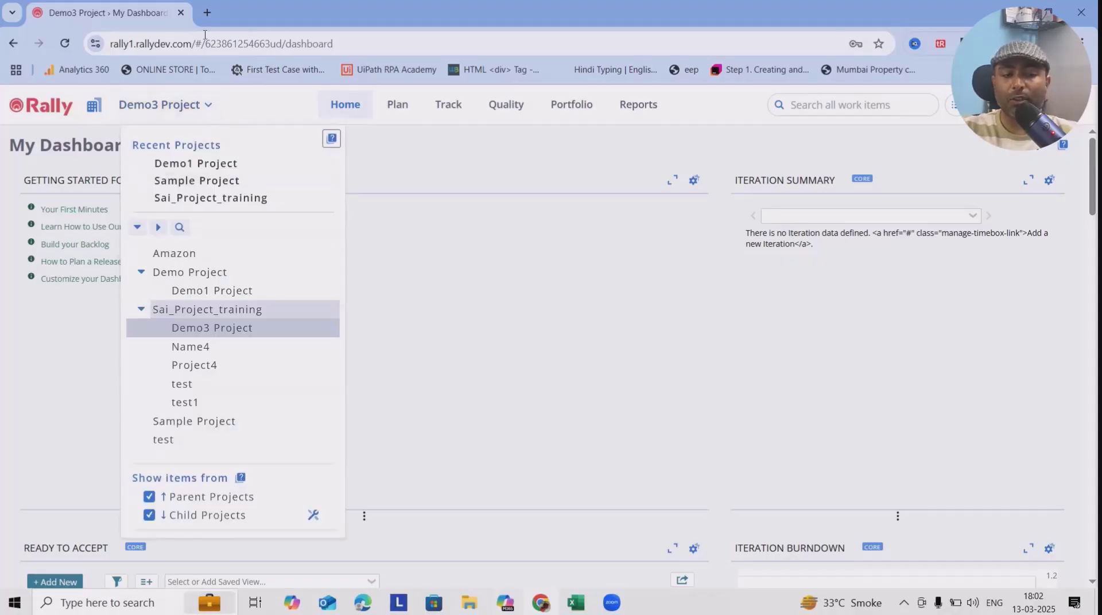
{"action": "left_click", "coordinate": [183, 272]}
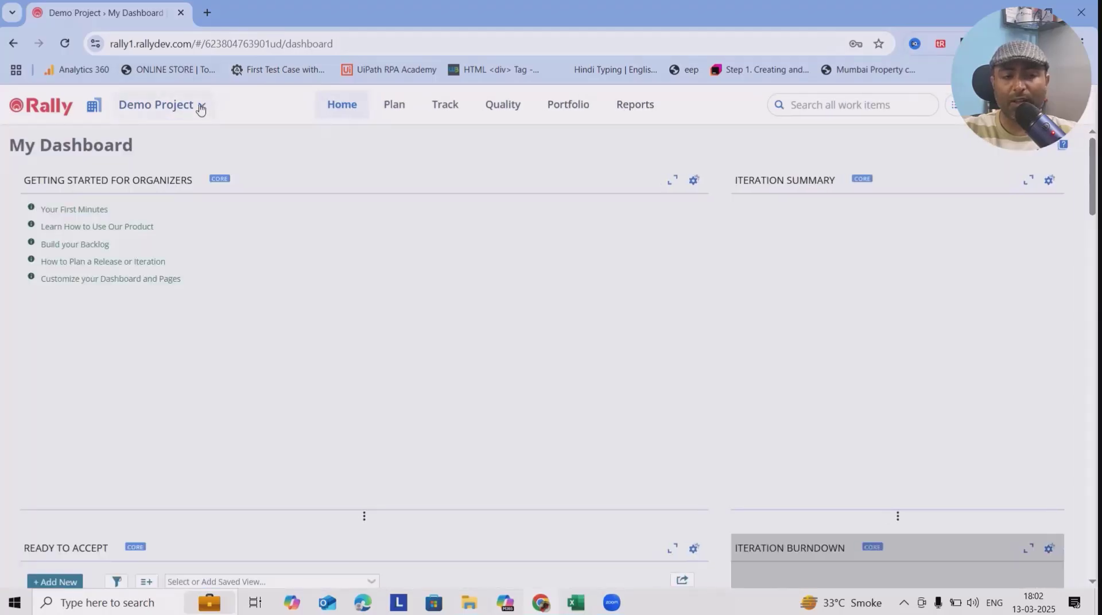
{"action": "left_click", "coordinate": [201, 109]}
{"action": "left_click", "coordinate": [197, 255]}
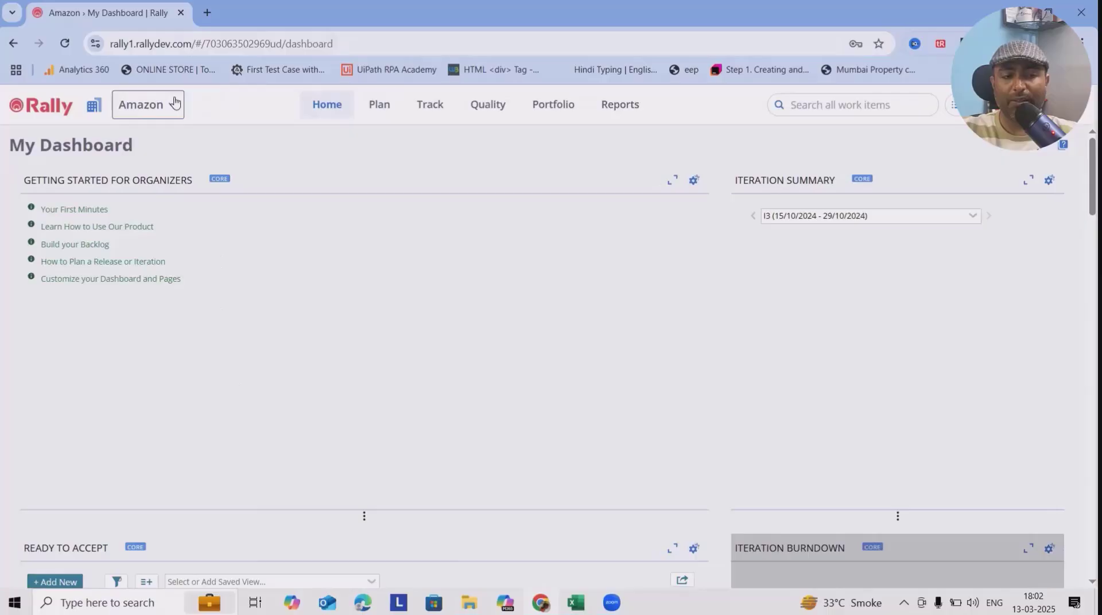
- Exclude child projects from the items shown for Amazon and open the workspaces and projects administration
{"action": "left_click", "coordinate": [175, 105]}
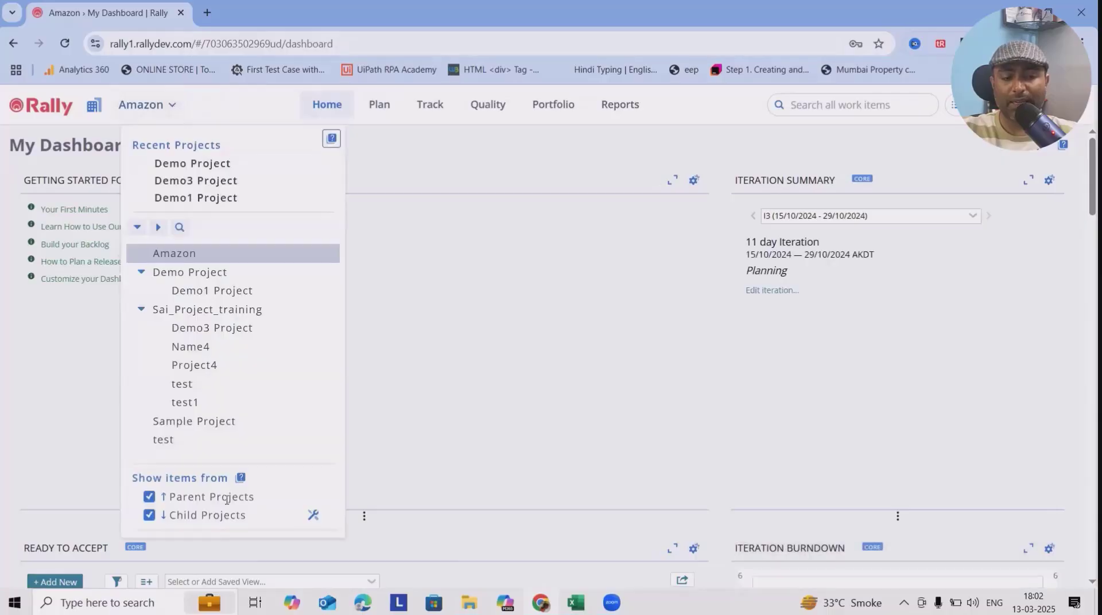
{"action": "left_click", "coordinate": [148, 516]}
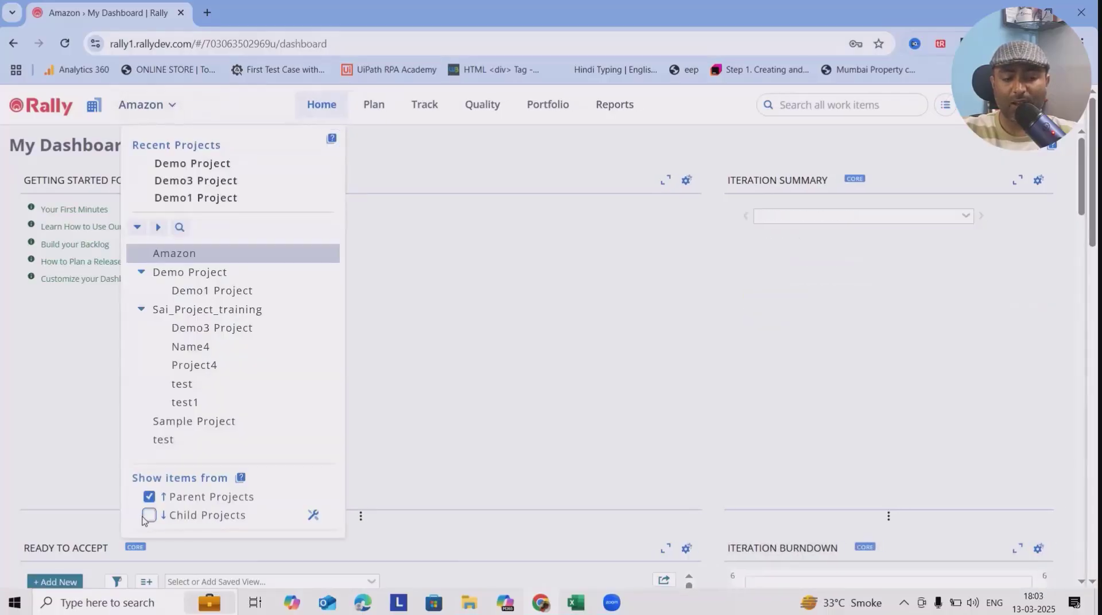
{"action": "left_click", "coordinate": [312, 515]}
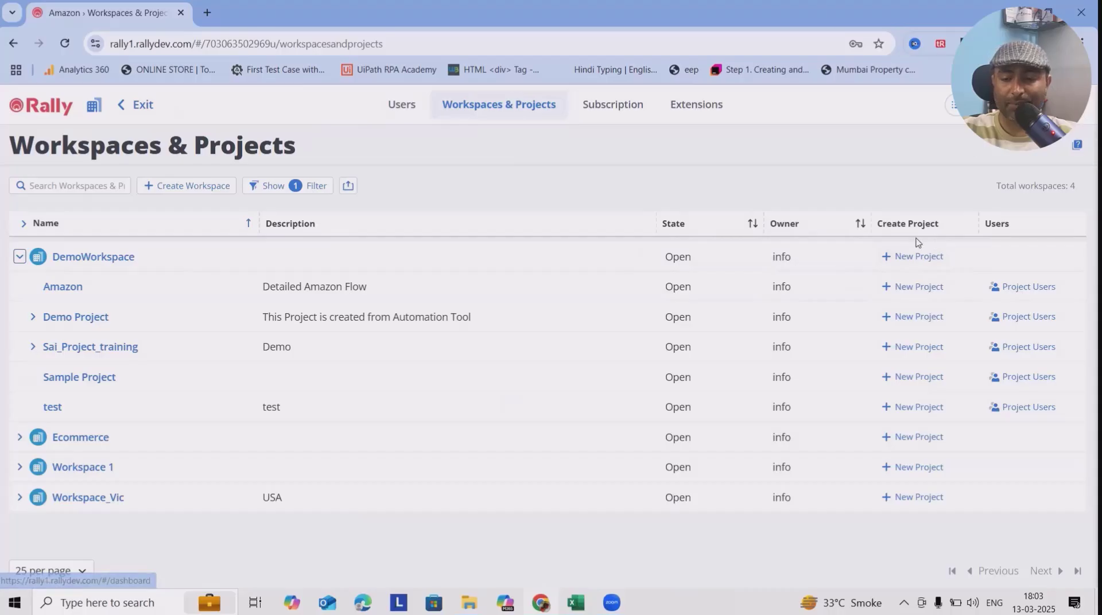
- Create a project named Whats APP in DemoWorkspace, keeping its state Open and leaving the notes empty
{"action": "left_click", "coordinate": [914, 256]}
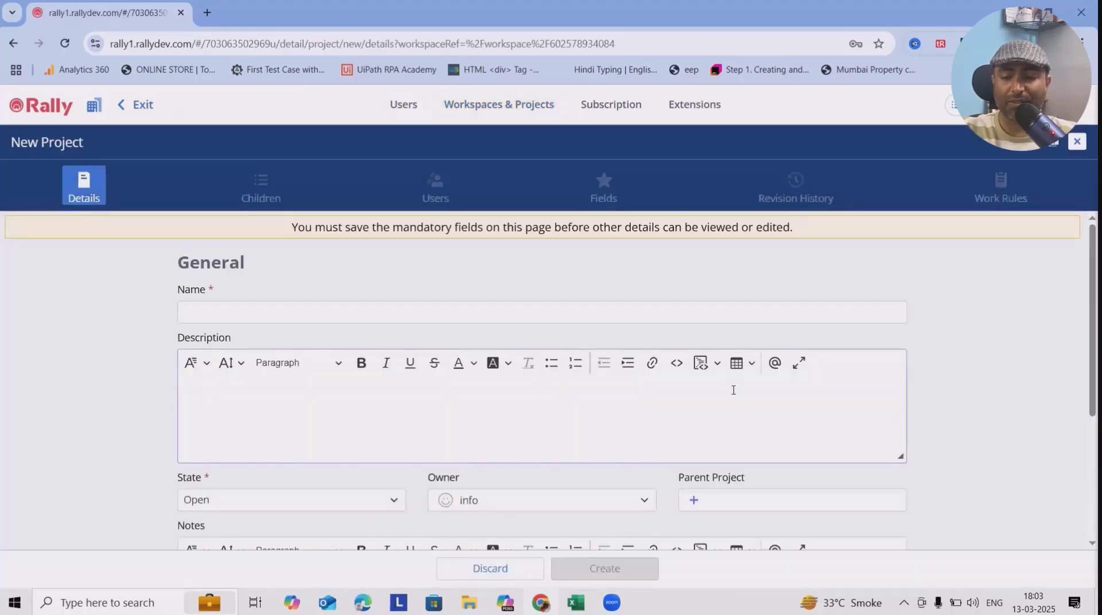
{"action": "left_click", "coordinate": [267, 322]}
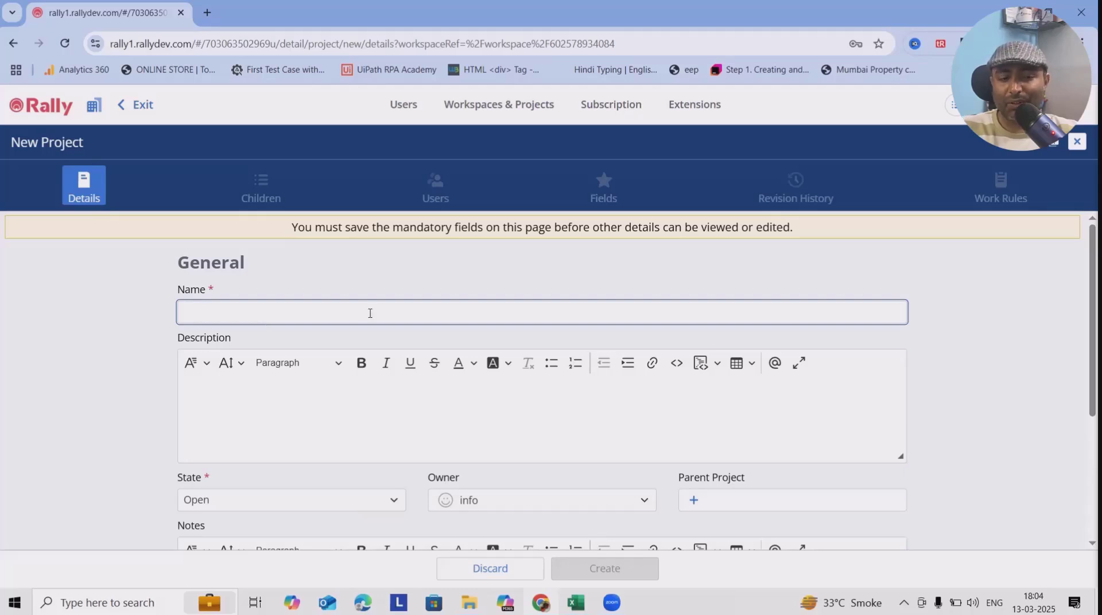
{"action": "type", "text": "Wha"}
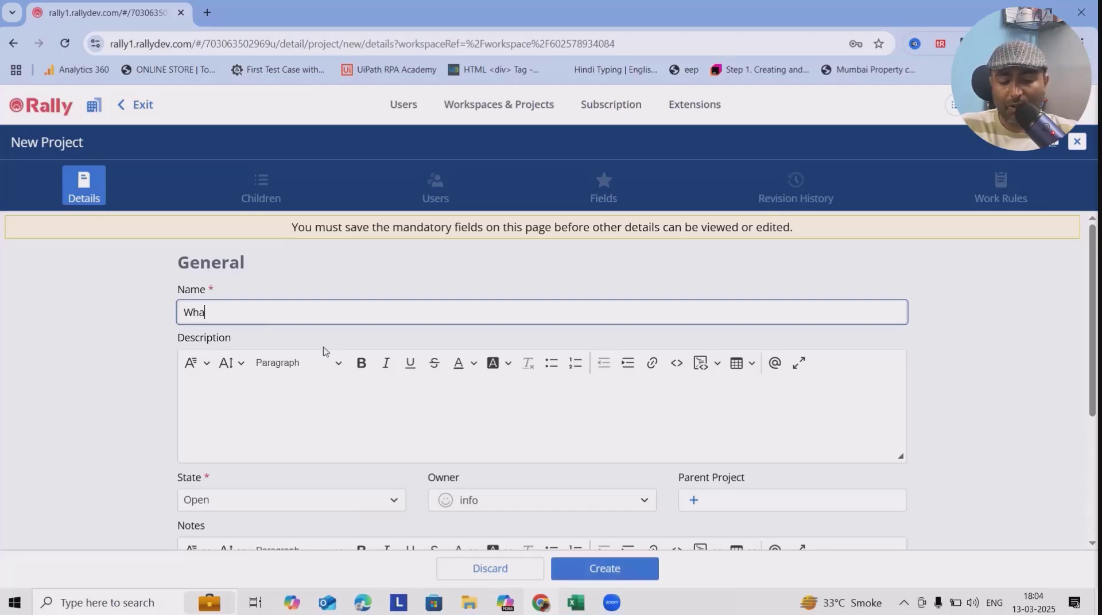
{"action": "type", "text": "ts"}
{"action": "scroll", "coordinate": [264, 278], "scroll_direction": "down", "scroll_amount": 4}
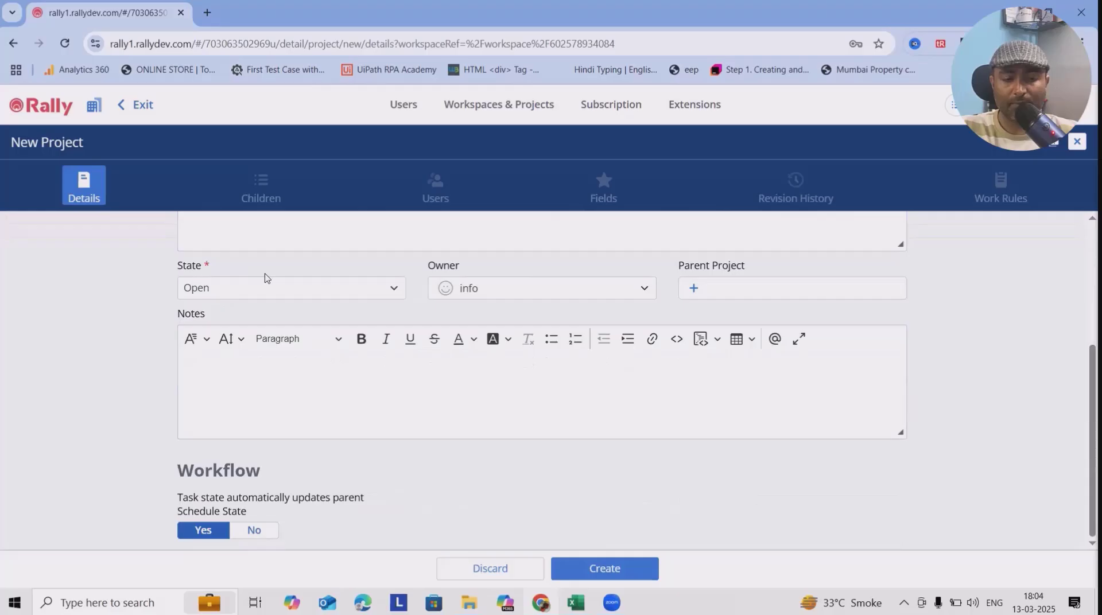
{"action": "left_click", "coordinate": [359, 288]}
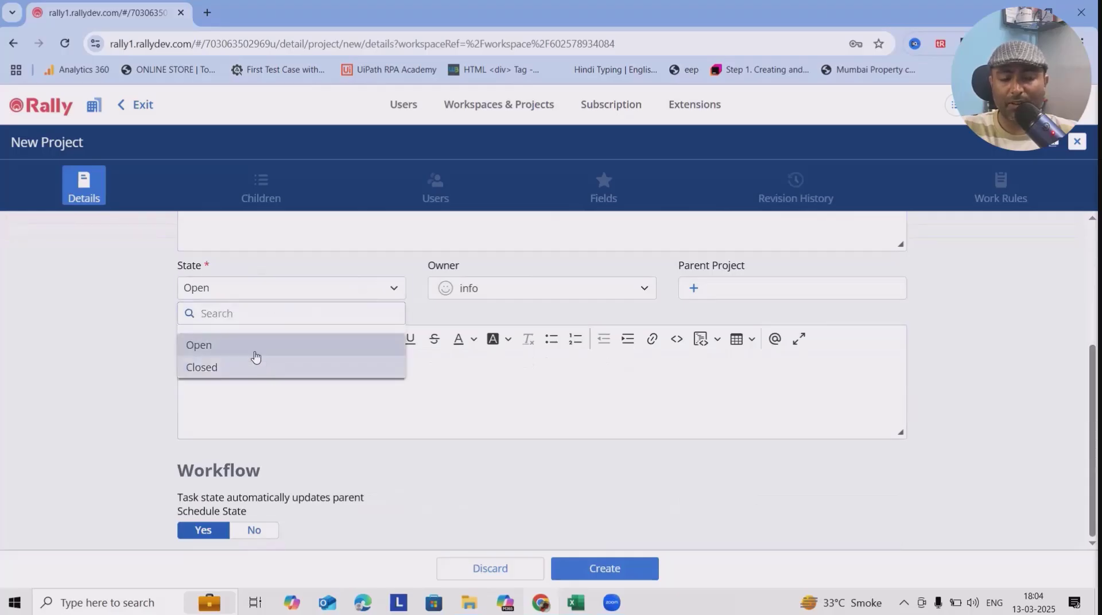
{"action": "left_click", "coordinate": [540, 322]}
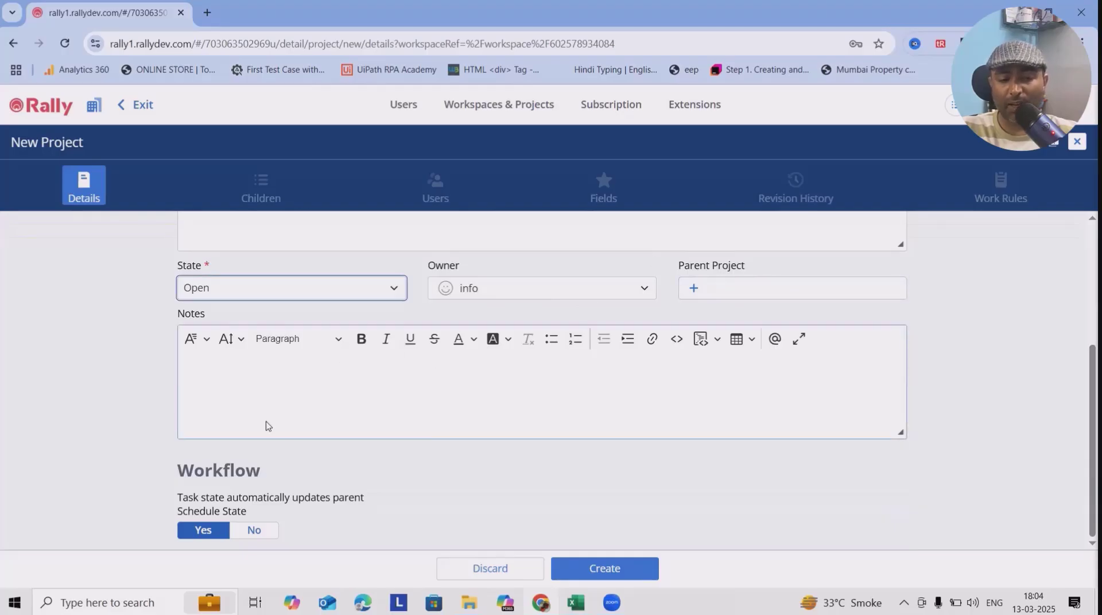
{"action": "left_click", "coordinate": [286, 414]}
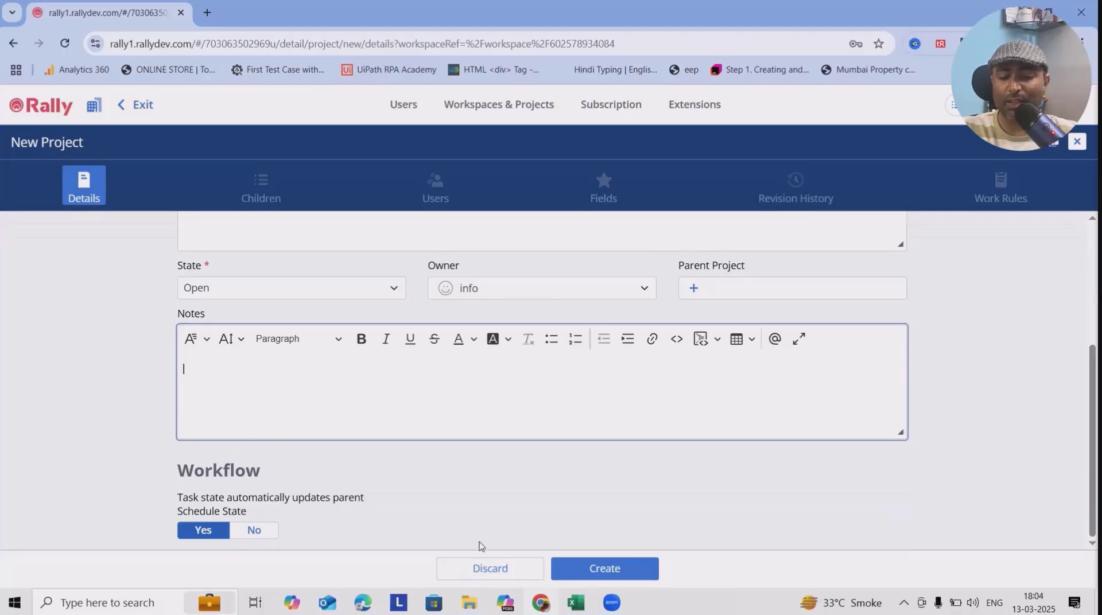
{"action": "scroll", "coordinate": [789, 499], "scroll_direction": "up", "scroll_amount": 4}
{"action": "scroll", "coordinate": [788, 495], "scroll_direction": "down", "scroll_amount": 4}
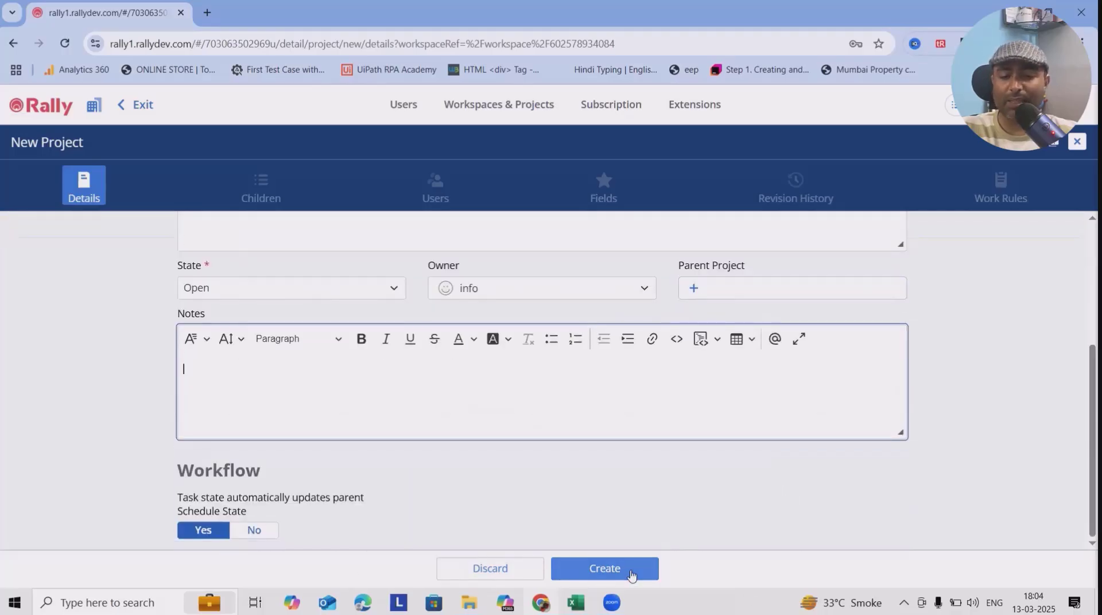
{"action": "left_click", "coordinate": [626, 573]}
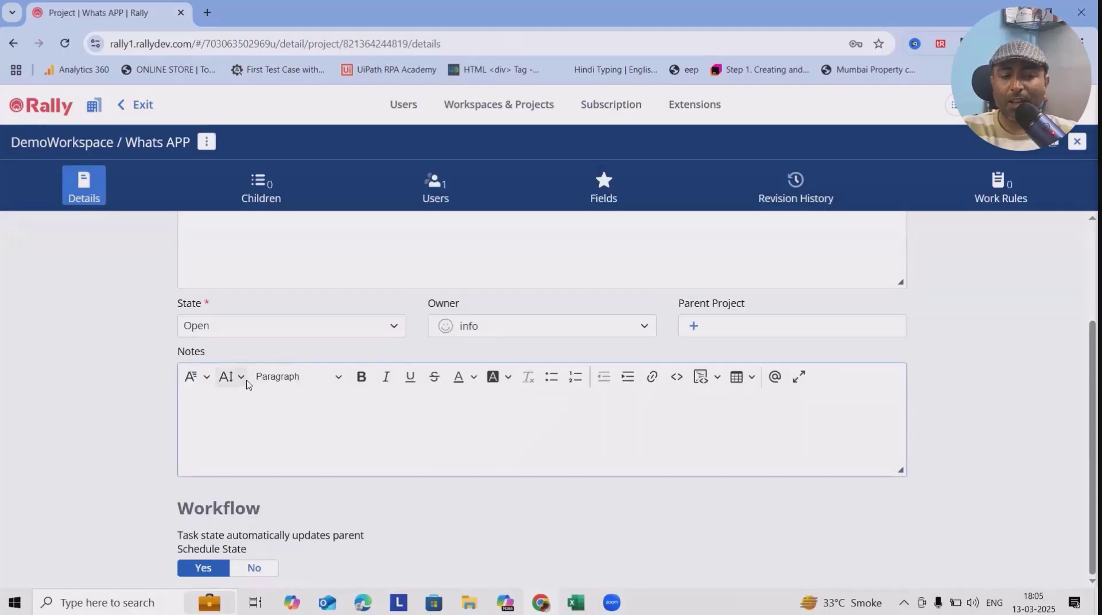
- Exit the project administration and switch the active project to Whats APP
{"action": "scroll", "coordinate": [372, 430], "scroll_direction": "up", "scroll_amount": 1}
{"action": "scroll", "coordinate": [379, 431], "scroll_direction": "up", "scroll_amount": 3}
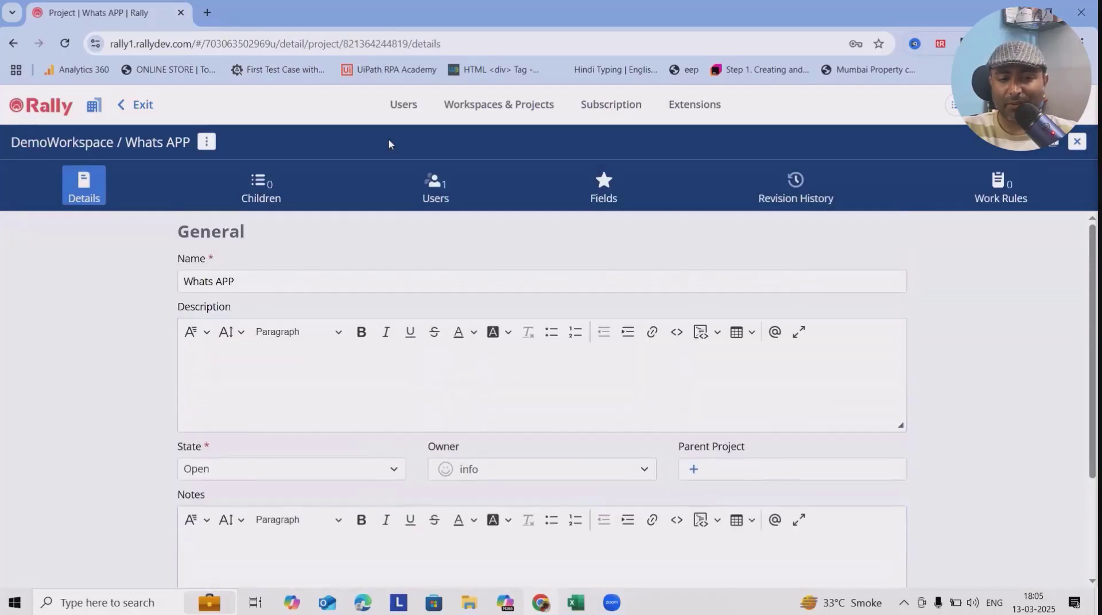
{"action": "left_click", "coordinate": [137, 105]}
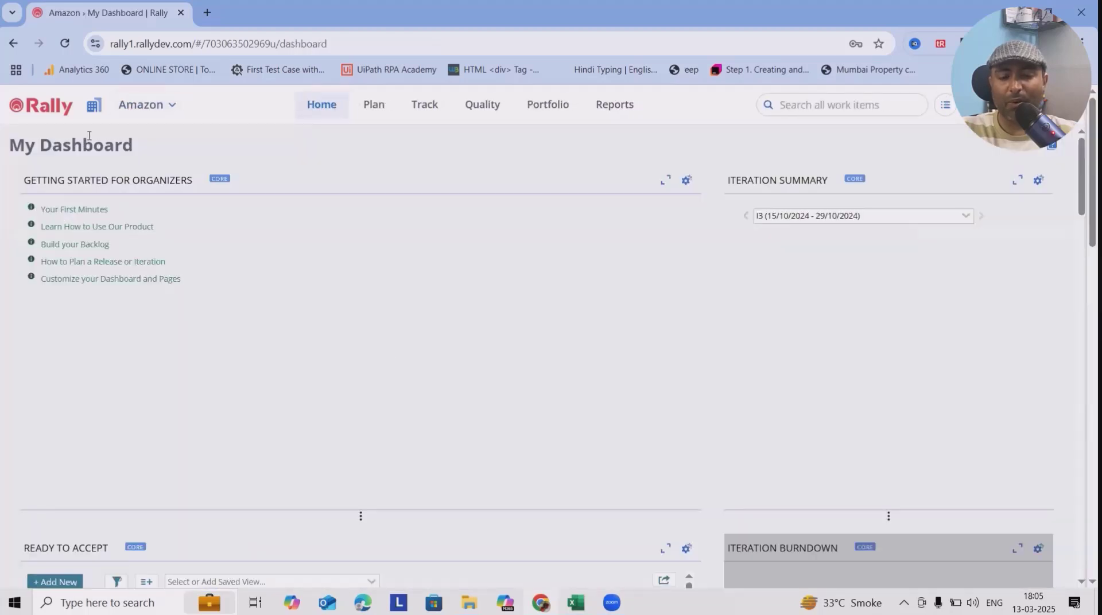
{"action": "left_click", "coordinate": [166, 111]}
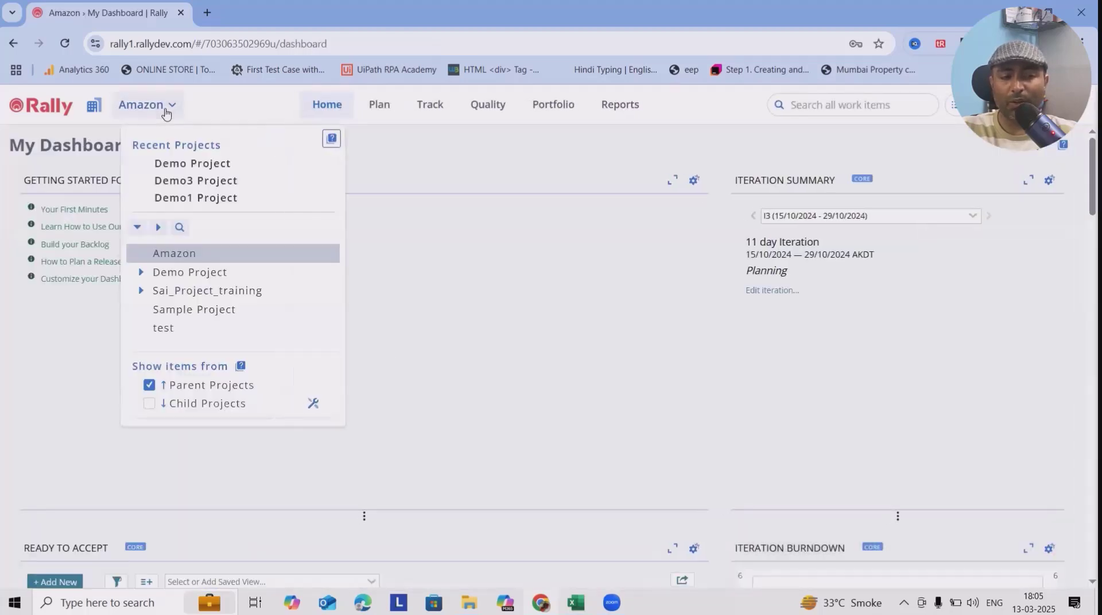
{"action": "left_click", "coordinate": [140, 273]}
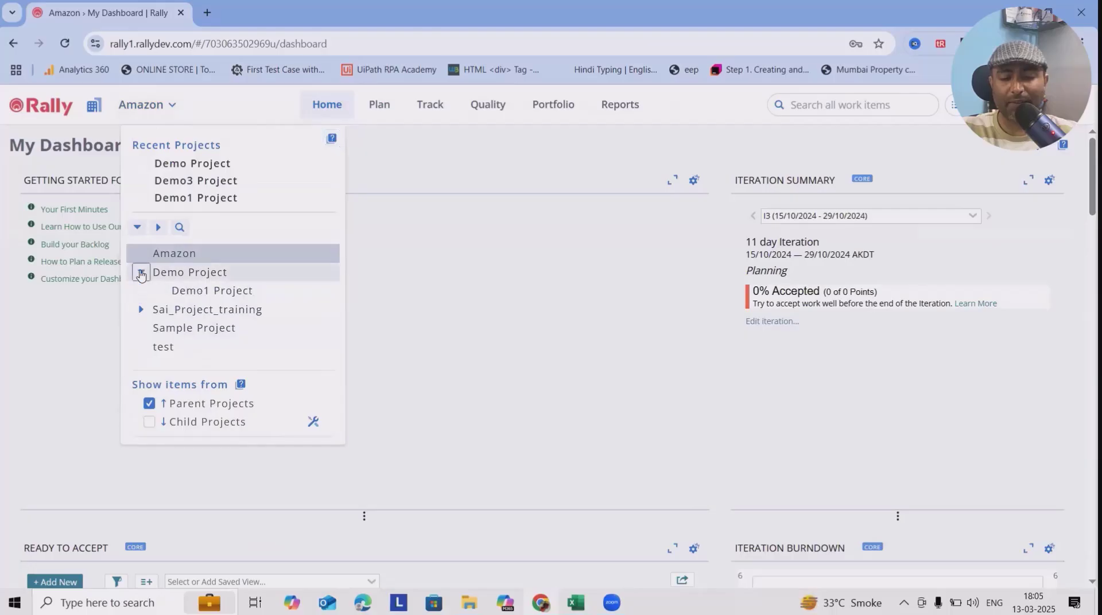
{"action": "left_click", "coordinate": [144, 308]}
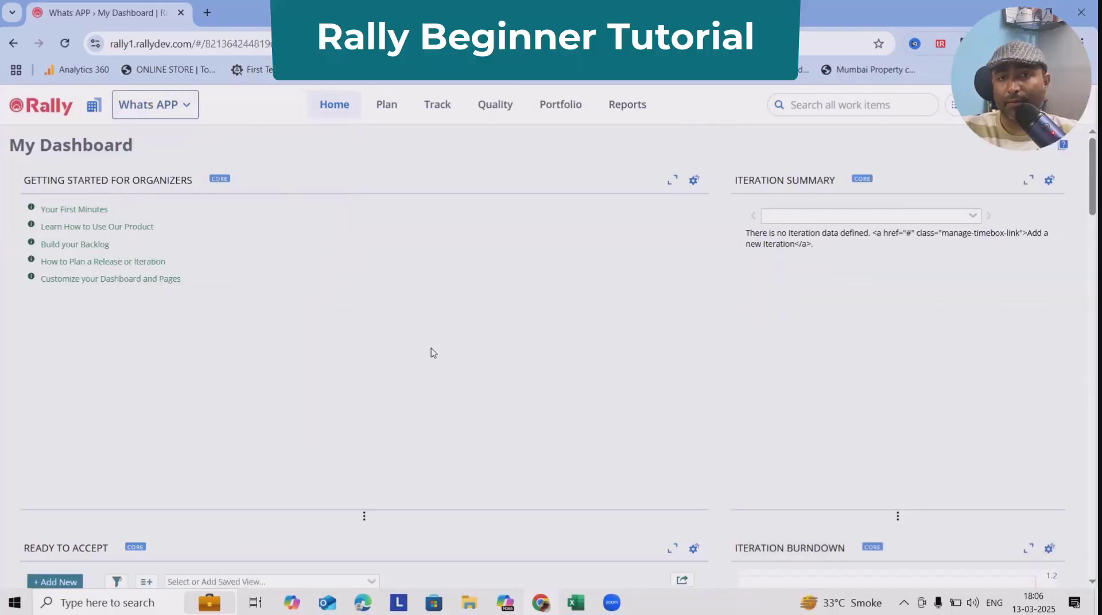
- Look over the Whats APP dashboard and open the project's backlog
{"action": "scroll", "coordinate": [501, 367], "scroll_direction": "down", "scroll_amount": 8}
{"action": "scroll", "coordinate": [501, 380], "scroll_direction": "up", "scroll_amount": 10}
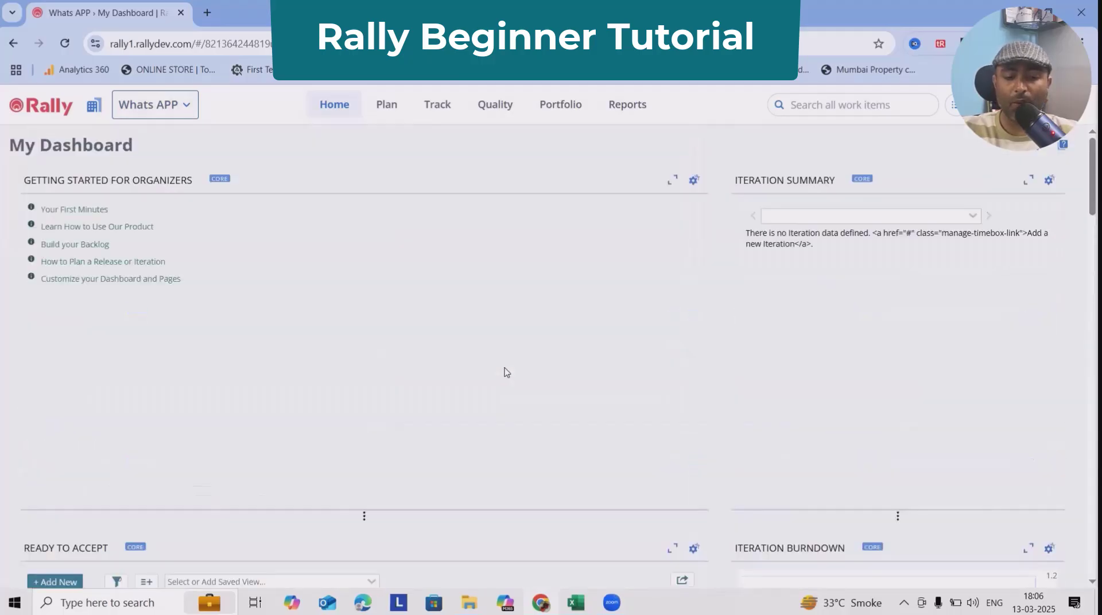
{"action": "left_click", "coordinate": [387, 107]}
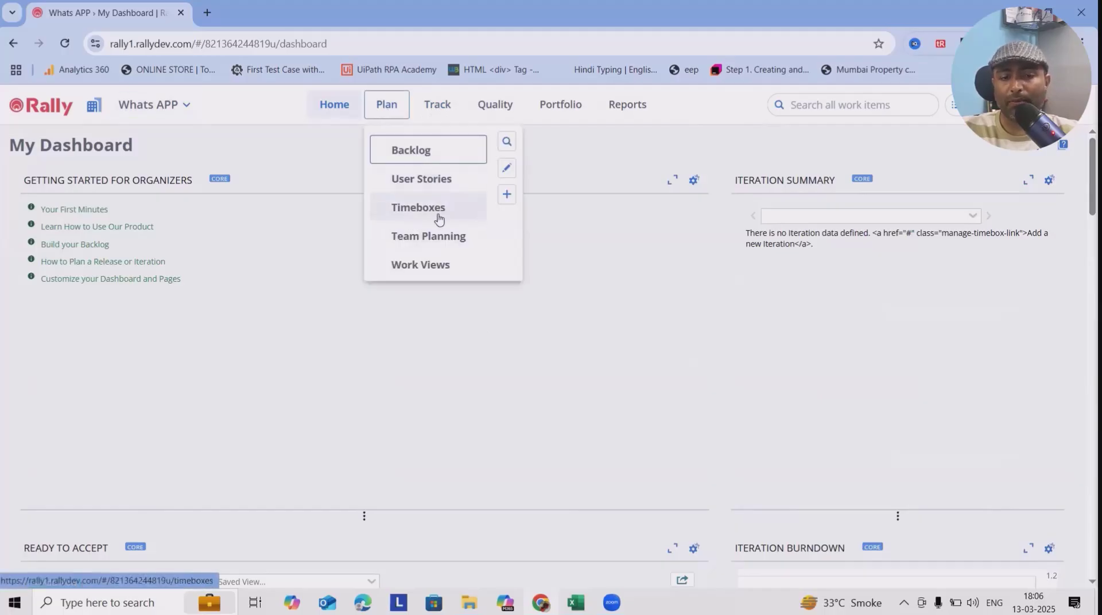
{"action": "left_click", "coordinate": [442, 150]}
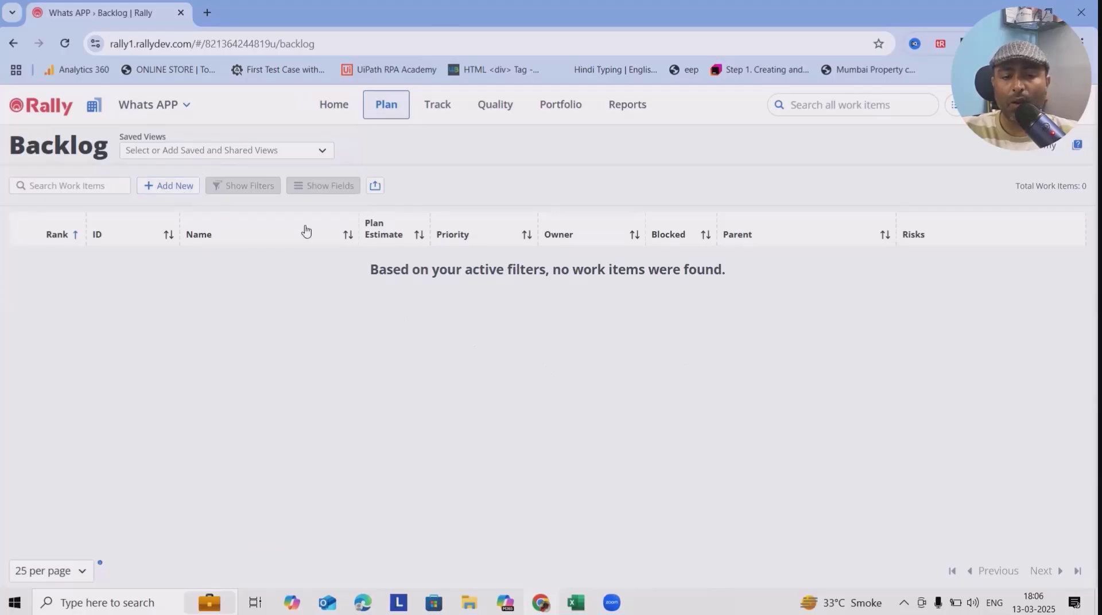
- Set up a new User Story in the Whats APP backlog named Video Calling with a plan estimate of 30
{"action": "left_click", "coordinate": [165, 190]}
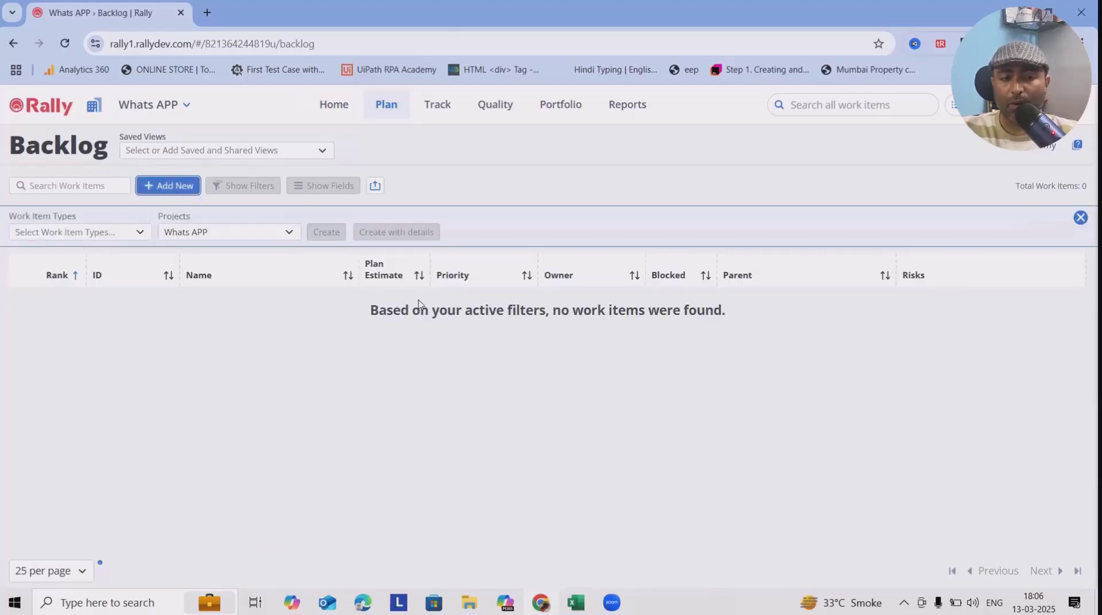
{"action": "left_click", "coordinate": [137, 236]}
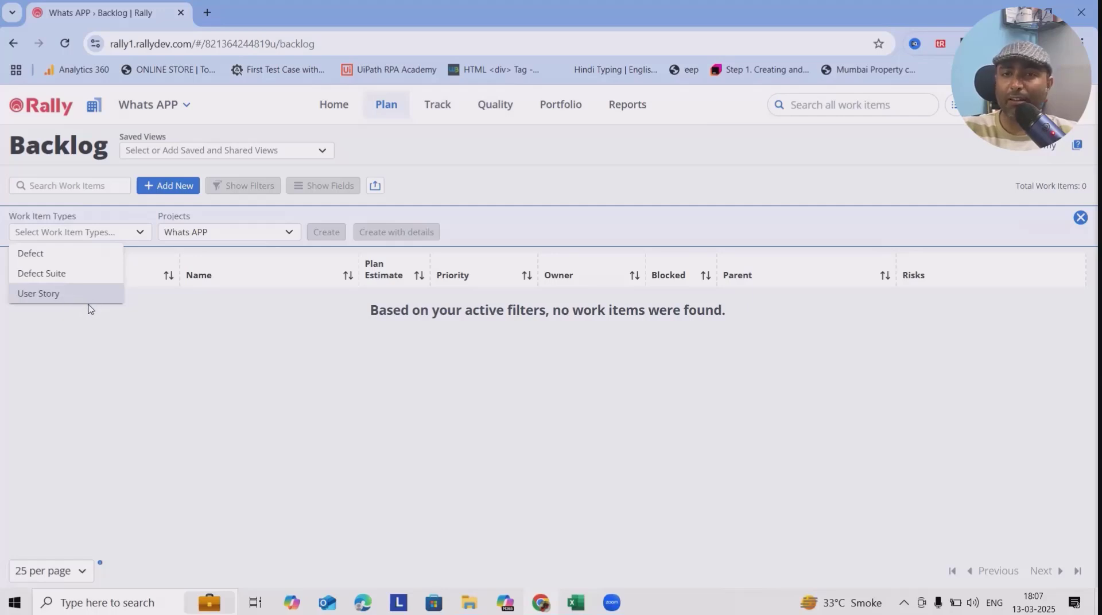
{"action": "left_click", "coordinate": [48, 296]}
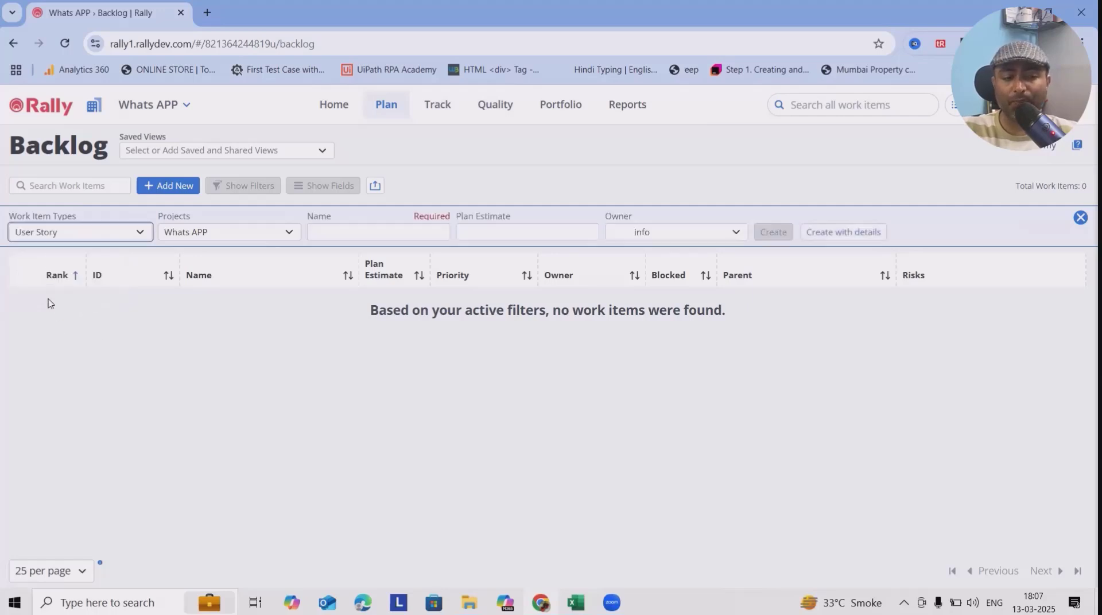
{"action": "left_click", "coordinate": [385, 231]}
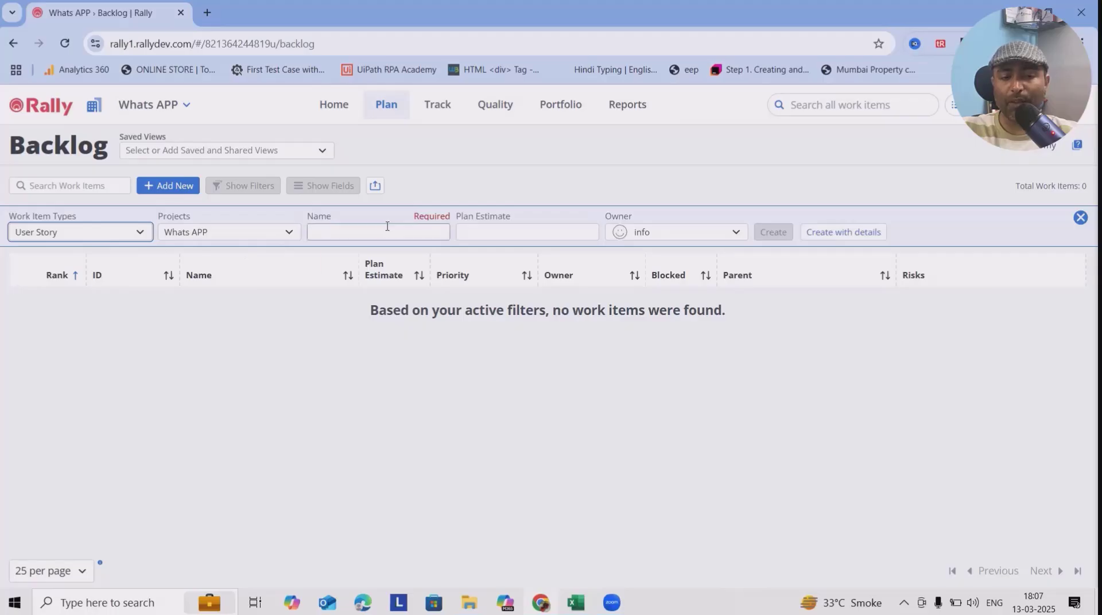
{"action": "left_click", "coordinate": [276, 233]}
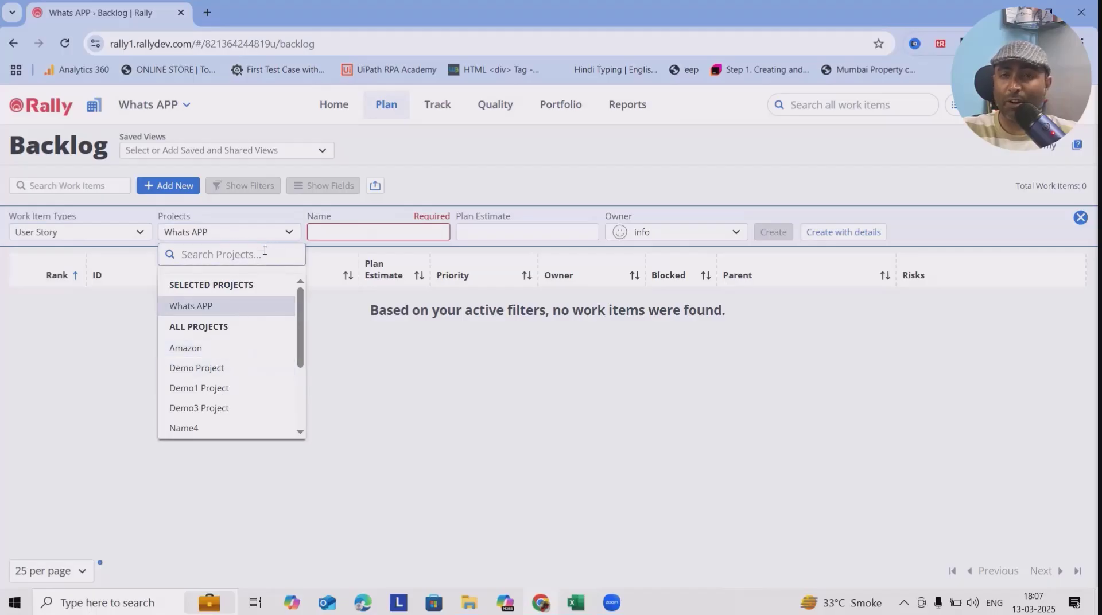
{"action": "left_click", "coordinate": [362, 232]}
{"action": "left_click", "coordinate": [362, 232]}
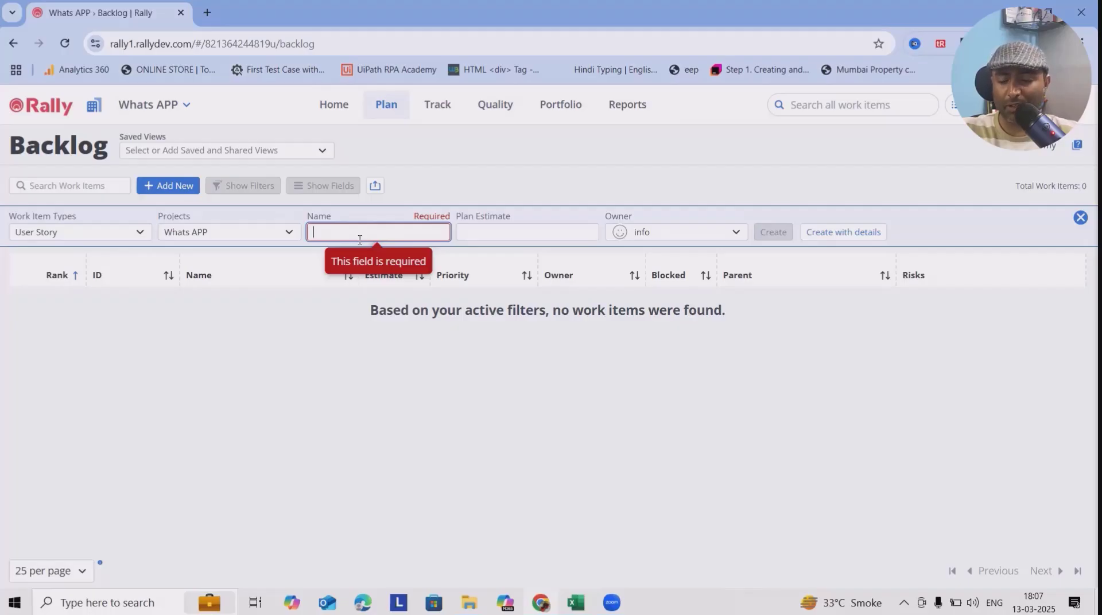
{"action": "type", "text": "Video"}
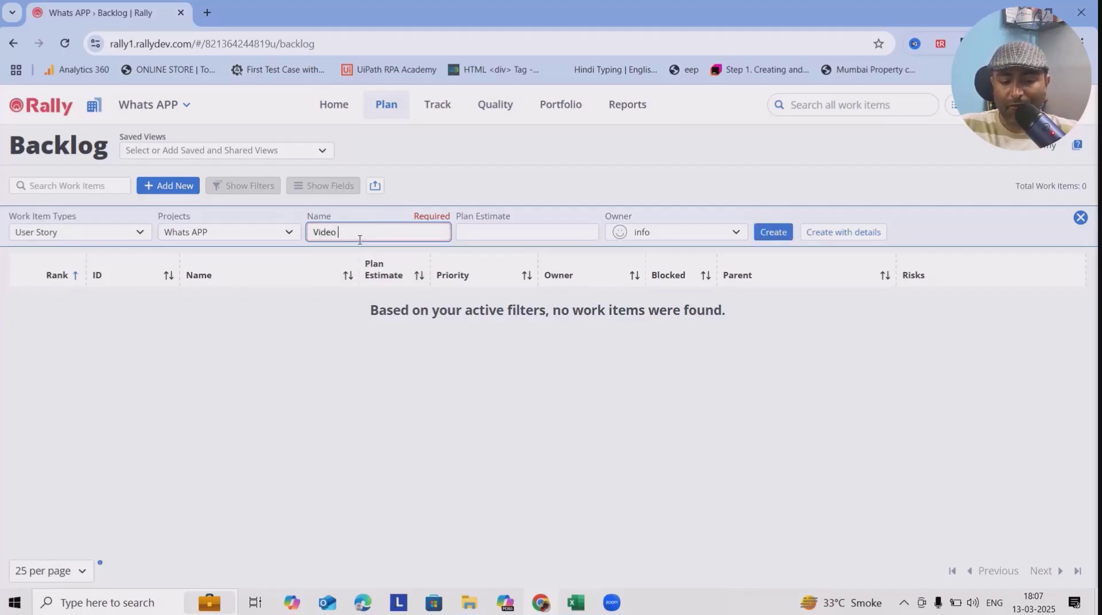
{"action": "type", "text": " Calling"}
{"action": "left_click", "coordinate": [528, 233]}
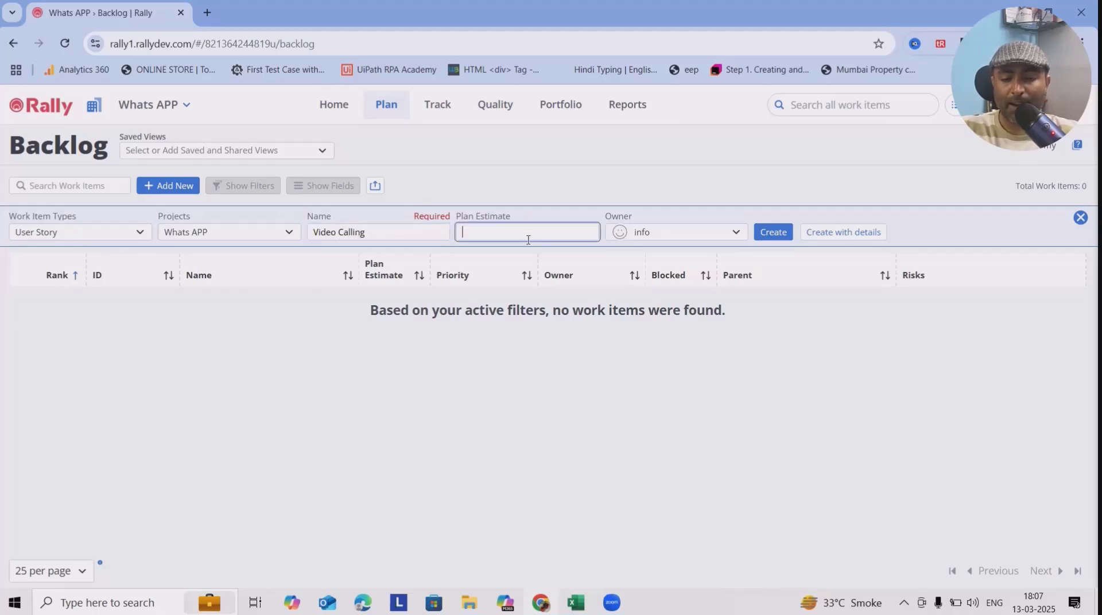
{"action": "type", "text": "30"}
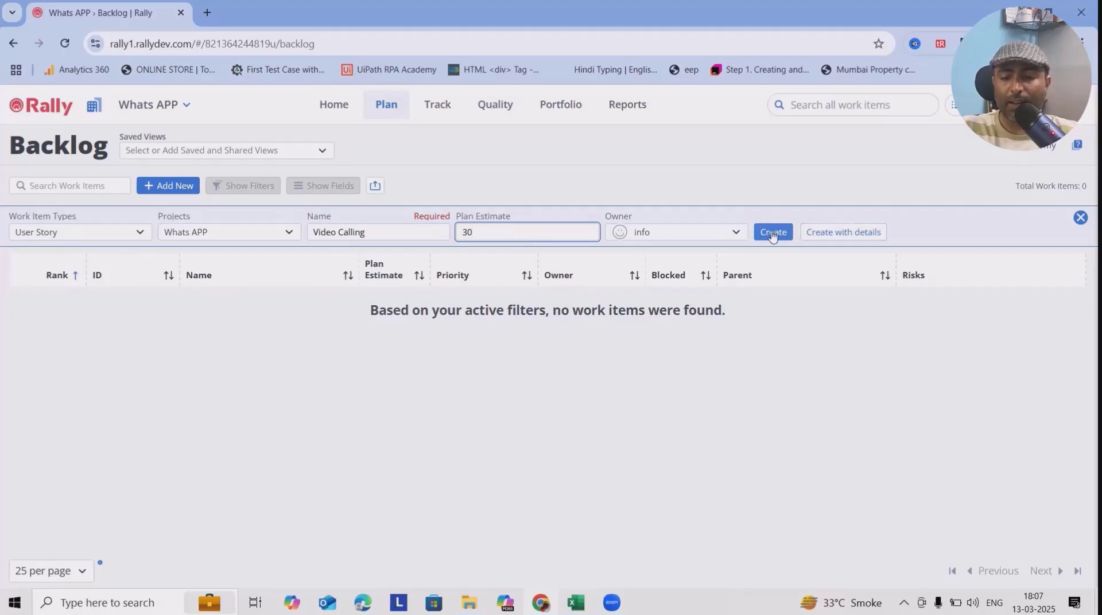
- Open the detailed creation form for the Video Calling story and review its description, attachments, notes and planning fields
{"action": "left_click", "coordinate": [852, 235]}
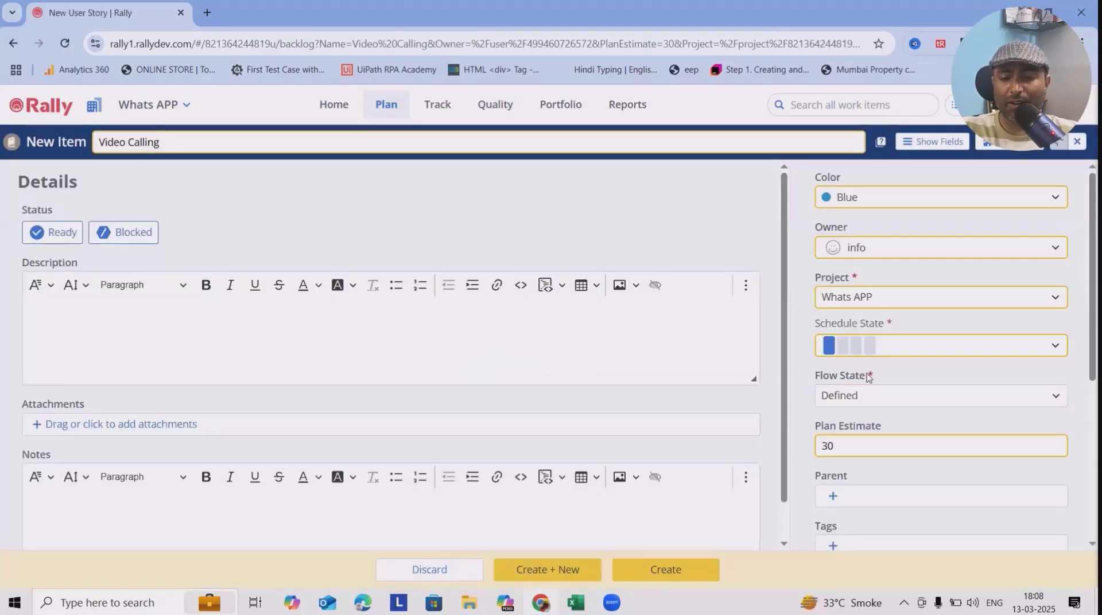
{"action": "scroll", "coordinate": [890, 385], "scroll_direction": "down", "scroll_amount": 4}
{"action": "scroll", "coordinate": [352, 416], "scroll_direction": "down", "scroll_amount": 1}
{"action": "scroll", "coordinate": [300, 448], "scroll_direction": "up", "scroll_amount": 1}
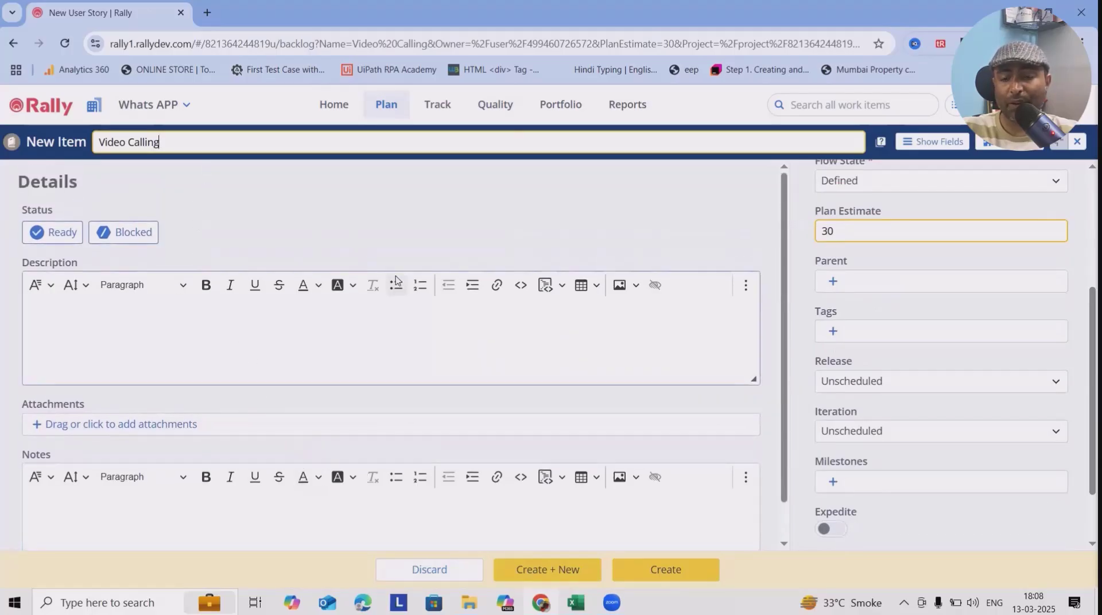
{"action": "left_click", "coordinate": [174, 320]}
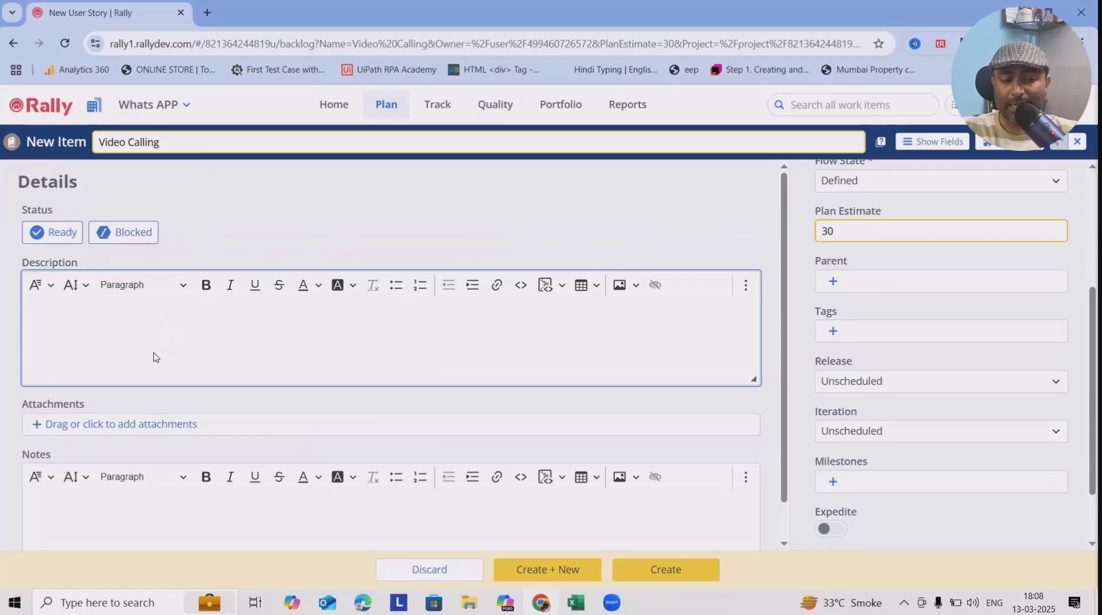
{"action": "scroll", "coordinate": [149, 402], "scroll_direction": "down", "scroll_amount": 1}
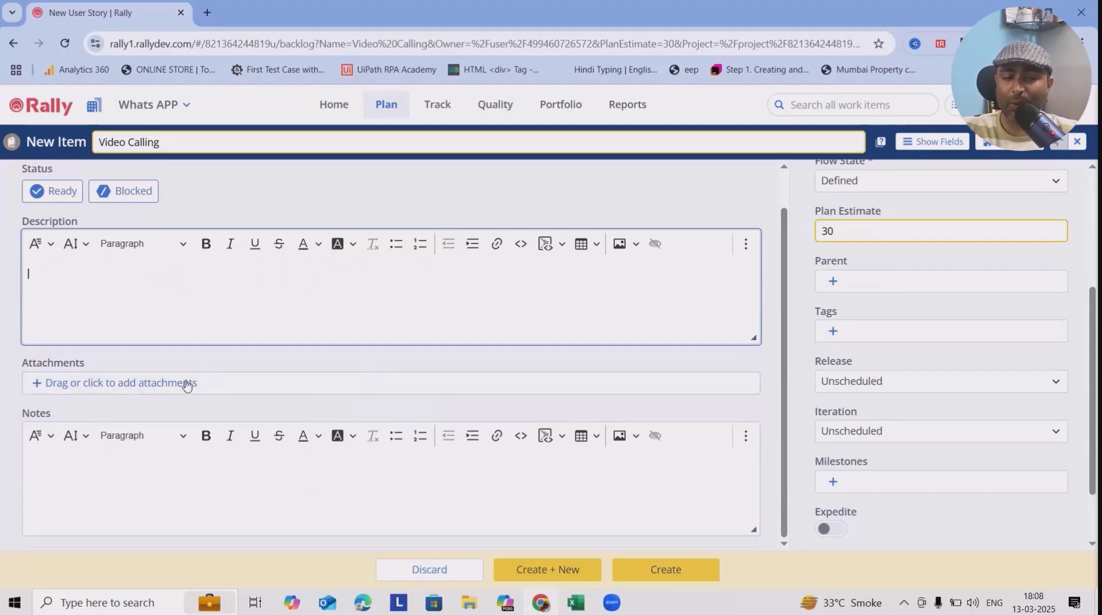
{"action": "scroll", "coordinate": [881, 283], "scroll_direction": "up", "scroll_amount": 4}
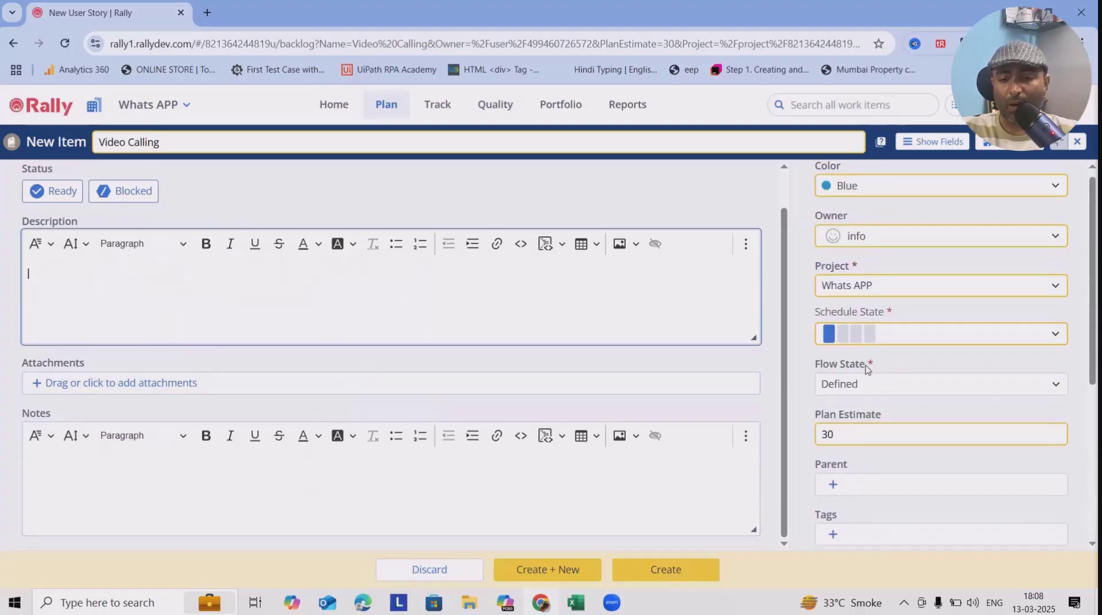
{"action": "scroll", "coordinate": [876, 414], "scroll_direction": "down", "scroll_amount": 4}
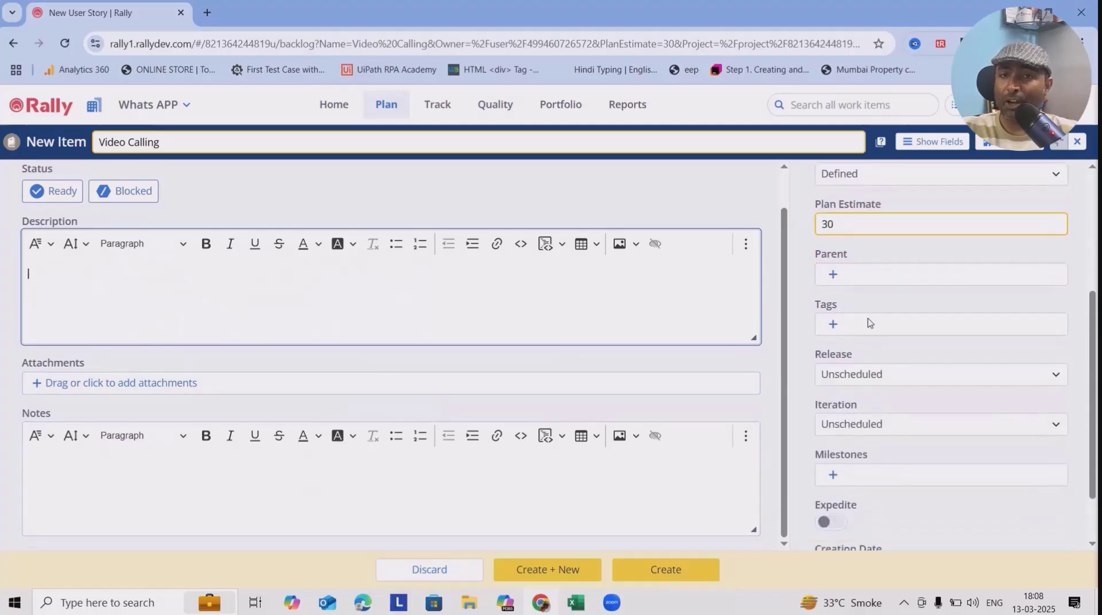
{"action": "scroll", "coordinate": [875, 229], "scroll_direction": "up", "scroll_amount": 4}
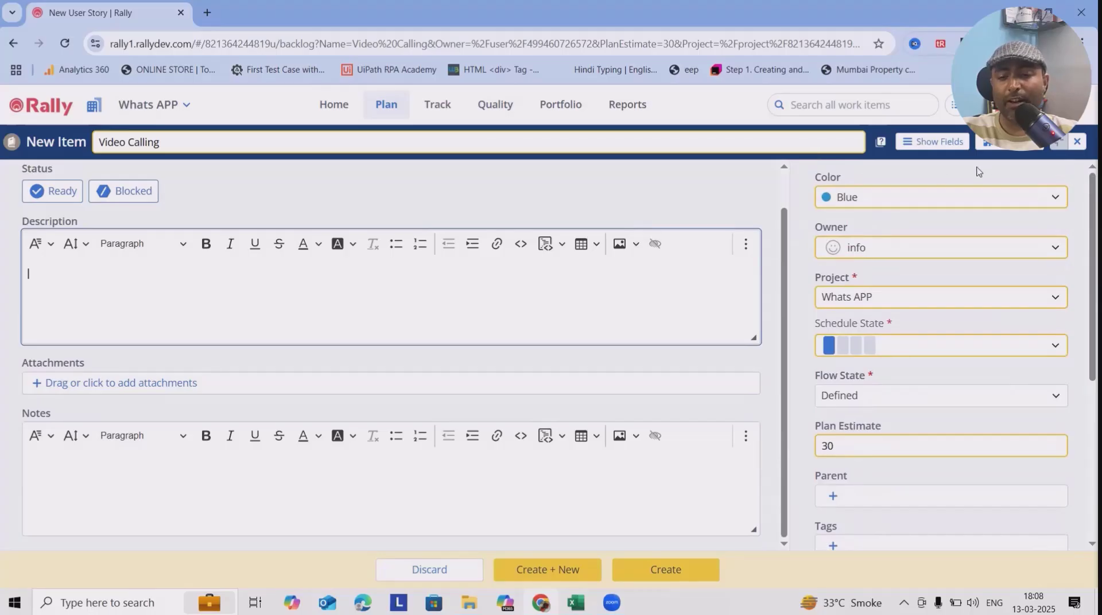
{"action": "scroll", "coordinate": [965, 287], "scroll_direction": "down", "scroll_amount": 4}
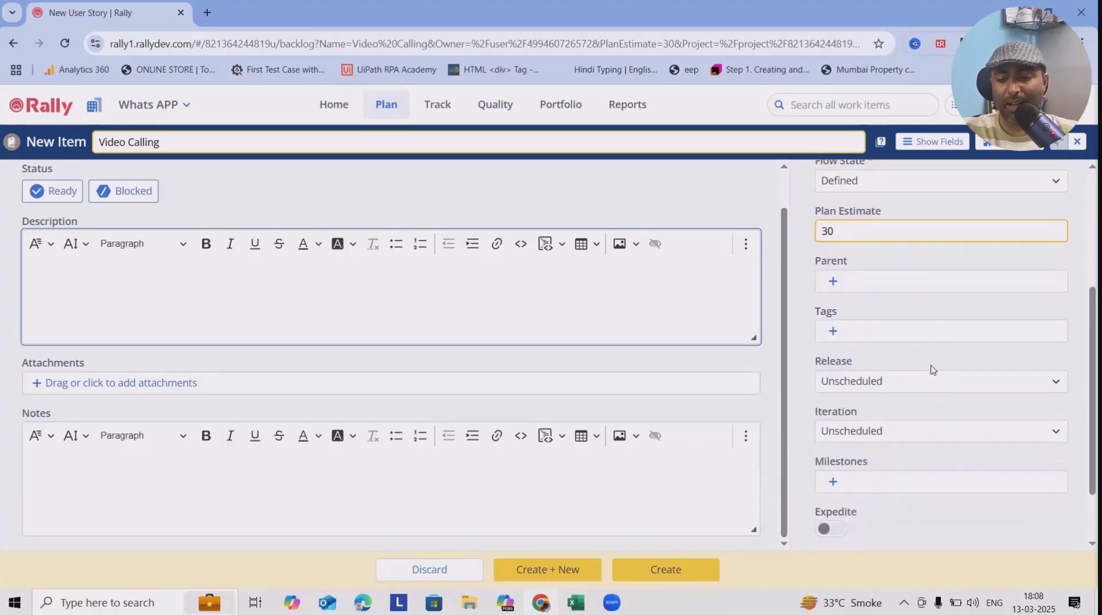
- Check the parent options without choosing a parent, and create the Video Calling user story with release and iteration left Unscheduled
{"action": "left_click", "coordinate": [836, 284]}
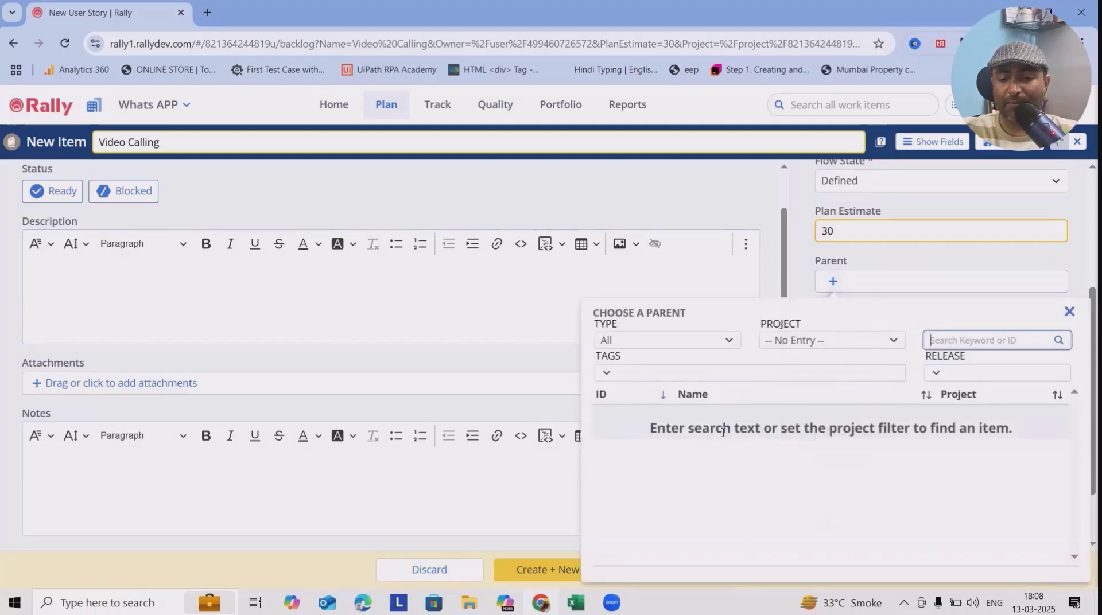
{"action": "left_click", "coordinate": [1070, 311]}
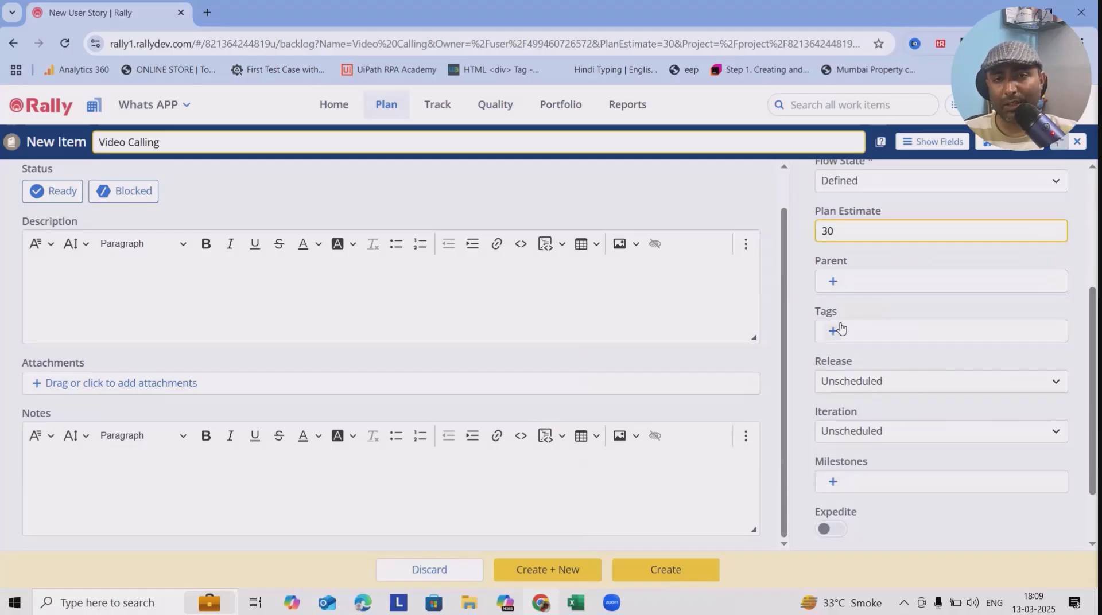
{"action": "scroll", "coordinate": [838, 409], "scroll_direction": "down", "scroll_amount": 2}
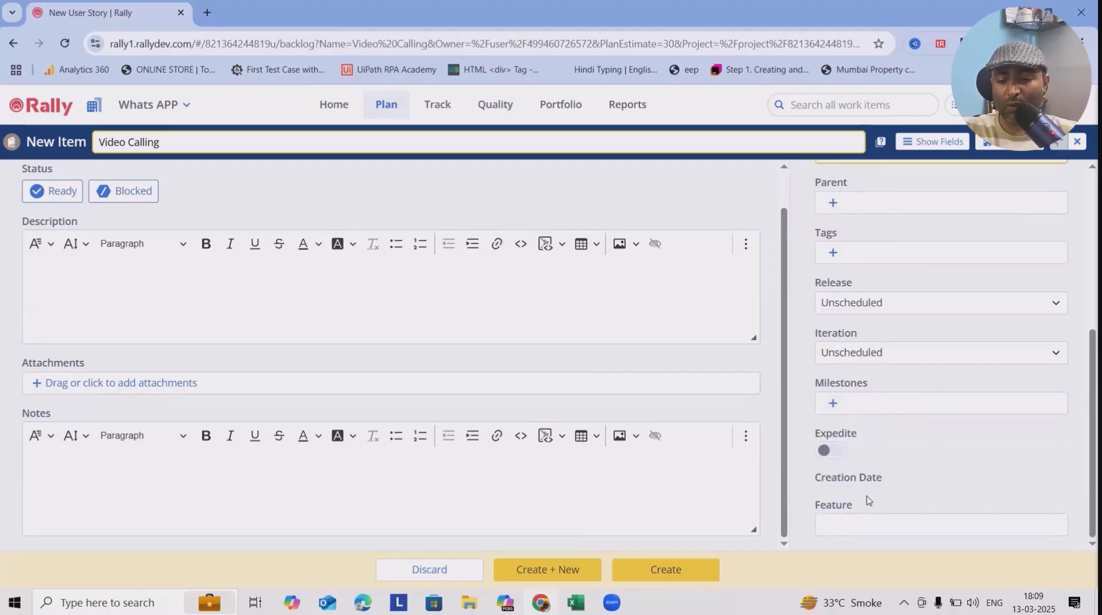
{"action": "left_click", "coordinate": [674, 577]}
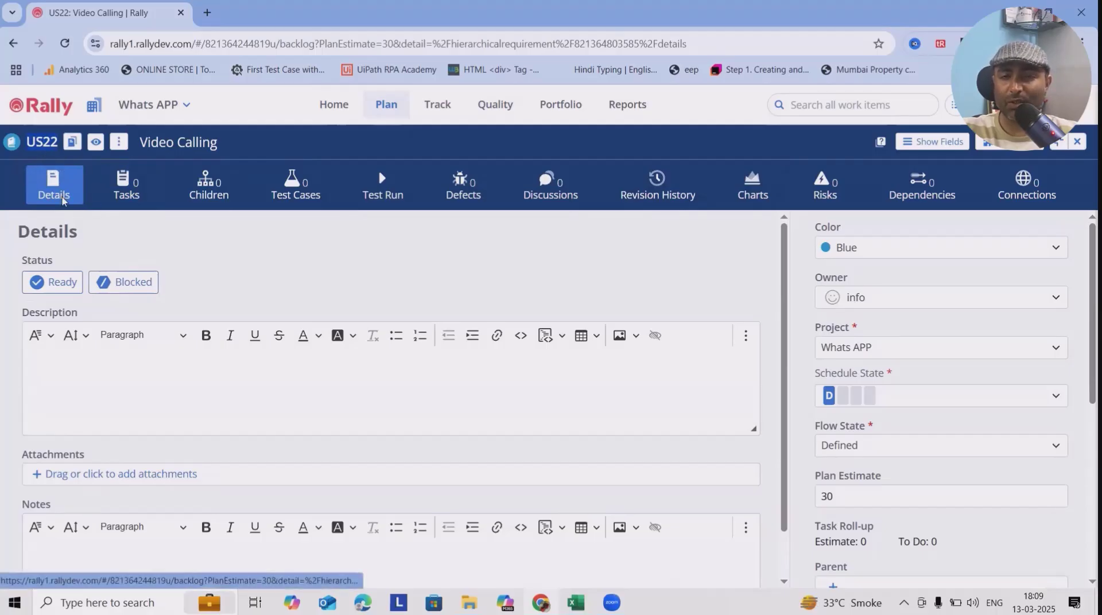
- Begin the Video Calling story's description with the line "As a PO I want this to have:"
{"action": "scroll", "coordinate": [88, 327], "scroll_direction": "down", "scroll_amount": 1}
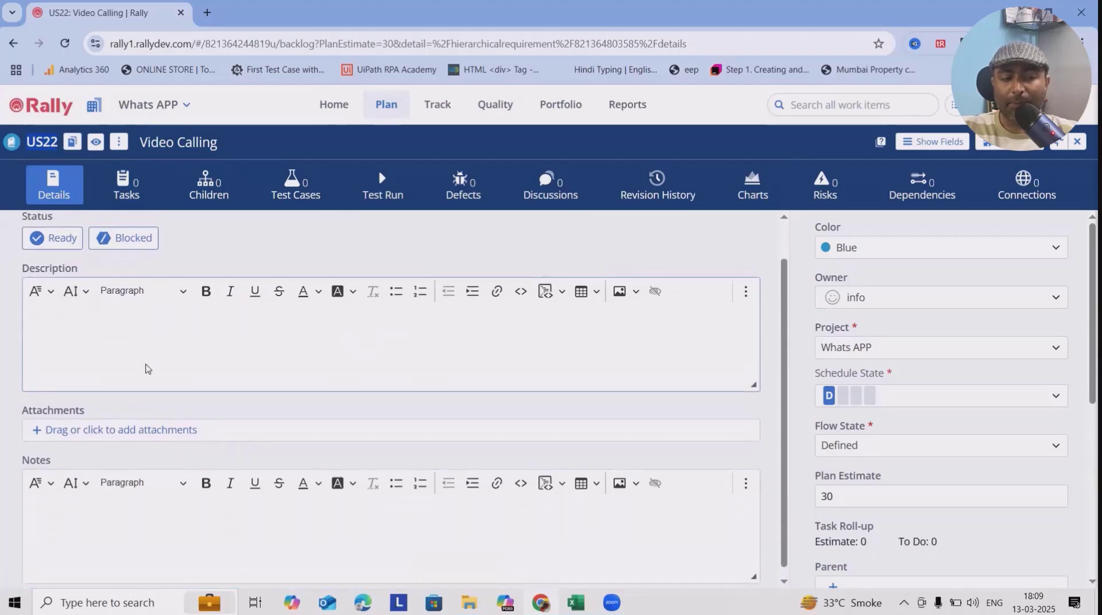
{"action": "scroll", "coordinate": [145, 368], "scroll_direction": "up", "scroll_amount": 1}
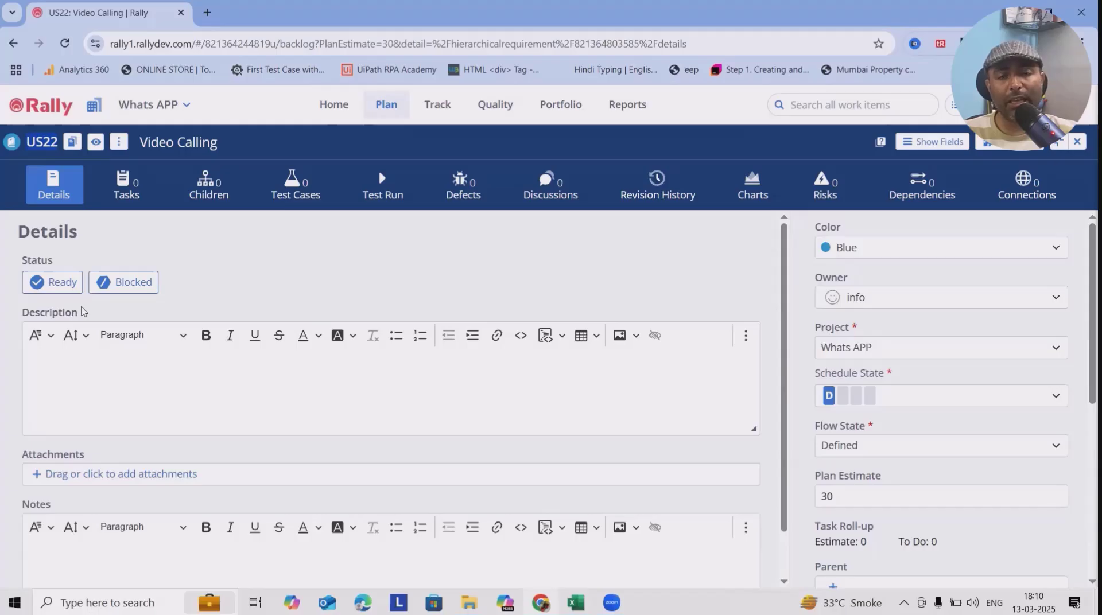
{"action": "scroll", "coordinate": [81, 311], "scroll_direction": "down", "scroll_amount": 1}
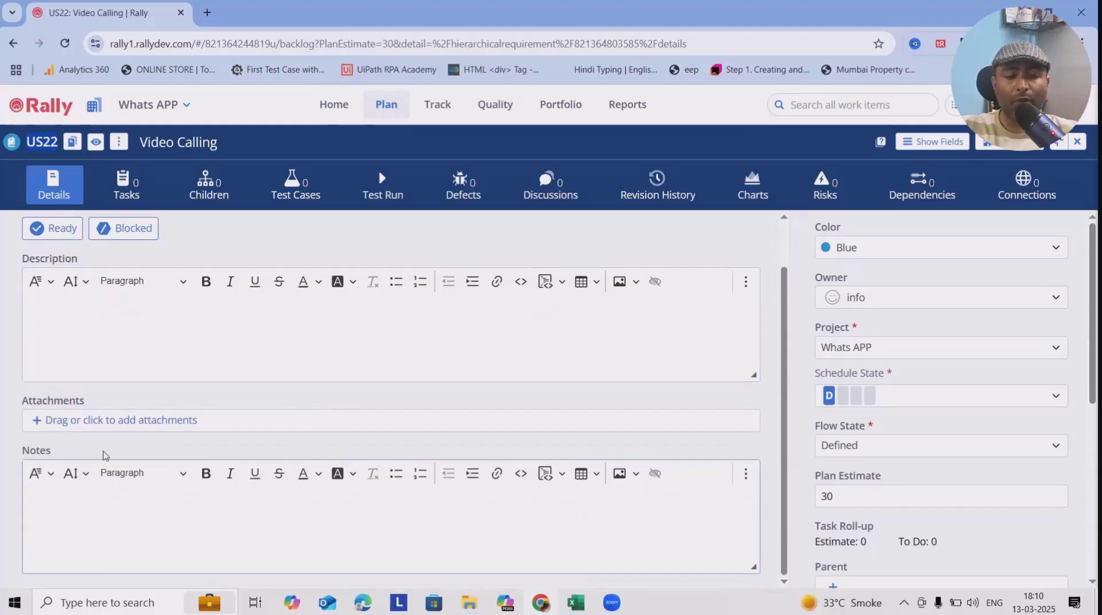
{"action": "left_click", "coordinate": [142, 353]}
{"action": "scroll", "coordinate": [138, 356], "scroll_direction": "up", "scroll_amount": 1}
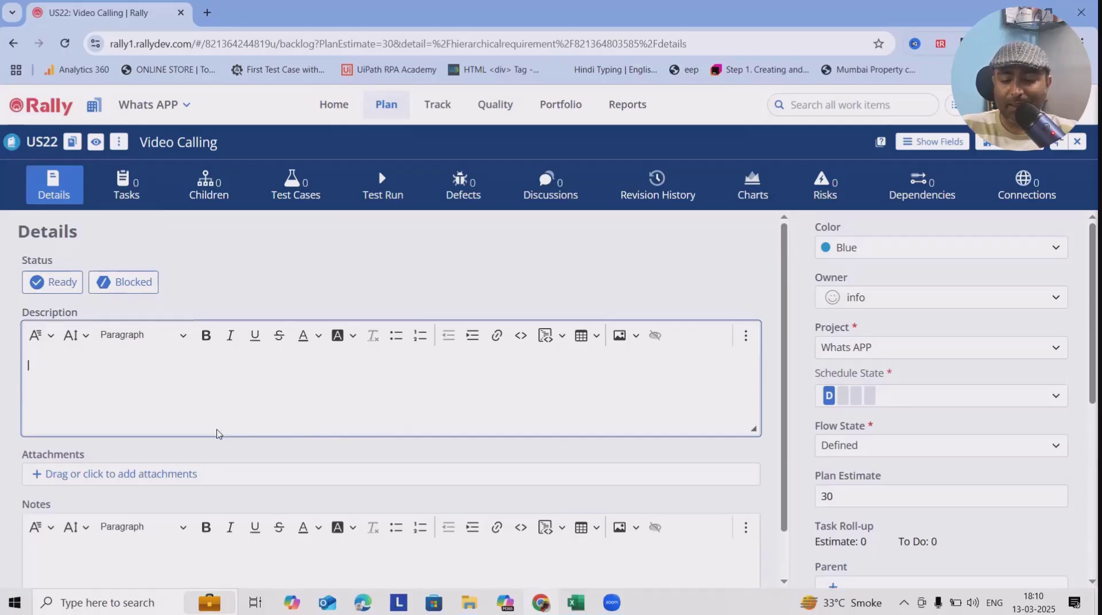
{"action": "type", "text": "As a PO"}
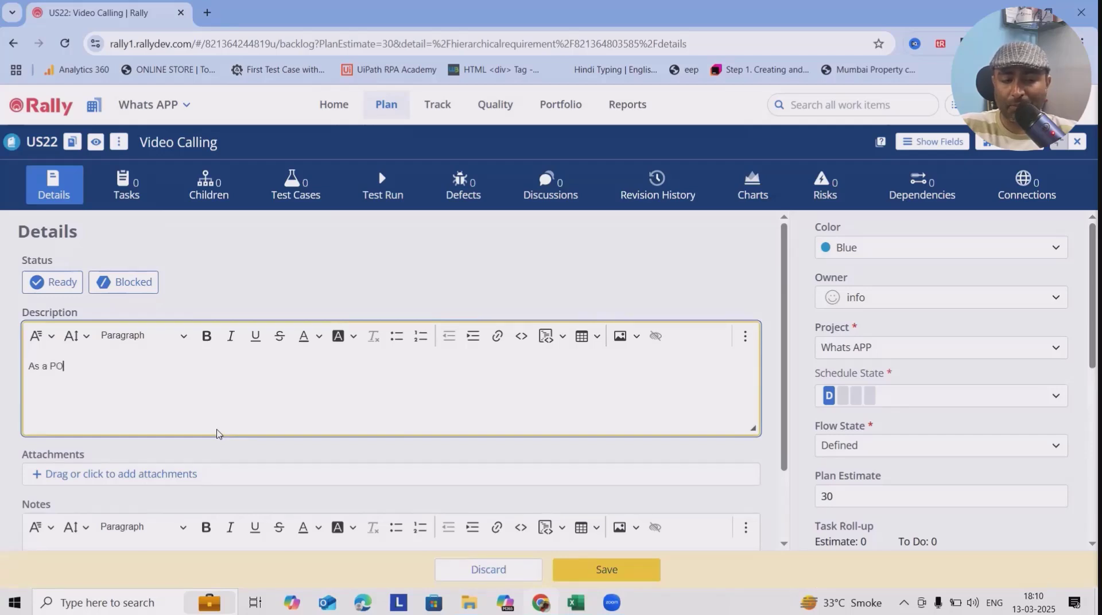
{"action": "type", "text": " I wan"}
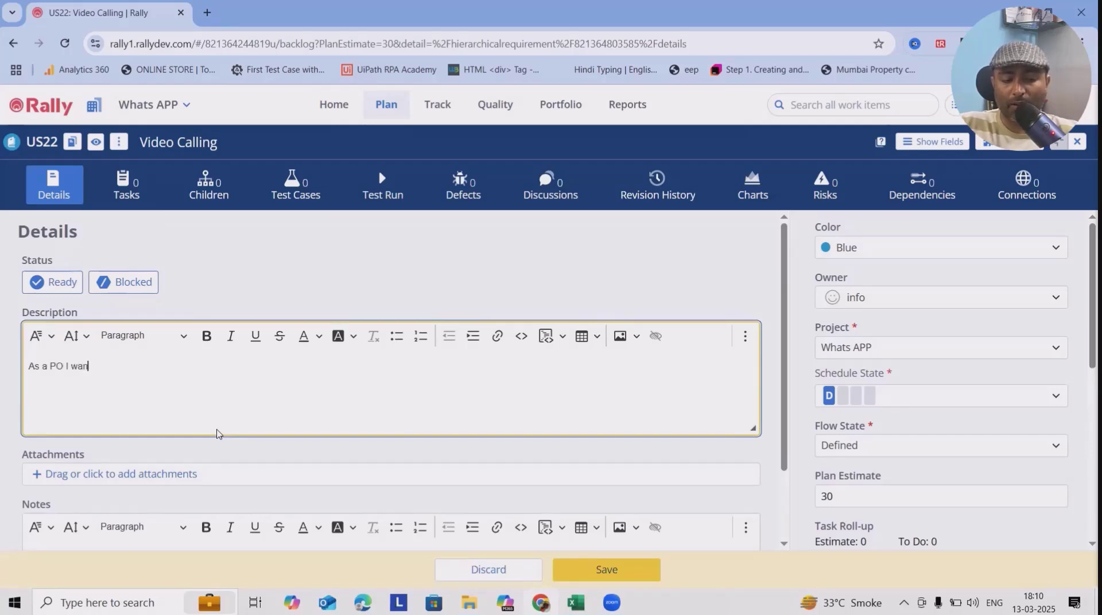
{"action": "type", "text": "t this"}
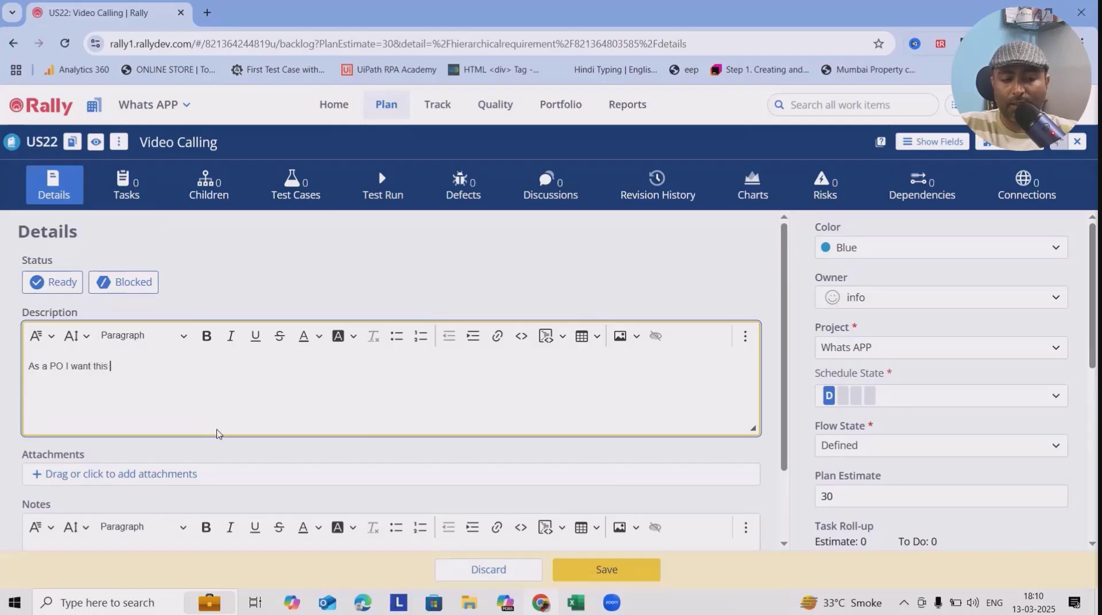
{"action": "type", "text": " to have"}
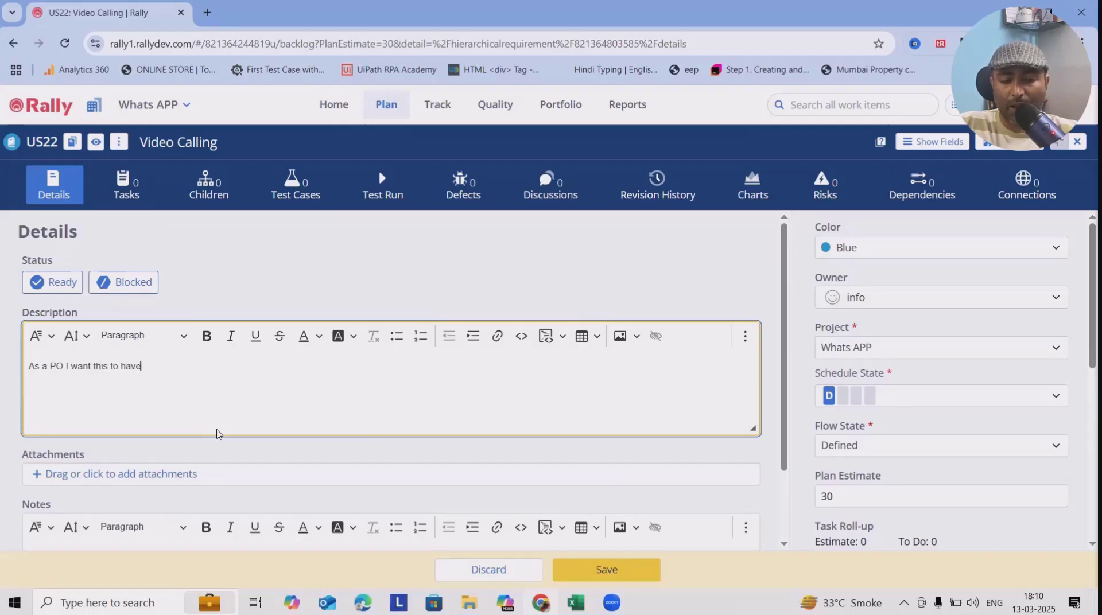
{"action": "key", "text": "Return"}
- Start a numbered list in the description with "Video calling feature (Cancel, Add new member, max participants, etc)" as item 1
{"action": "type", "text": "1. "}
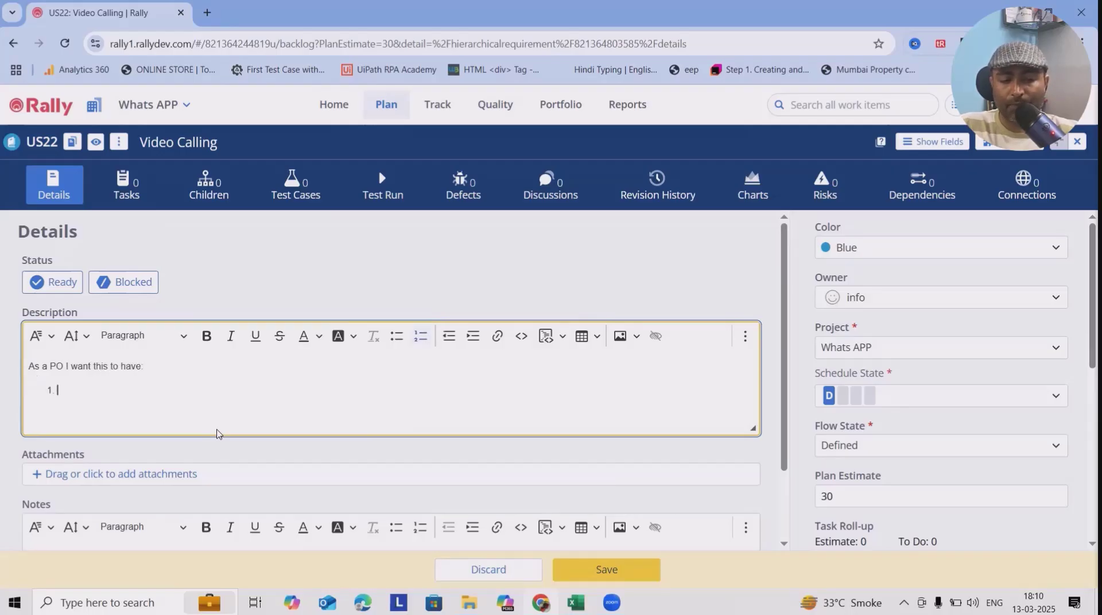
{"action": "type", "text": "Video calling featur"}
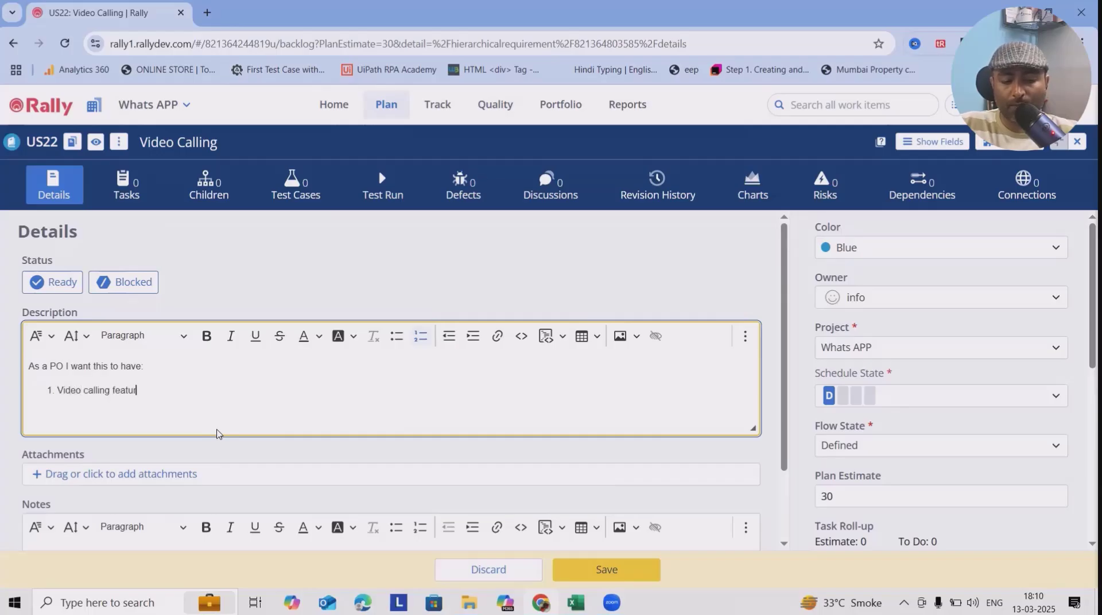
{"action": "type", "text": "e ("}
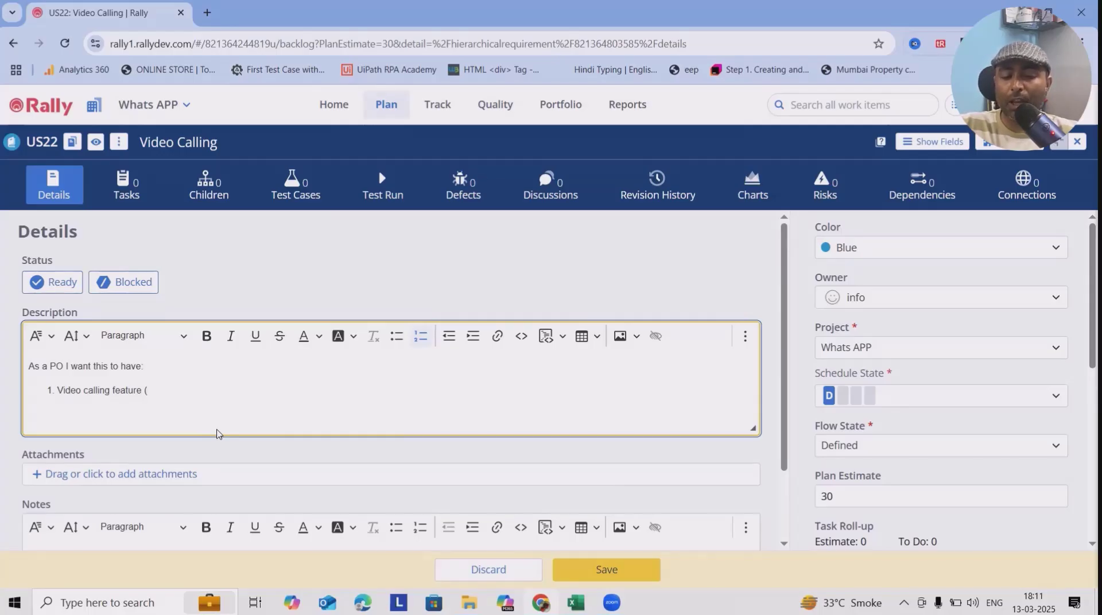
{"action": "type", "text": "C"}
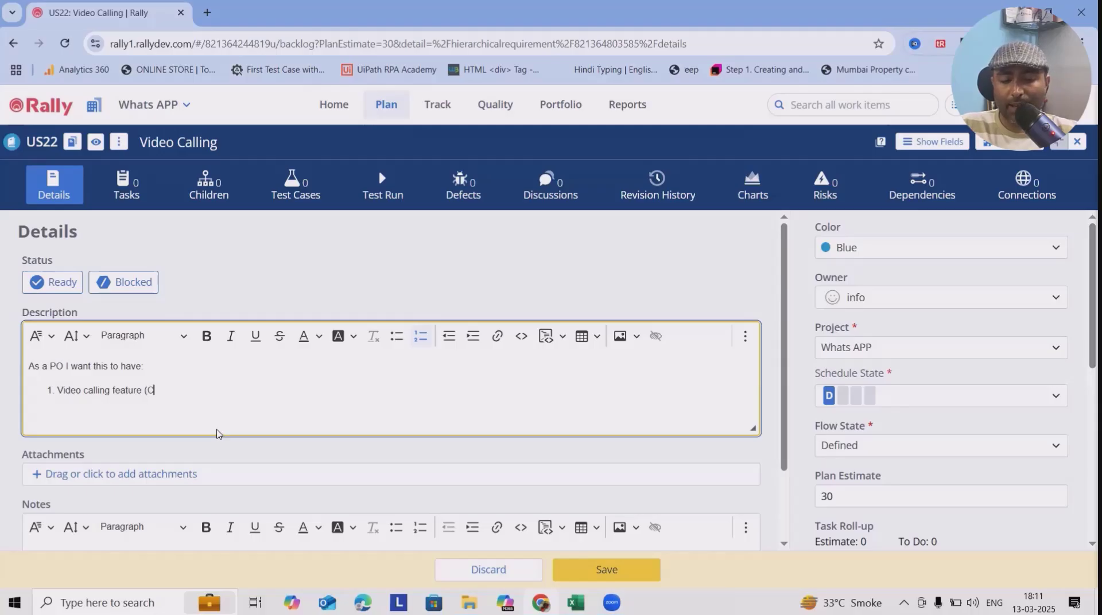
{"action": "type", "text": "nncel, Add n"}
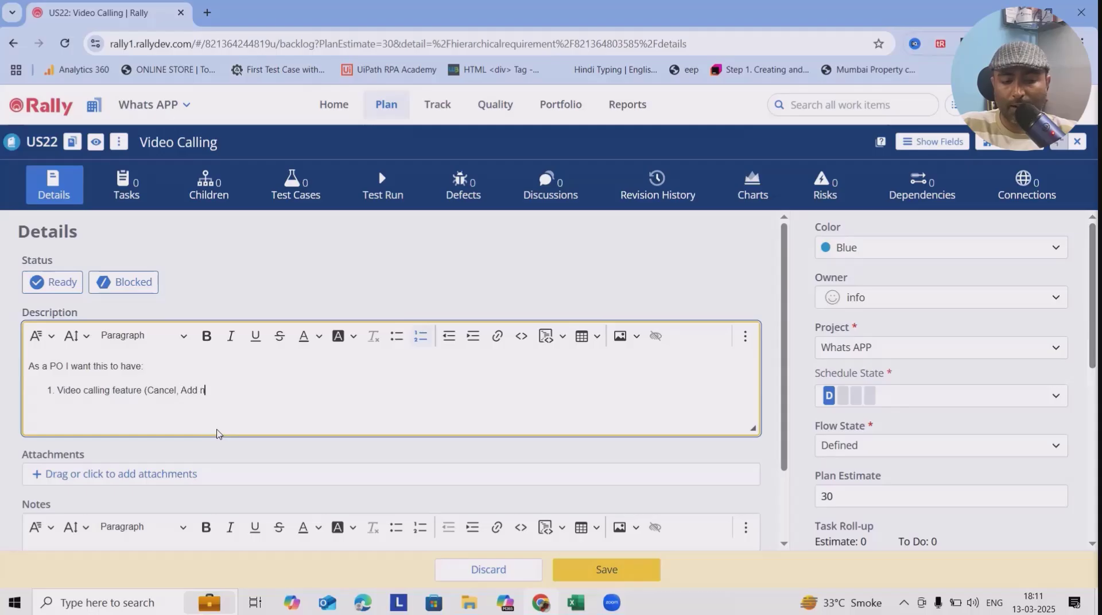
{"action": "type", "text": "ew member"}
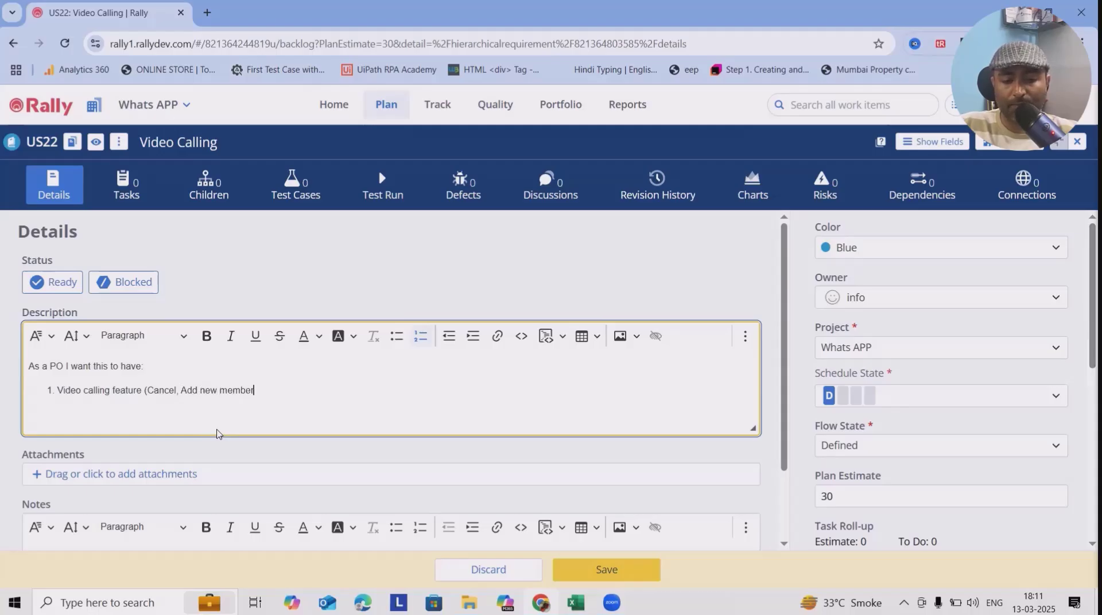
{"action": "type", "text": ", max"}
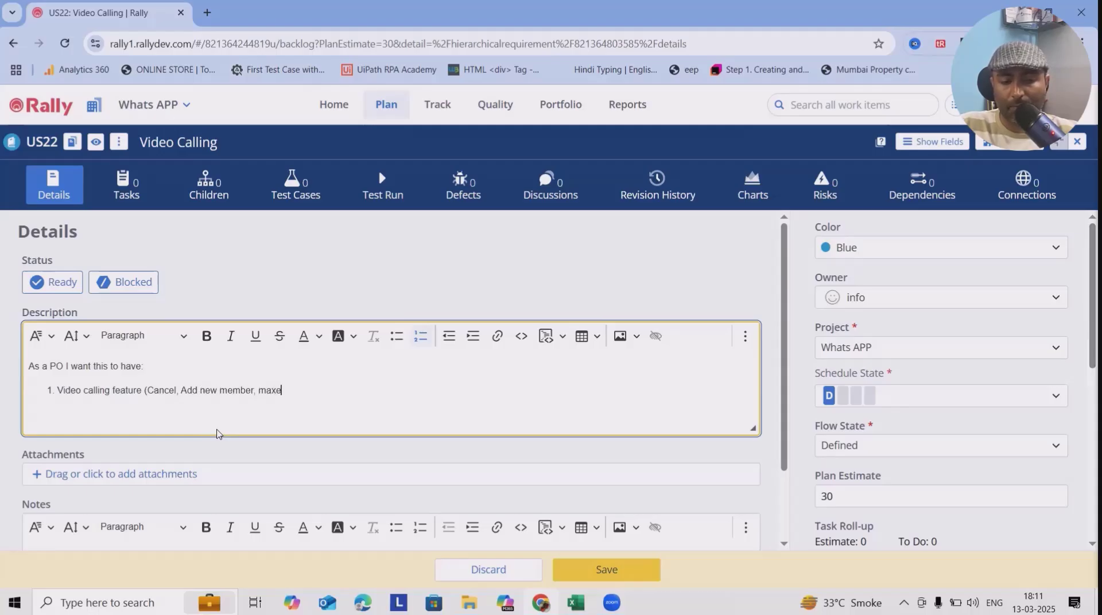
{"action": "type", "text": " parti"}
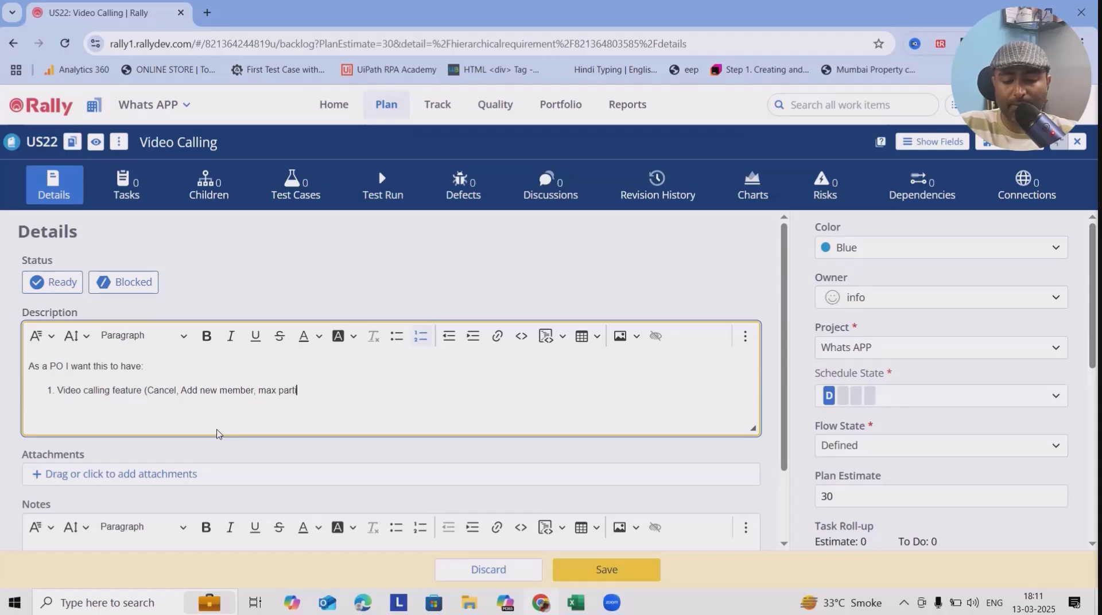
{"action": "type", "text": "cipants , etc)"}
{"action": "key", "text": "Return"}
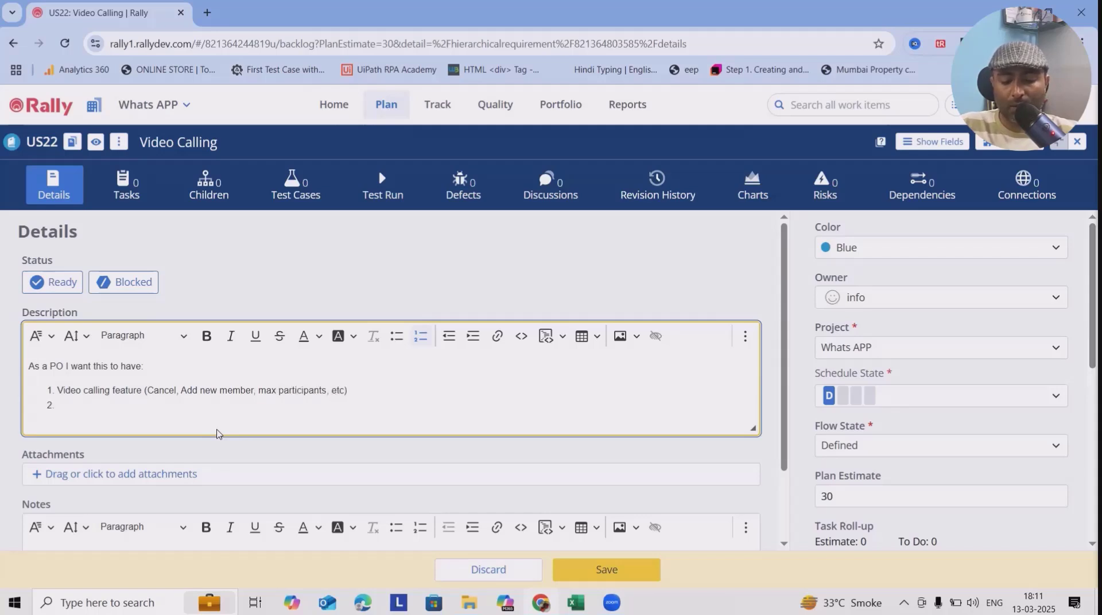
- Add "Video and Audio should be cleared" and "No Glitch in video" as items 2 and 3 of the description list
{"action": "type", "text": "Video and "}
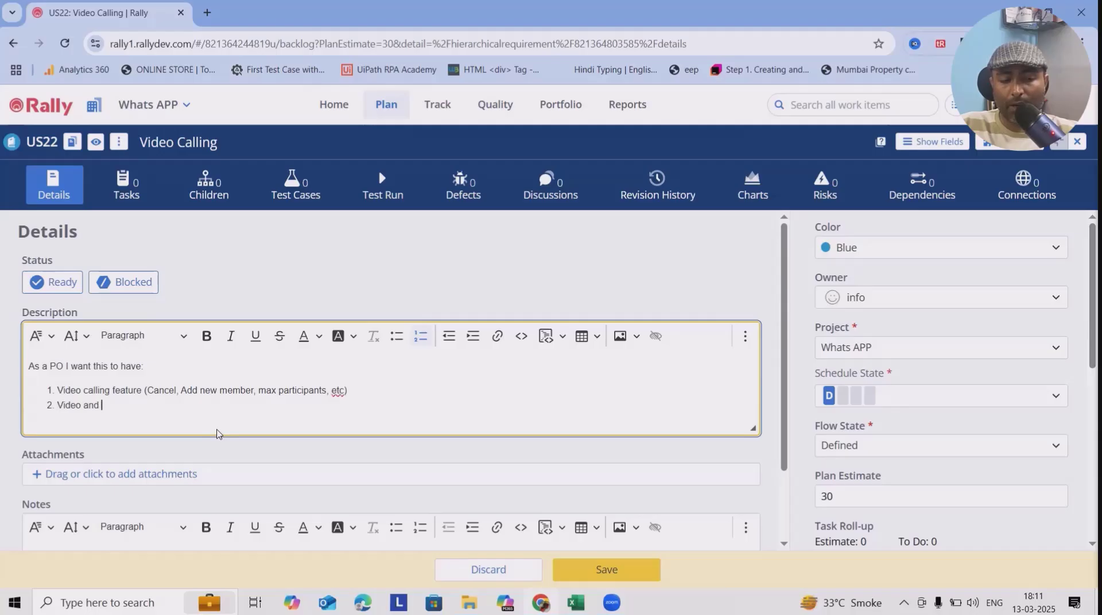
{"action": "type", "text": "Audio should be cleared"}
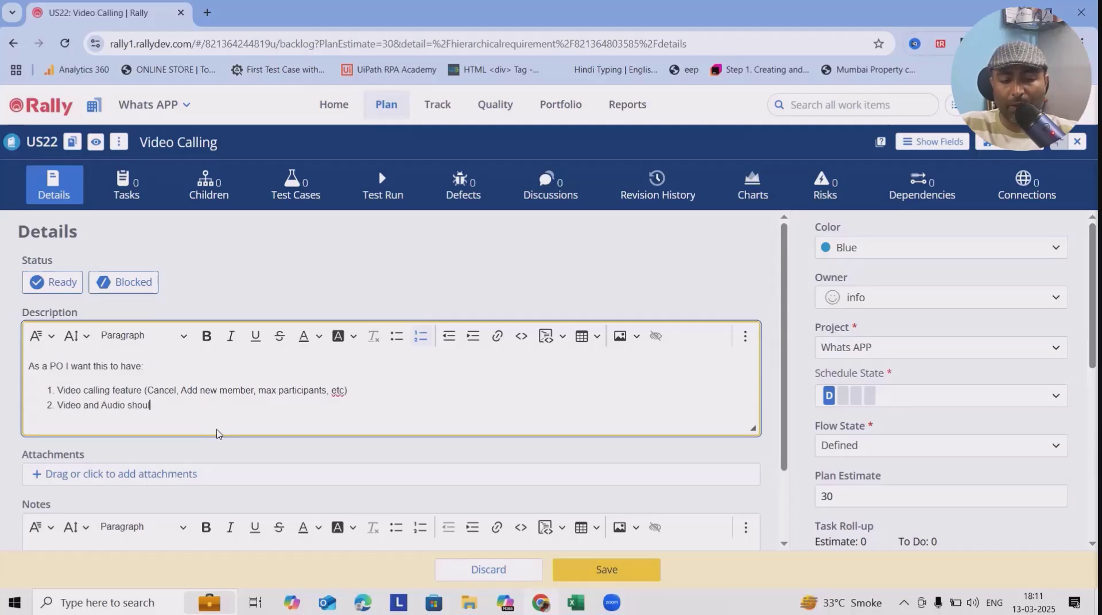
{"action": "key", "text": "Return"}
{"action": "type", "text": "N"}
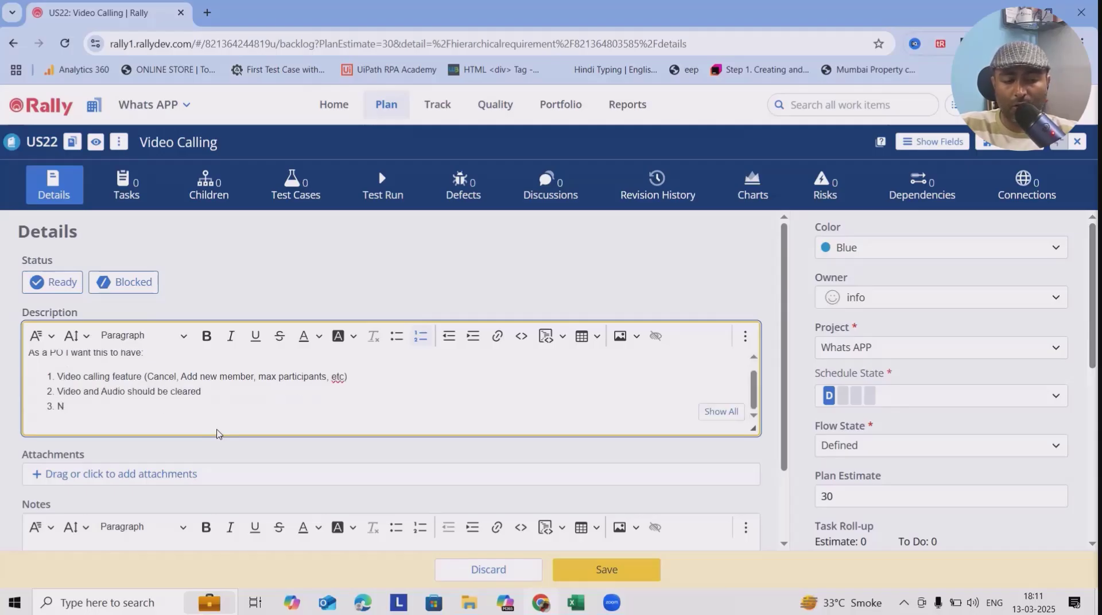
{"action": "type", "text": "o "}
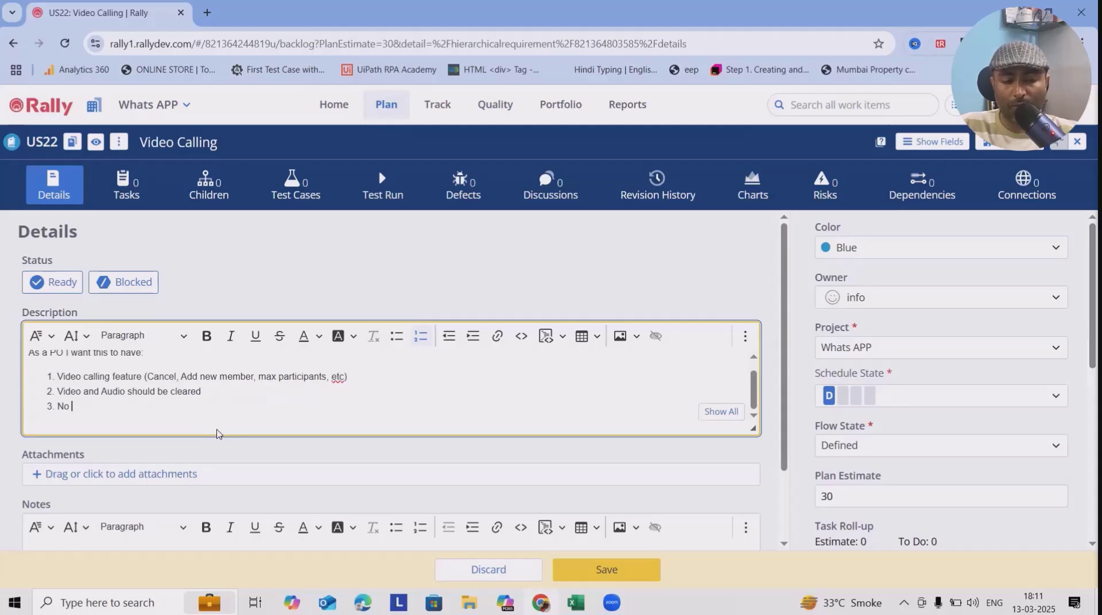
{"action": "type", "text": "Gli"}
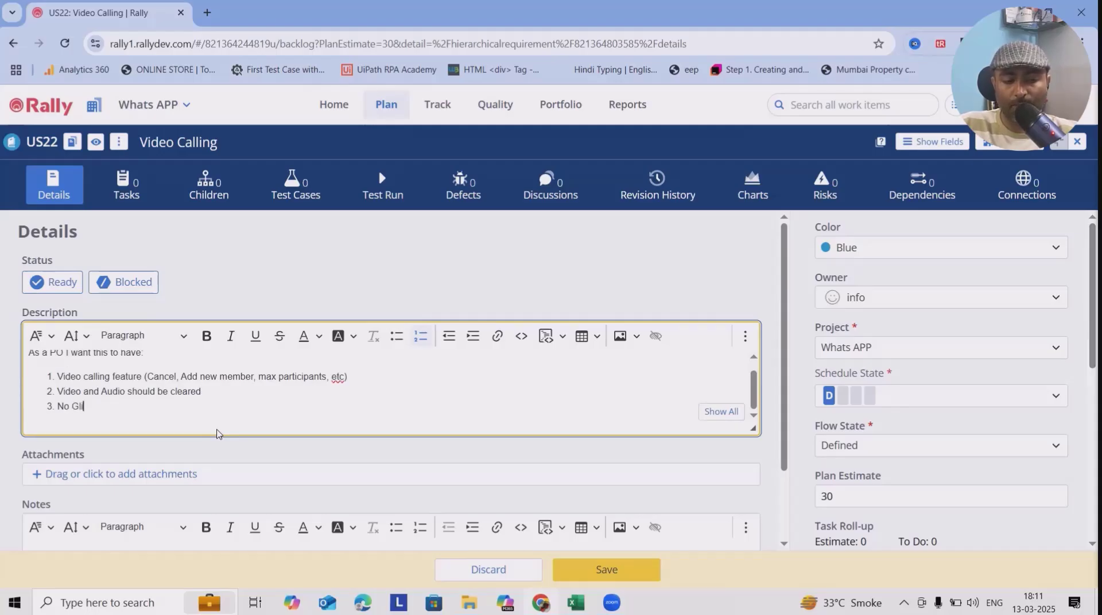
{"action": "type", "text": "tch in video."}
{"action": "key", "text": "Return"}
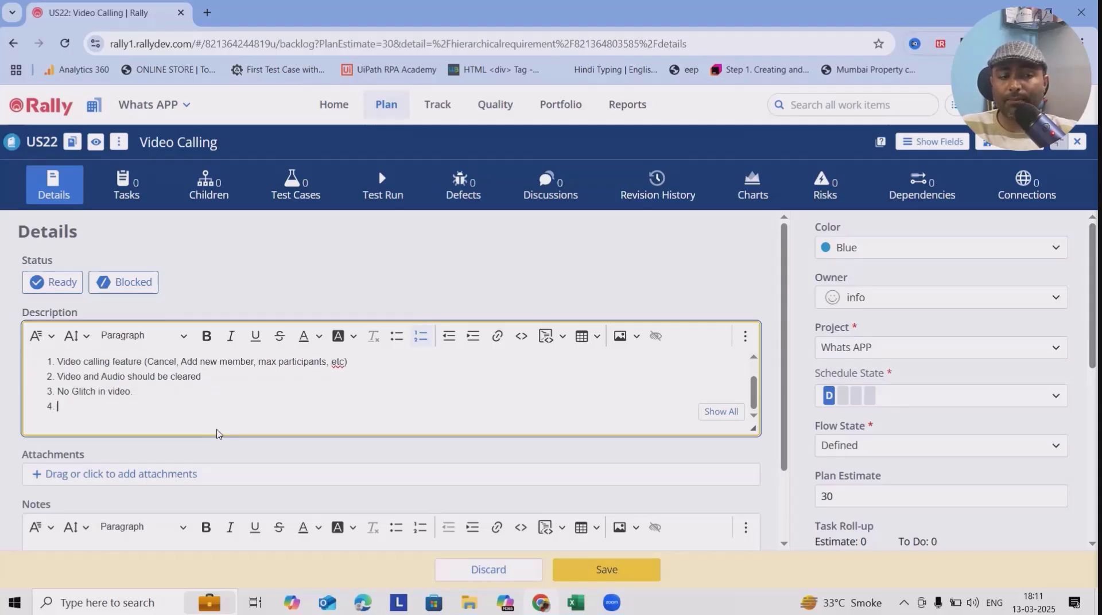
- Add "Details to be included about participants." as item 4 of the description list
{"action": "type", "text": "Deta"}
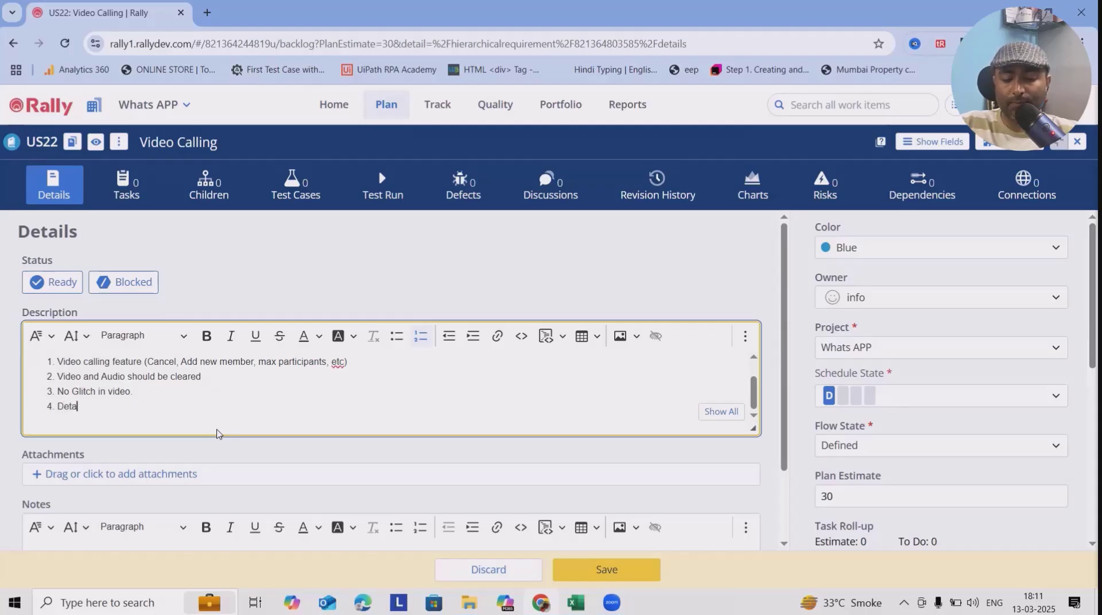
{"action": "type", "text": "ils to be "}
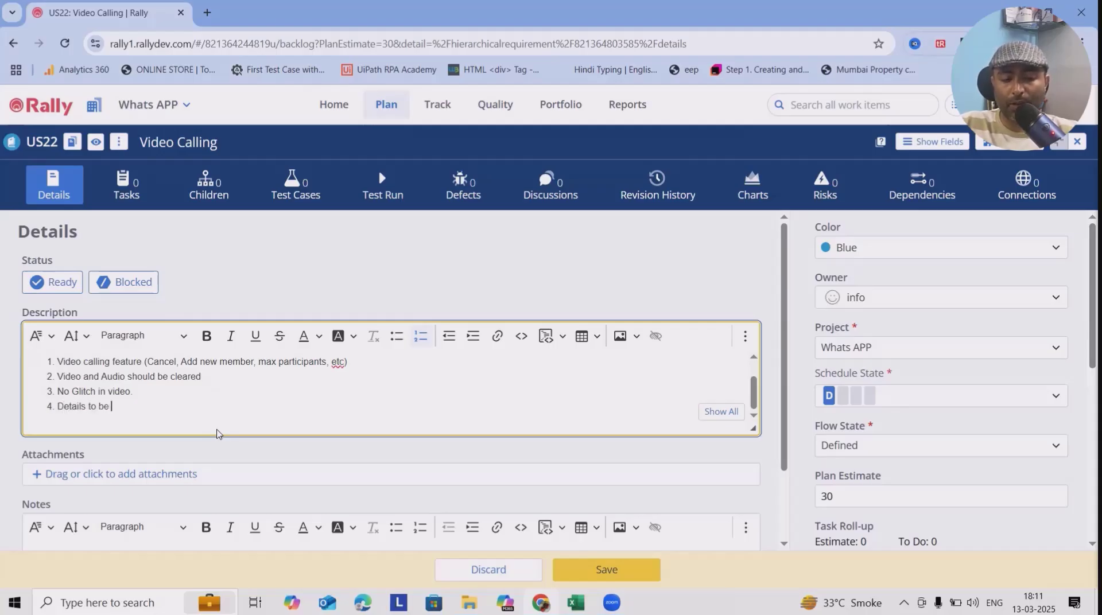
{"action": "type", "text": "included about pa"}
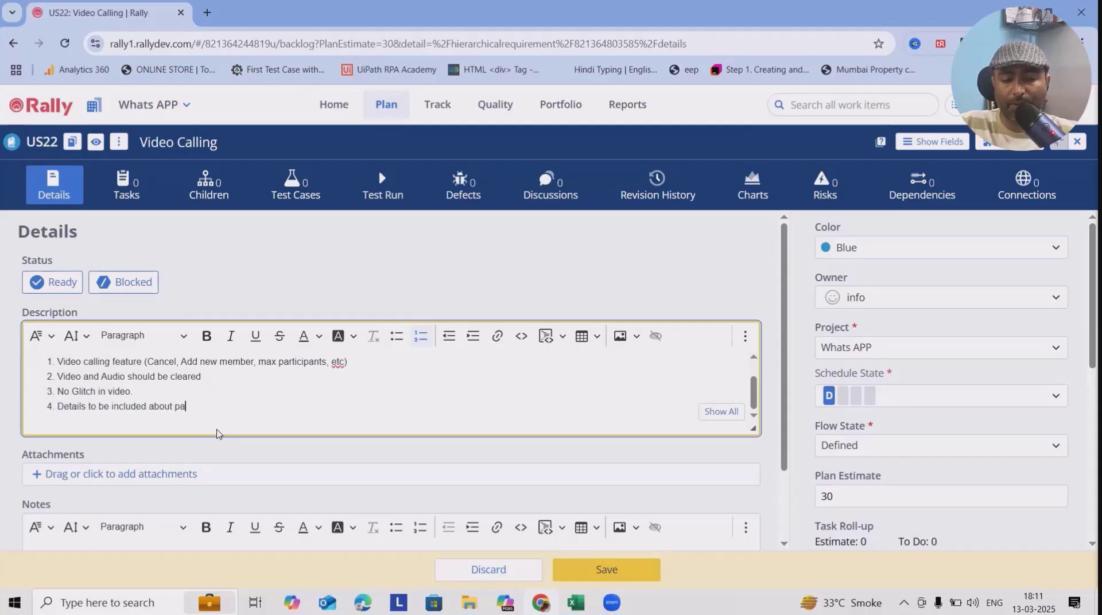
{"action": "type", "text": "rticipants"}
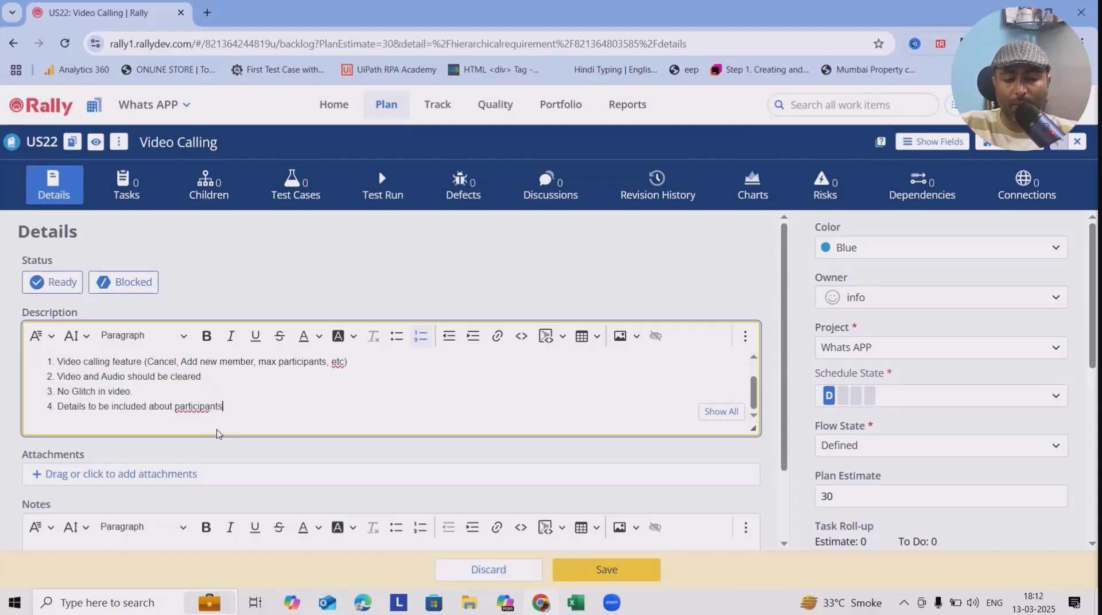
{"action": "type", "text": "."}
{"action": "key", "text": "Return"}
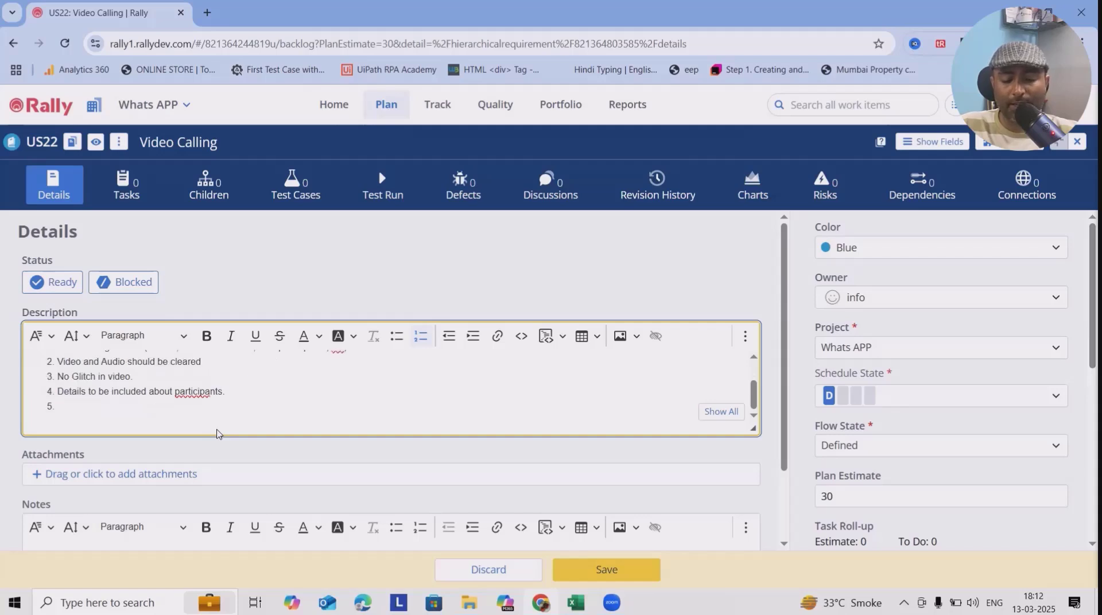
- Add "Calling history should be maintained." as item 5 of the description list, correcting the spelling of "maintained"
{"action": "type", "text": "Calling history should be maintened."}
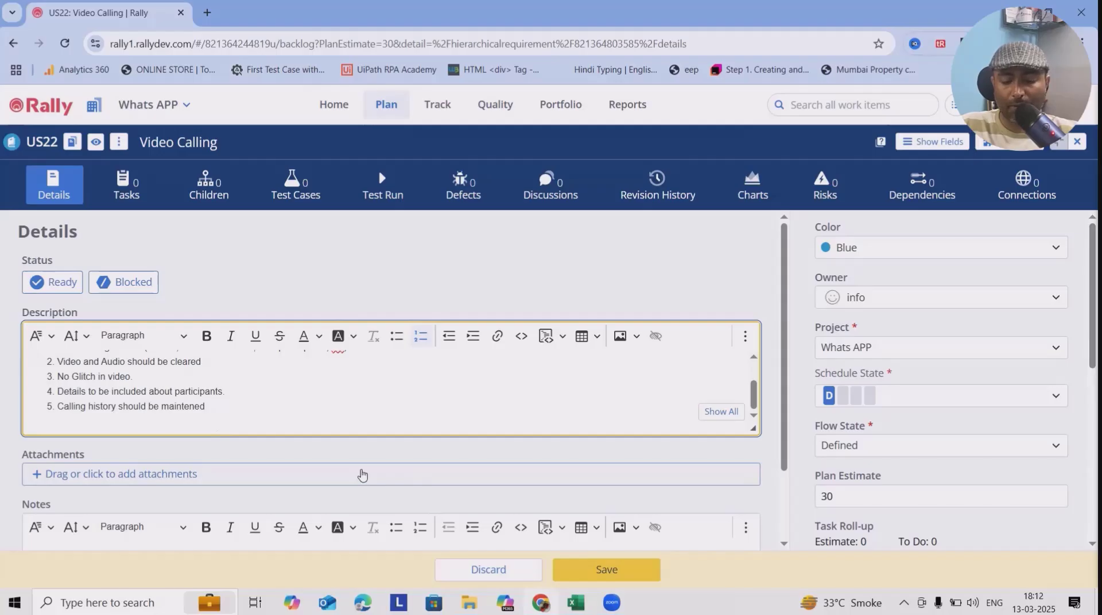
{"action": "right_click", "coordinate": [180, 411]}
{"action": "left_click", "coordinate": [211, 53]}
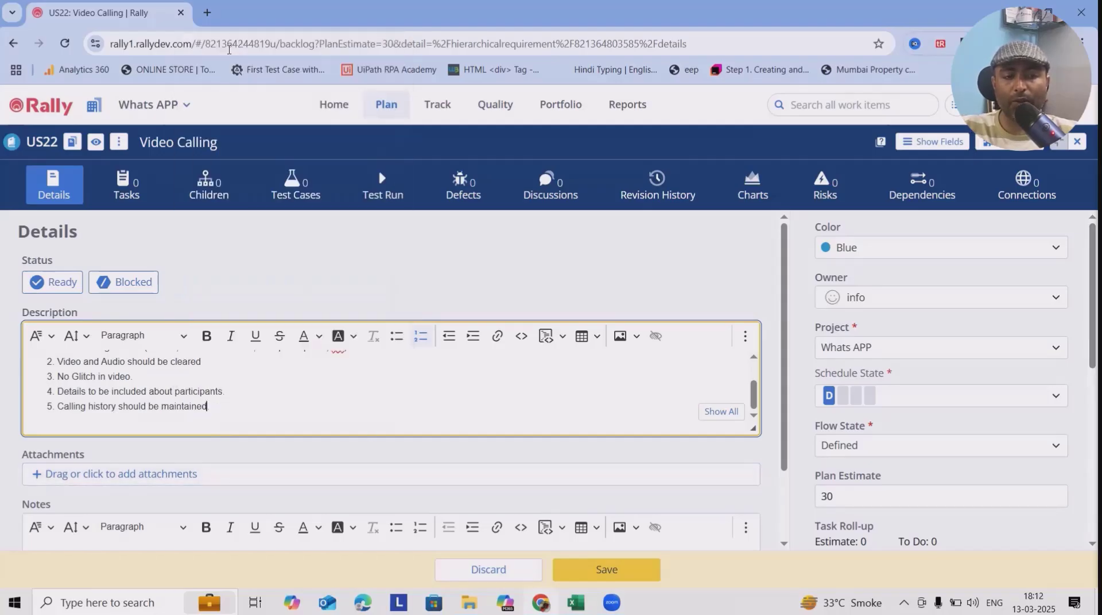
{"action": "left_click", "coordinate": [233, 408]}
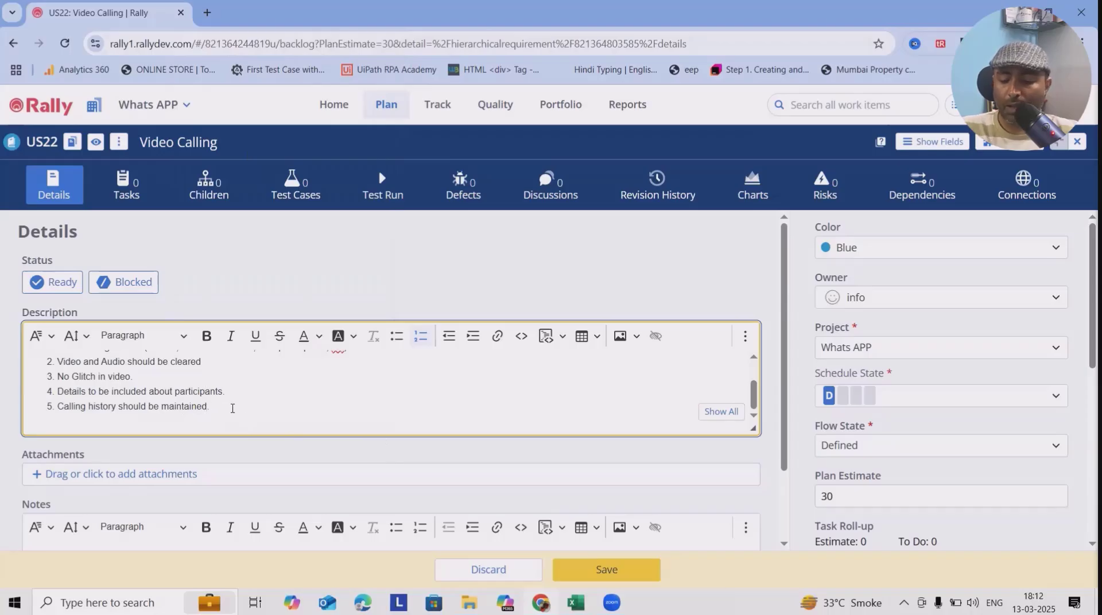
- End the numbered list and add the line "DOD: DEv, QA and UAT" below it in the description
{"action": "key", "text": "Return"}
{"action": "key", "text": "BackSpace"}
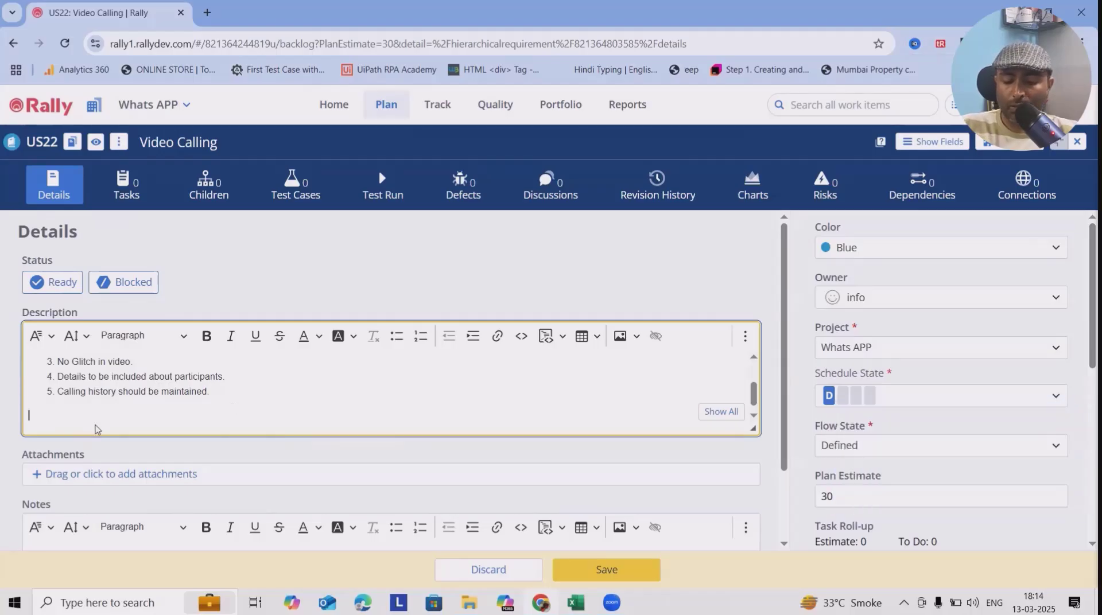
{"action": "type", "text": "DOD:"}
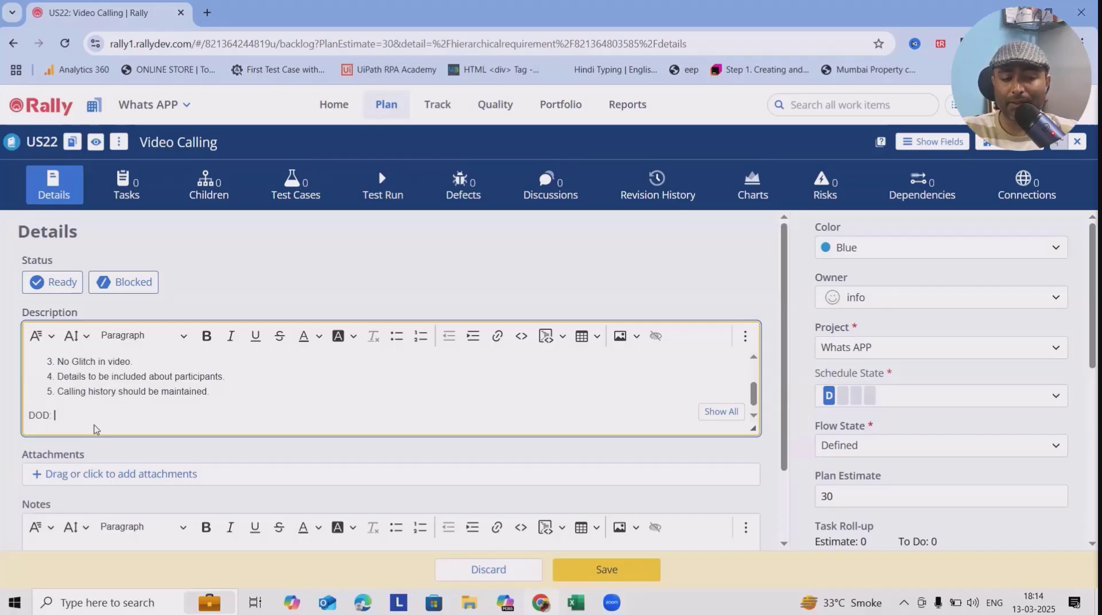
{"action": "type", "text": "QA"}
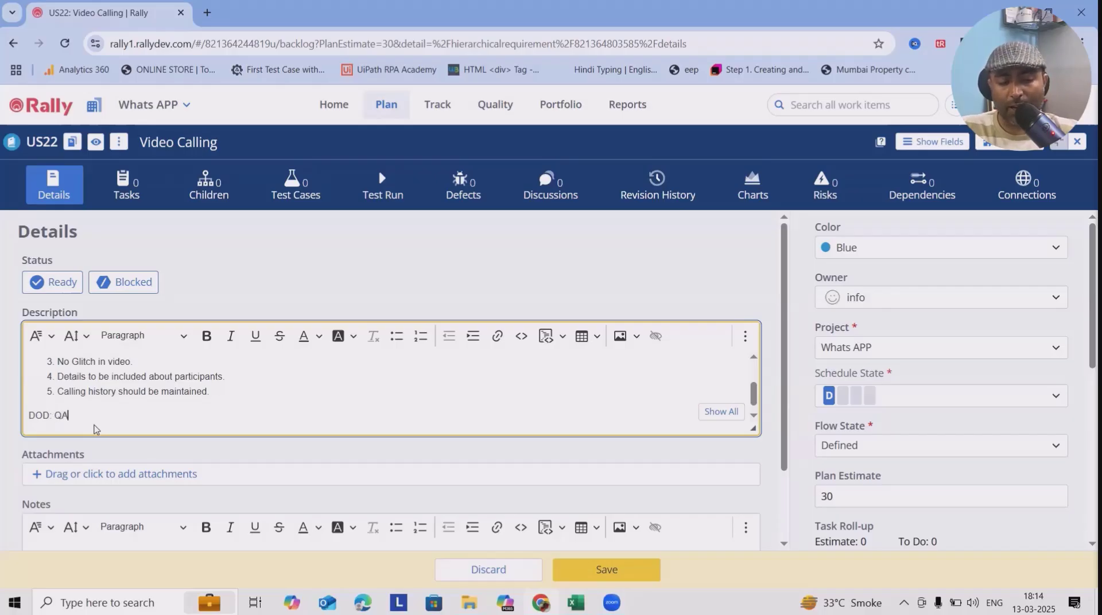
{"action": "key", "text": "BackSpace"}
{"action": "key", "text": "BackSpace"}
{"action": "type", "text": "DEv, "}
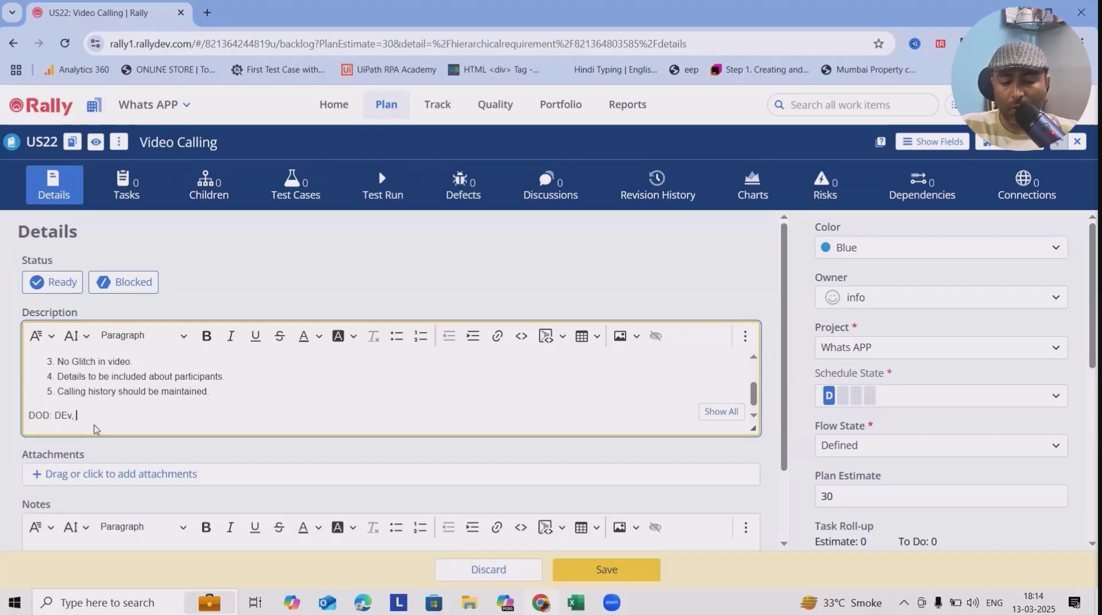
{"action": "type", "text": "QA and U"}
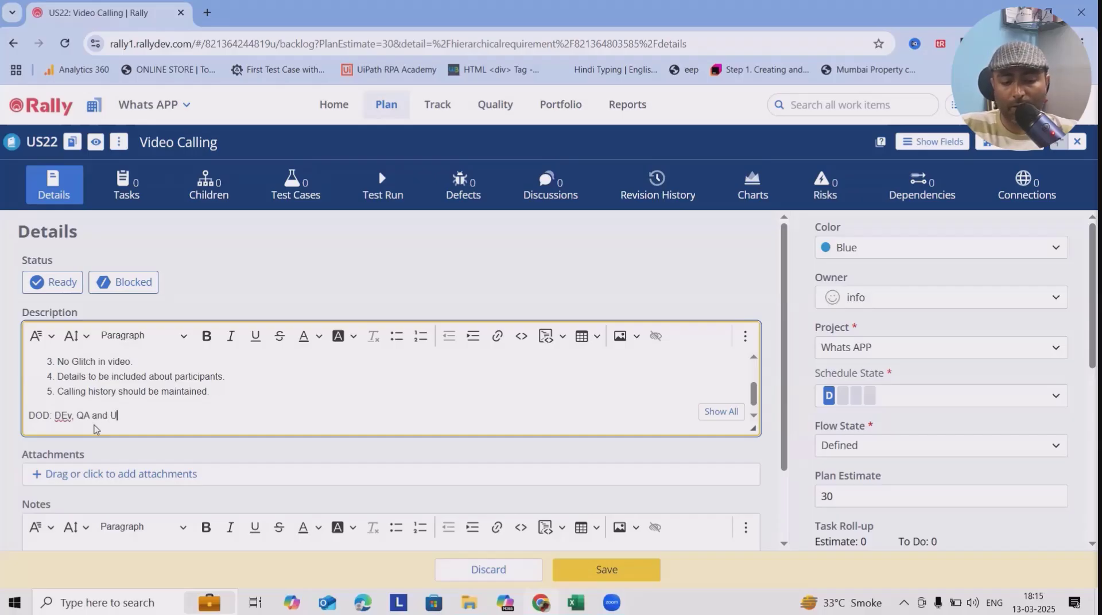
{"action": "type", "text": "AT"}
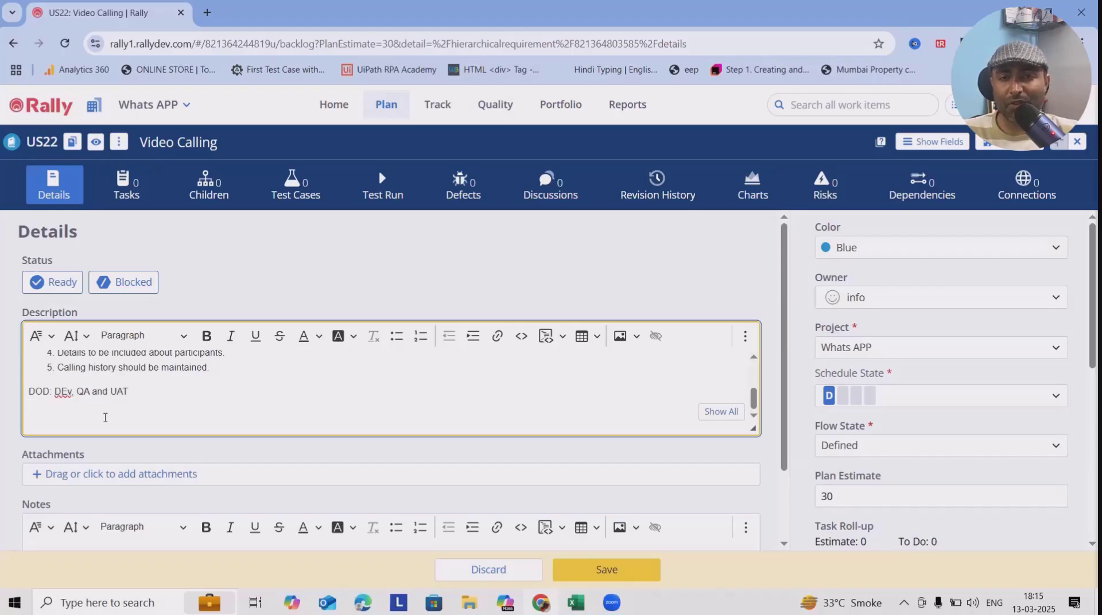
- Look at the Notes field and the attachment file picker without adding notes or a file
{"action": "scroll", "coordinate": [105, 417], "scroll_direction": "down", "scroll_amount": 2}
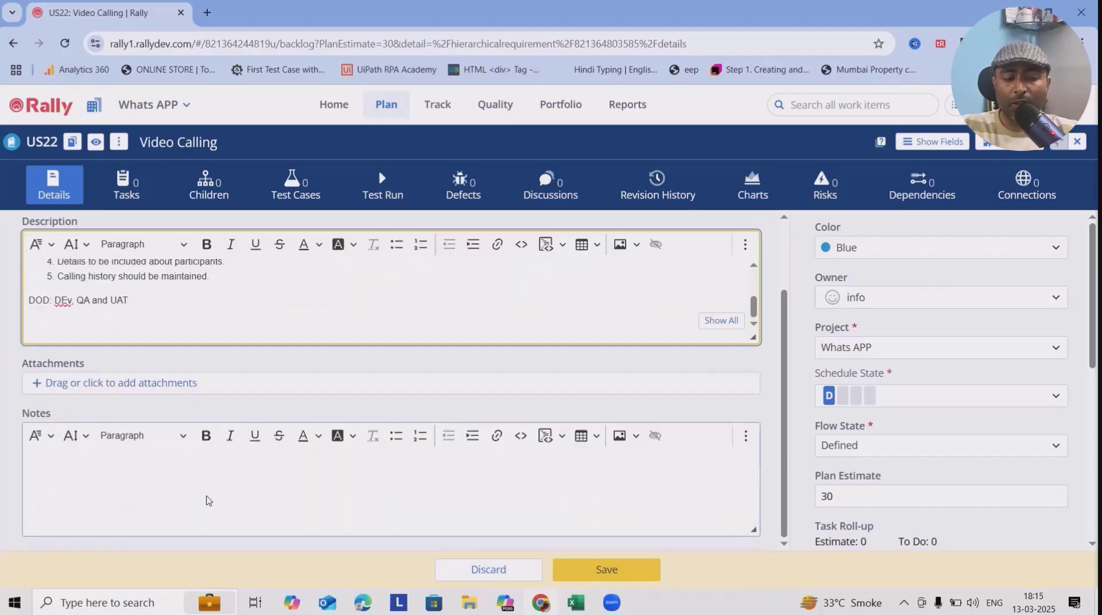
{"action": "left_click", "coordinate": [194, 478]}
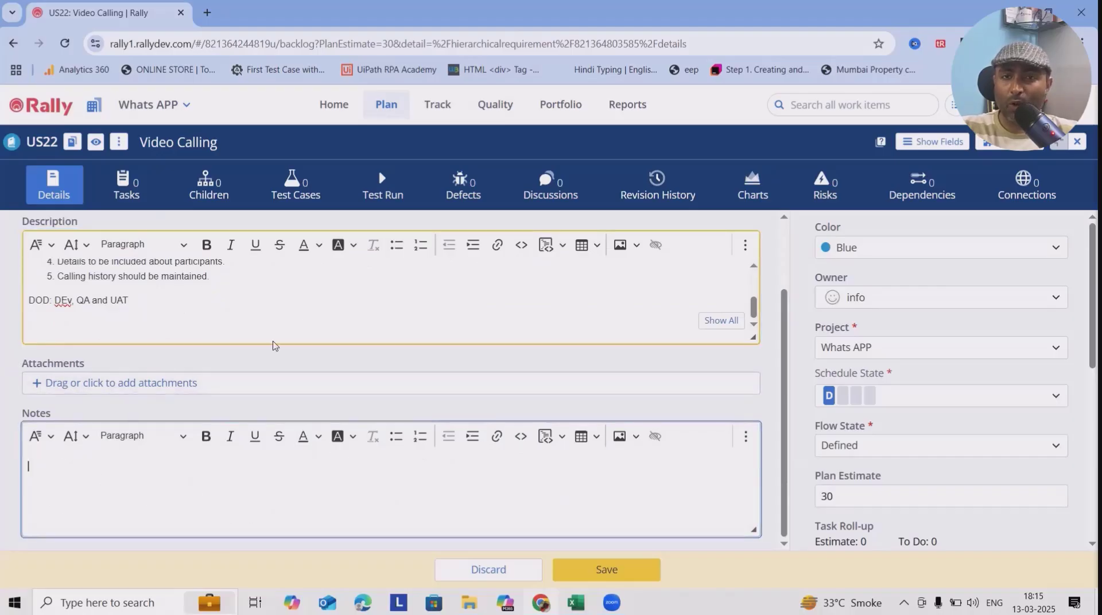
{"action": "left_click", "coordinate": [96, 394]}
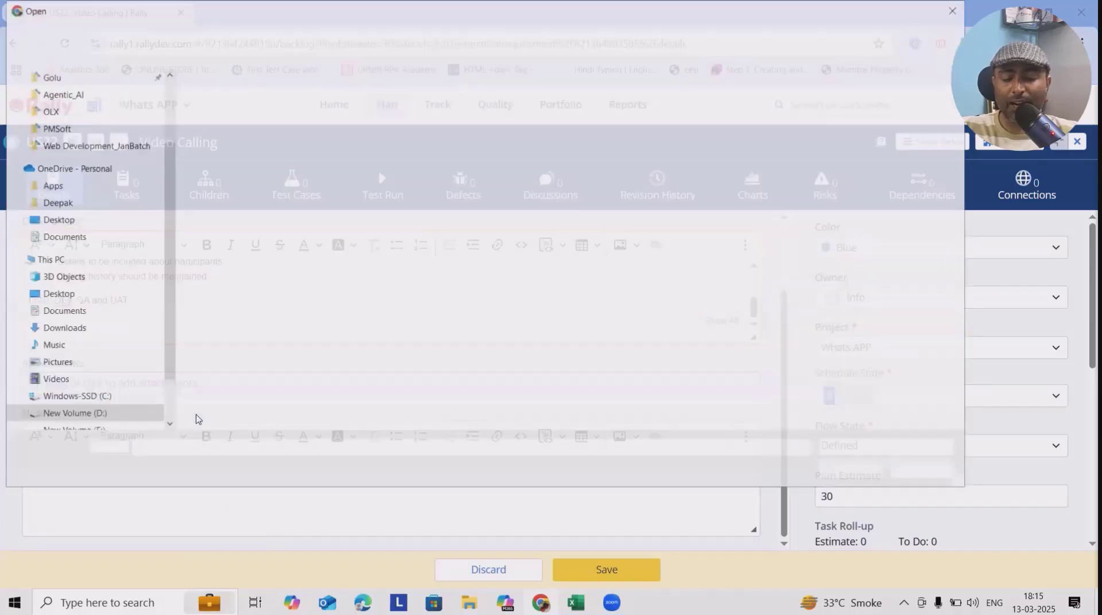
{"action": "left_click", "coordinate": [917, 472]}
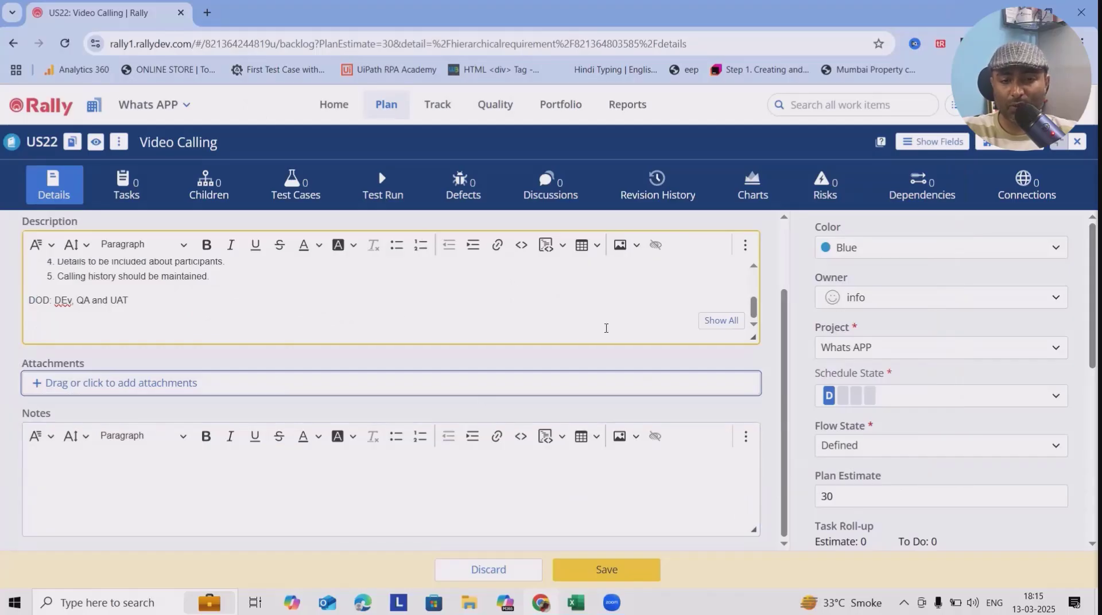
- Save the Video Calling story and review its description from the beginning
{"action": "left_click", "coordinate": [607, 576]}
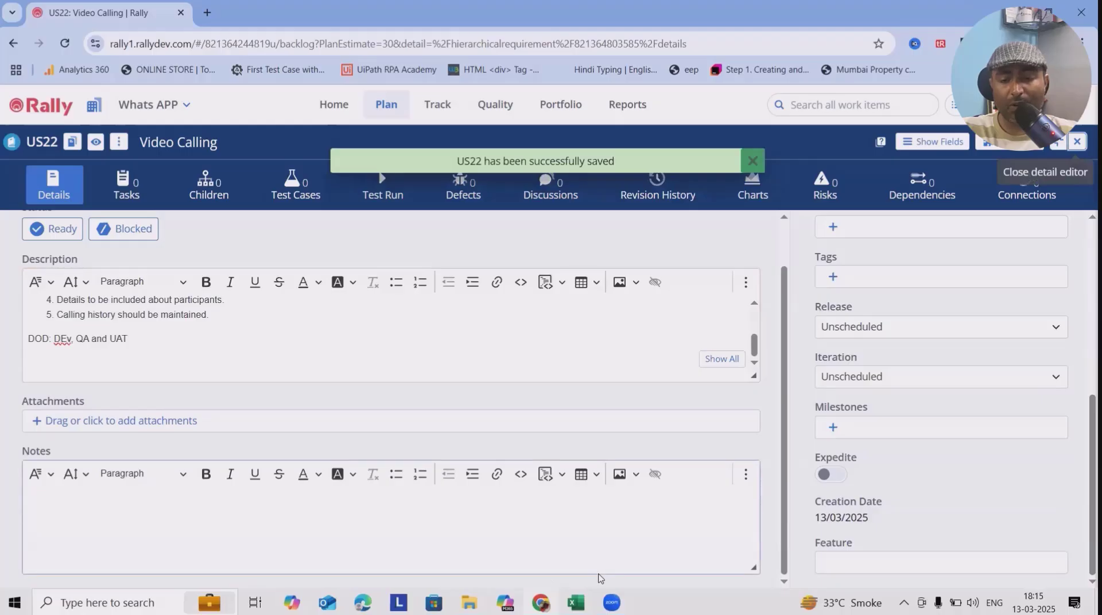
{"action": "scroll", "coordinate": [322, 441], "scroll_direction": "up", "scroll_amount": 2}
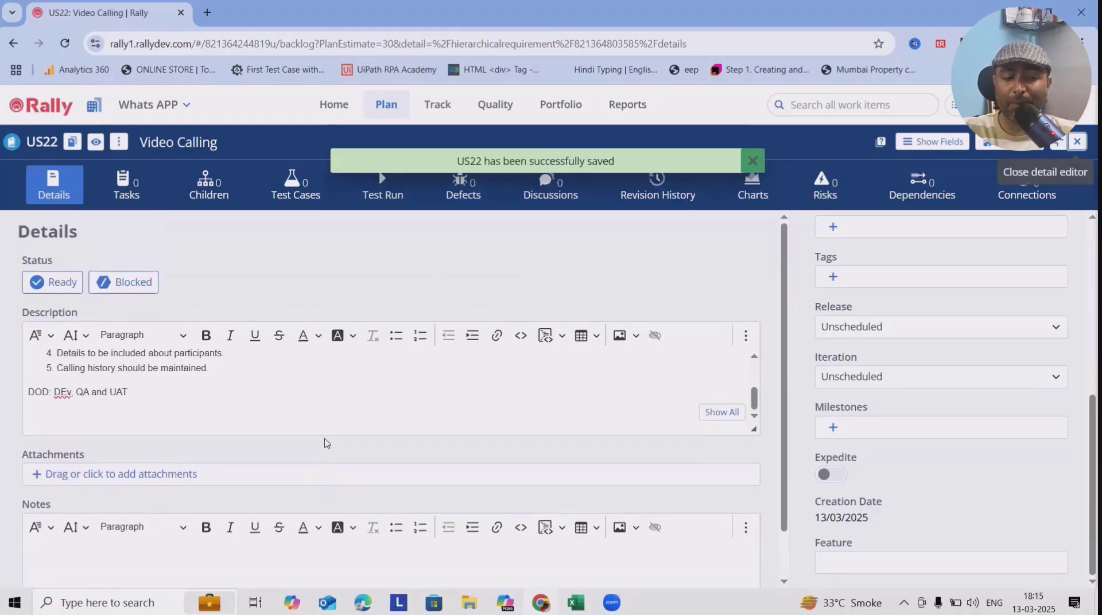
{"action": "scroll", "coordinate": [298, 402], "scroll_direction": "up", "scroll_amount": 2}
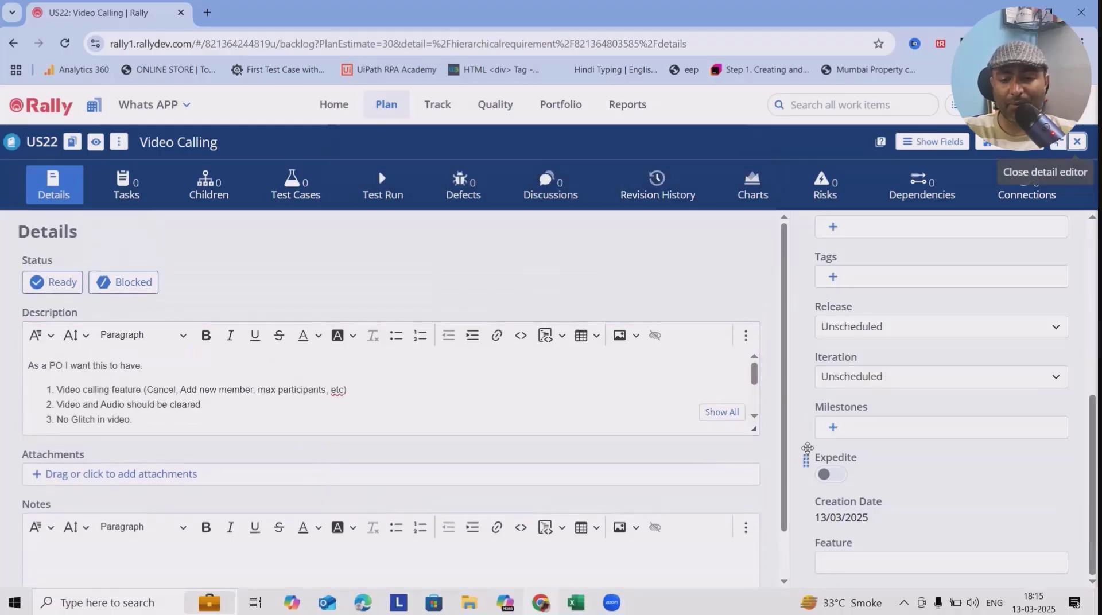
- Create a task named "DEV Task" under the Video Calling story with an estimate of 2
{"action": "left_click", "coordinate": [124, 199]}
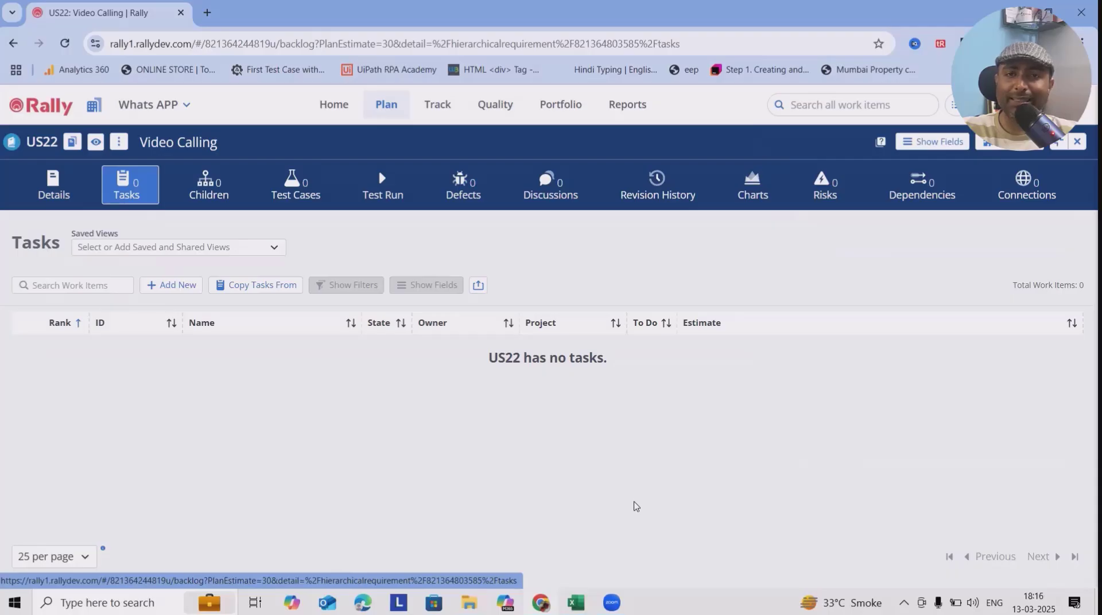
{"action": "left_click", "coordinate": [176, 293]}
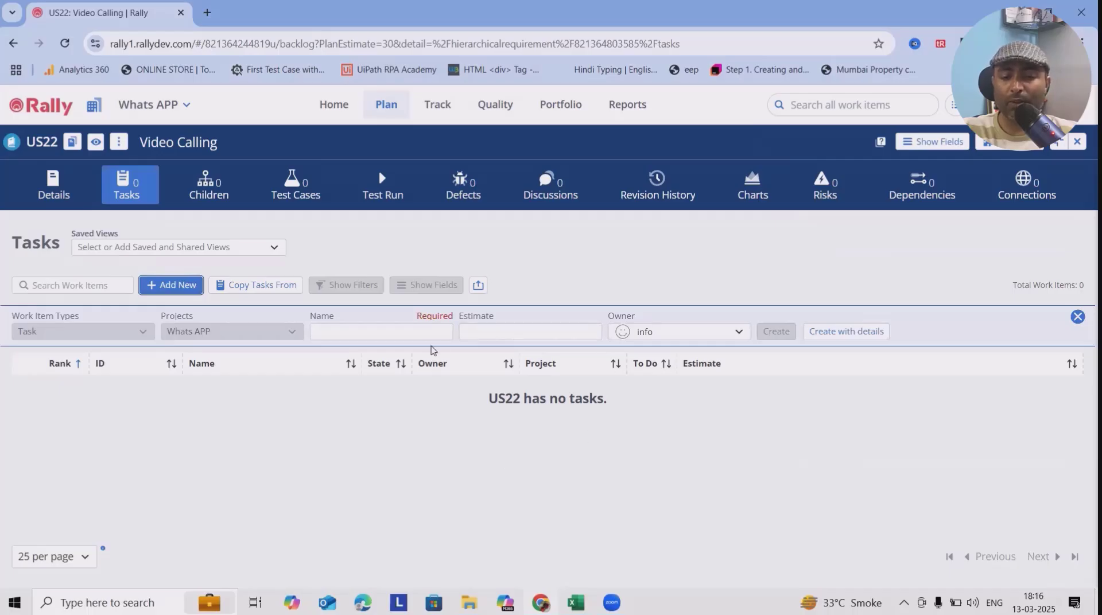
{"action": "left_click", "coordinate": [427, 336]}
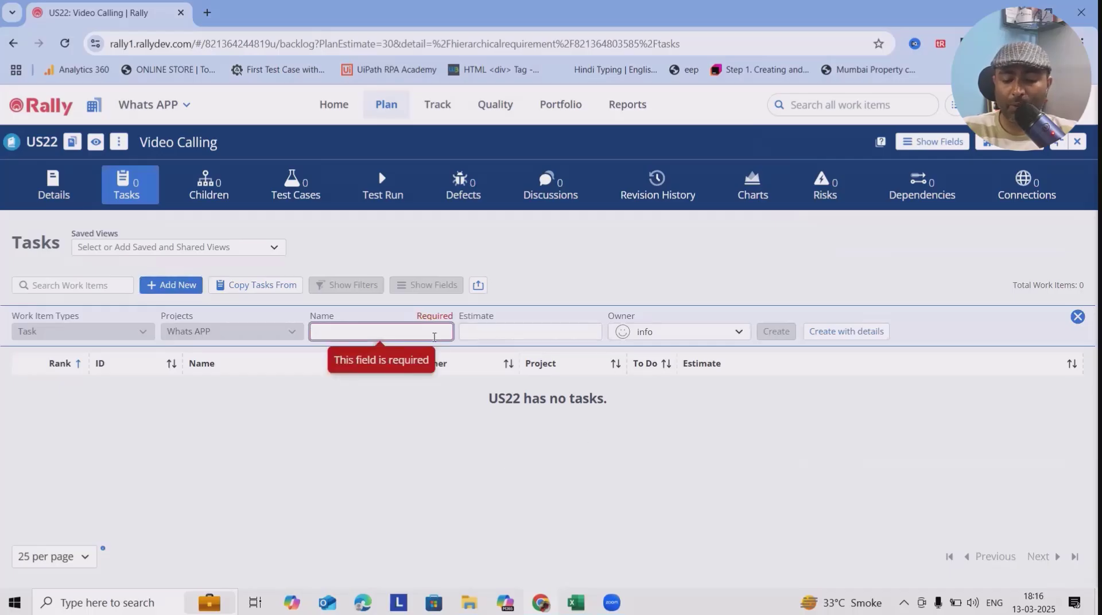
{"action": "type", "text": "DEV"}
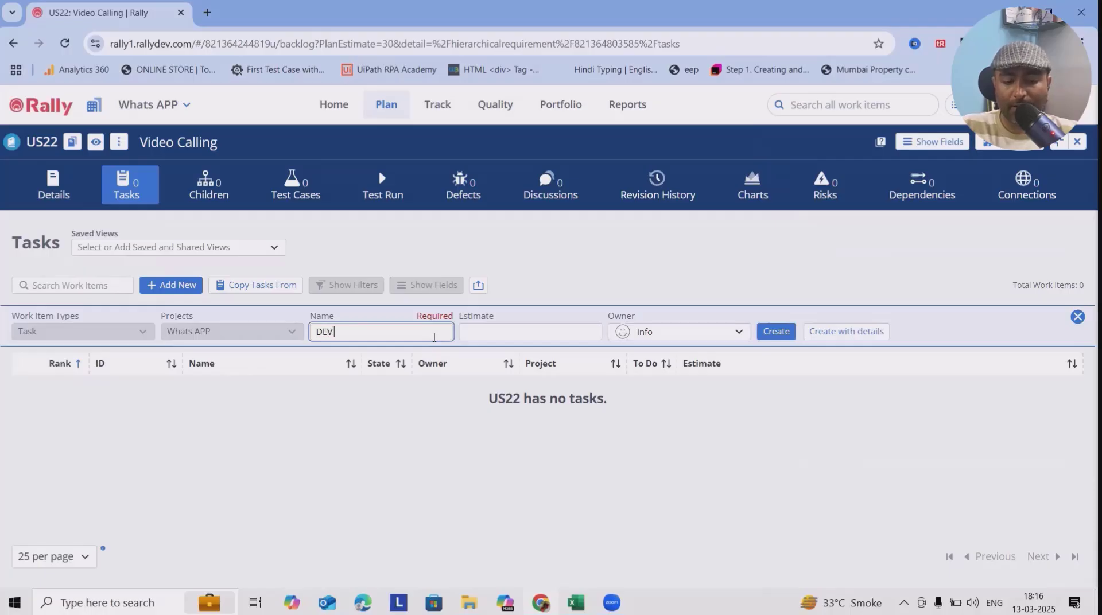
{"action": "type", "text": " Task"}
{"action": "left_click", "coordinate": [521, 330]}
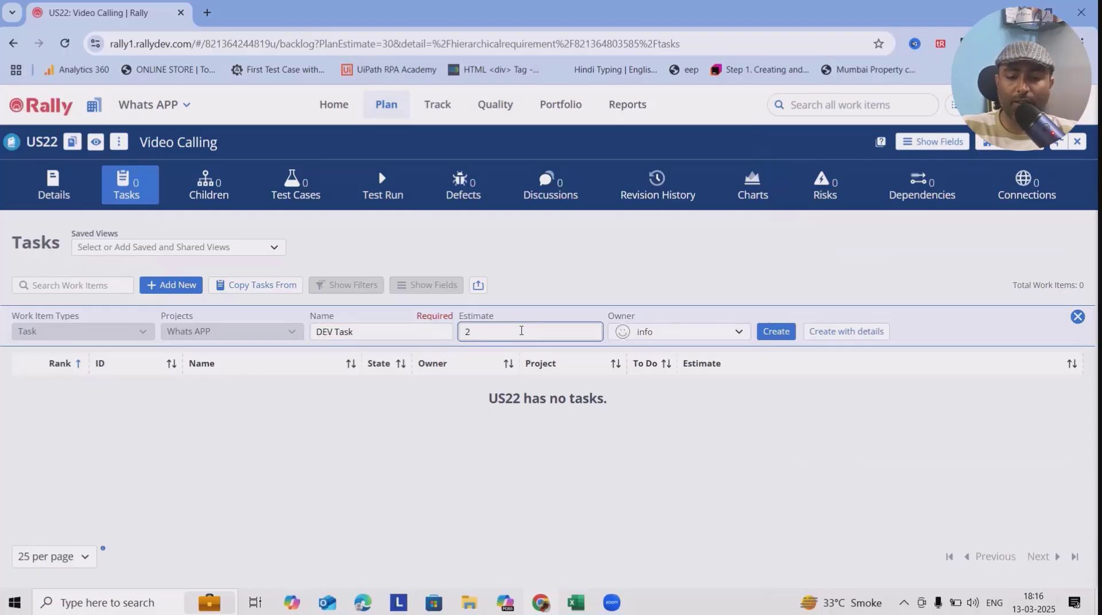
{"action": "type", "text": "2"}
{"action": "left_click", "coordinate": [777, 332]}
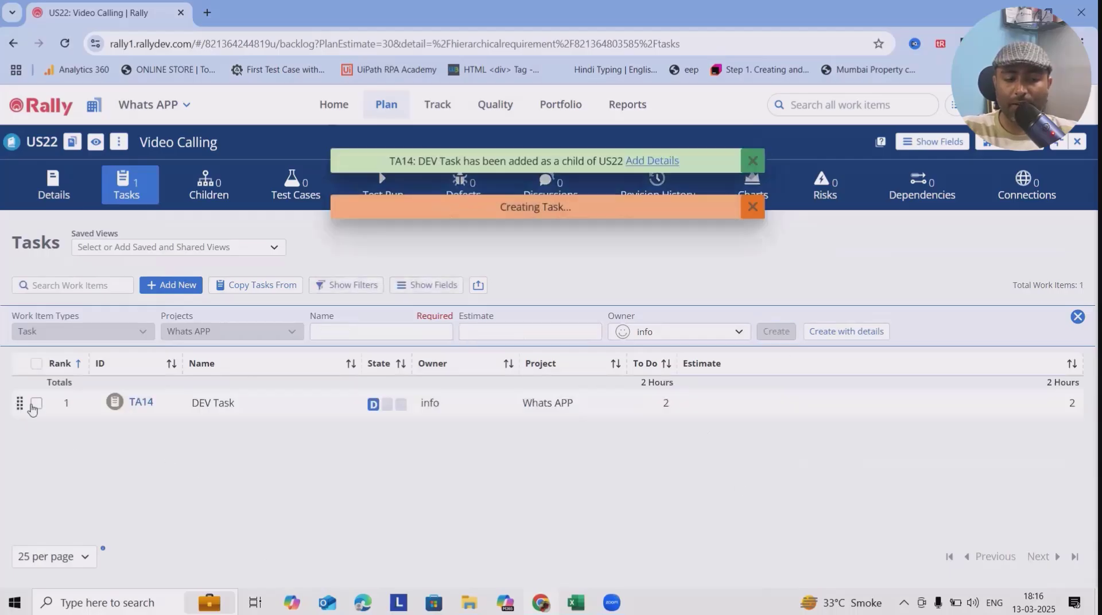
- Duplicate the DEV Task and rename the copy "QA Task"
{"action": "left_click", "coordinate": [33, 405]}
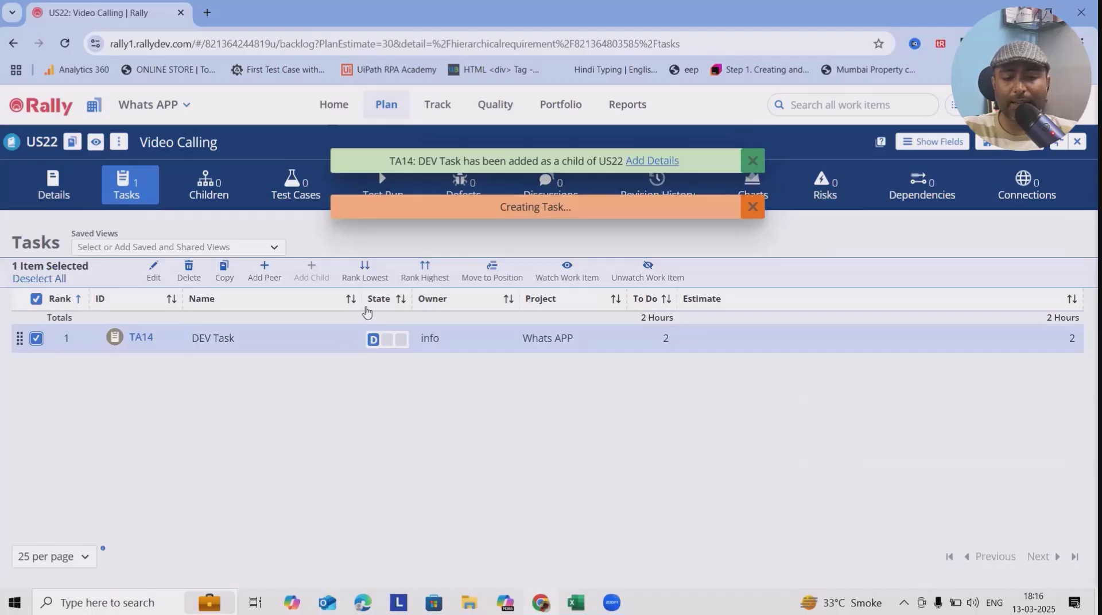
{"action": "left_click", "coordinate": [226, 270]}
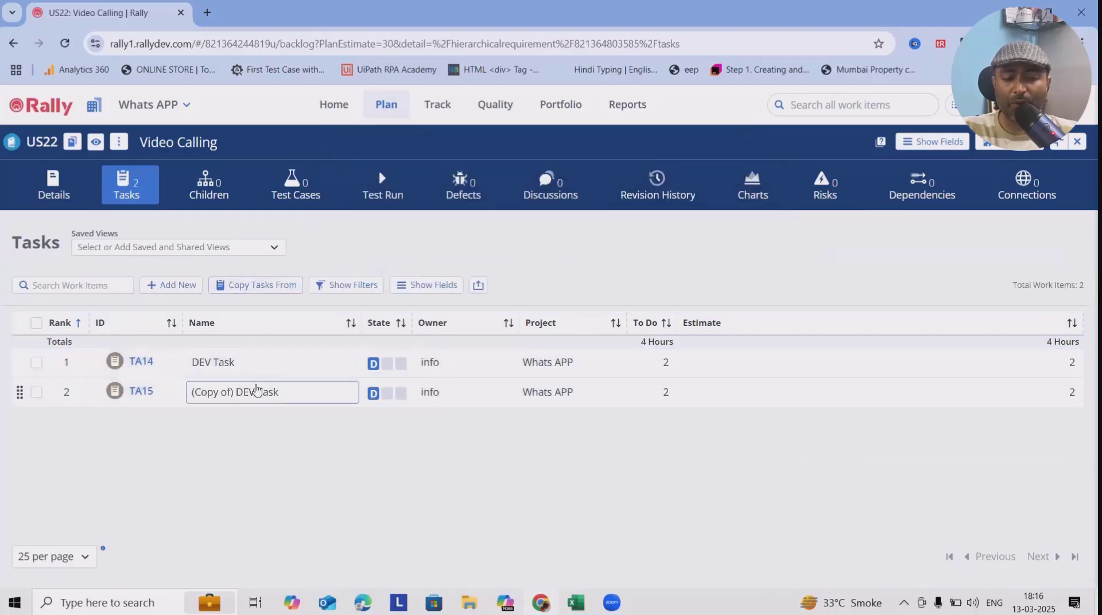
{"action": "left_click", "coordinate": [256, 392]}
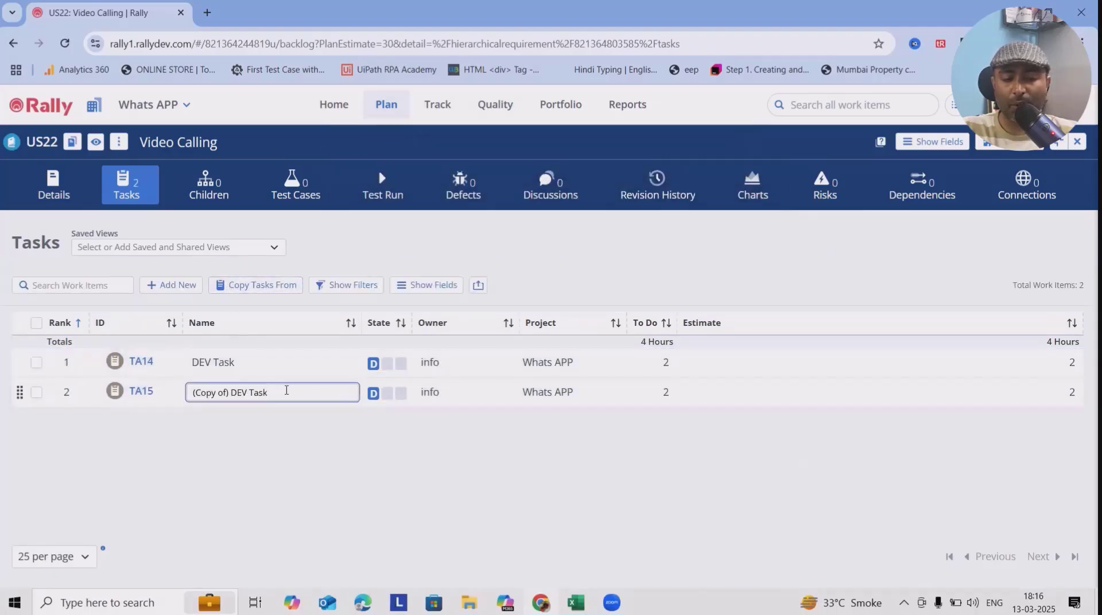
{"action": "key", "text": "ctrl+a"}
{"action": "type", "text": "QA Task"}
- Duplicate the QA Task and rename the copy "UAT Task"
{"action": "left_click", "coordinate": [35, 393]}
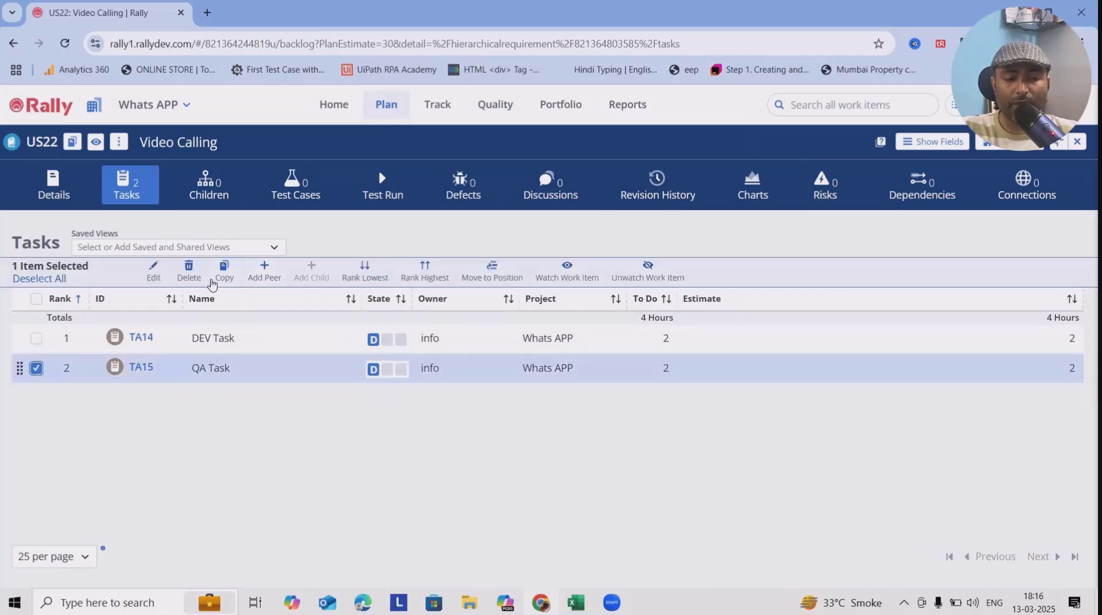
{"action": "left_click", "coordinate": [223, 276]}
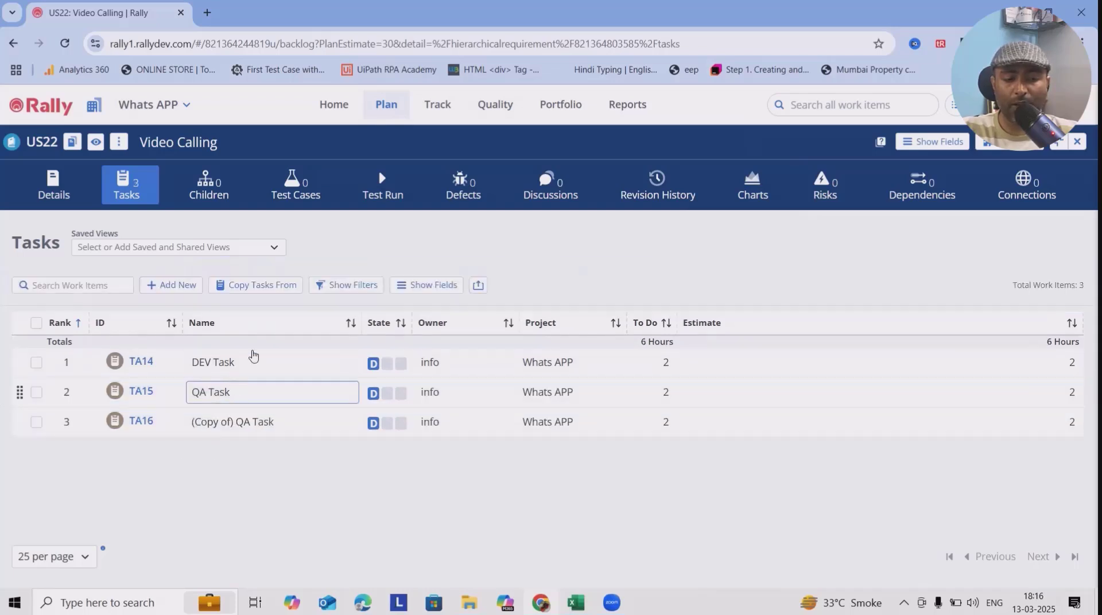
{"action": "left_click", "coordinate": [278, 420]}
{"action": "left_click_drag", "start_coordinate": [232, 421], "coordinate": [134, 423]}
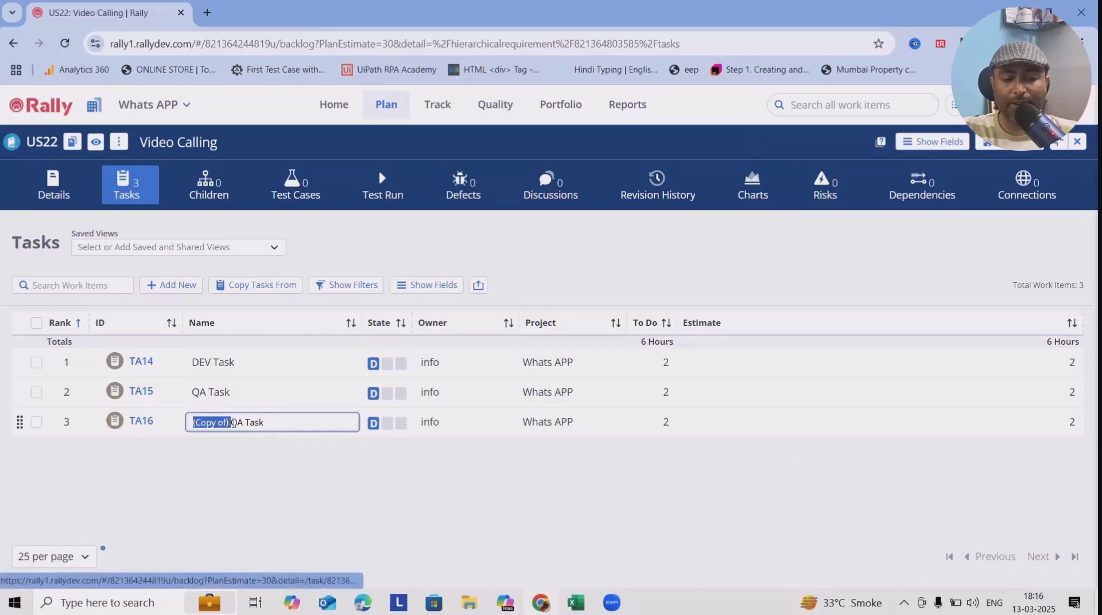
{"action": "left_click_drag", "start_coordinate": [243, 423], "coordinate": [126, 428]}
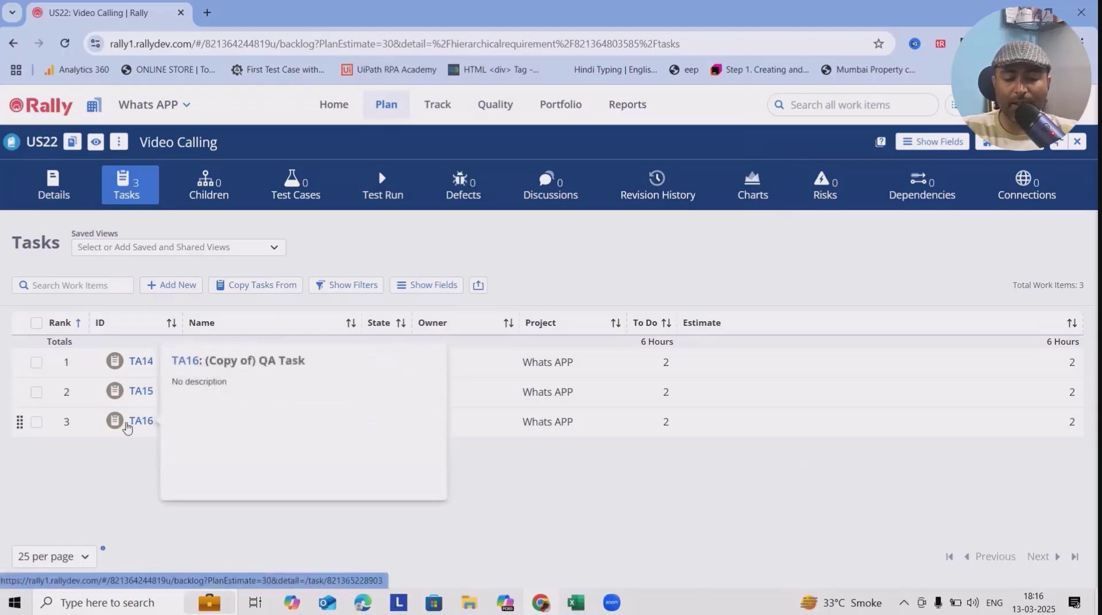
{"action": "type", "text": "UAT"}
{"action": "key", "text": "Return"}
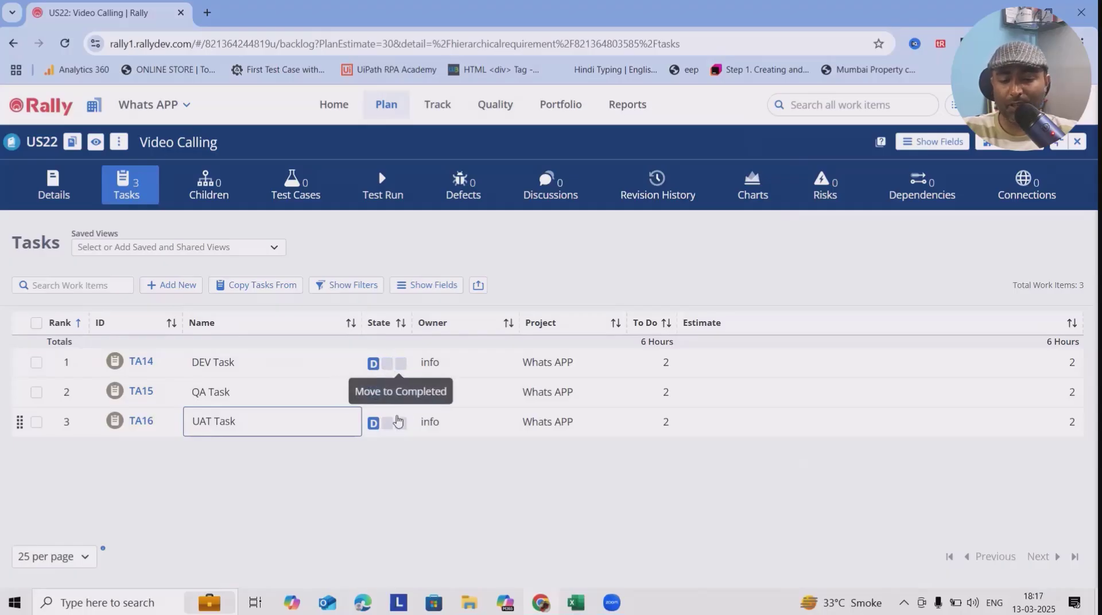
- Move the DEV Task to In-Progress and on to Completed
{"action": "left_click", "coordinate": [148, 472]}
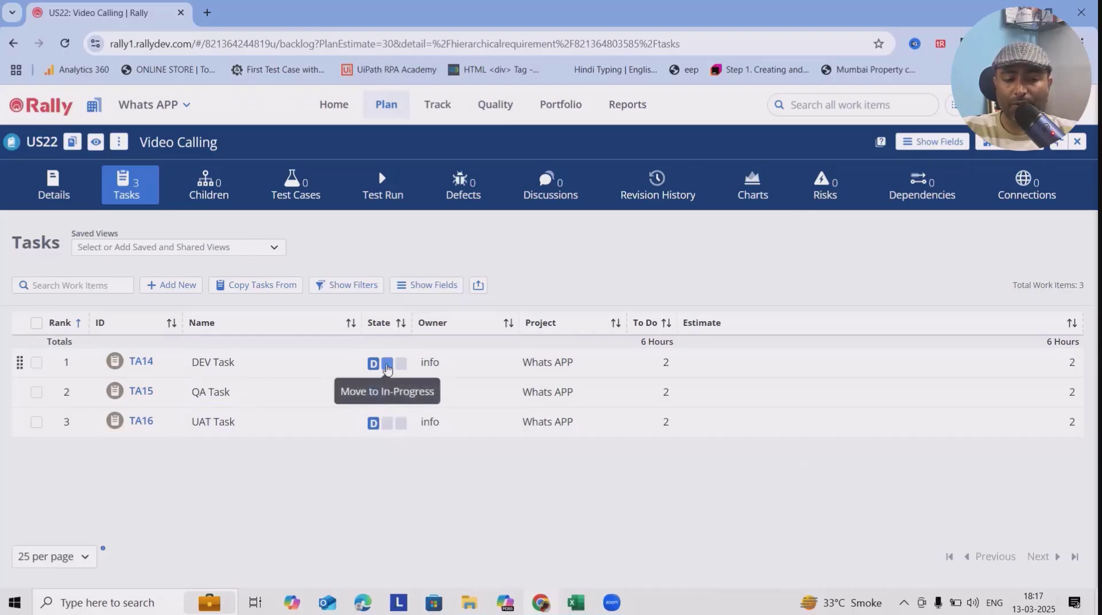
{"action": "left_click", "coordinate": [388, 368]}
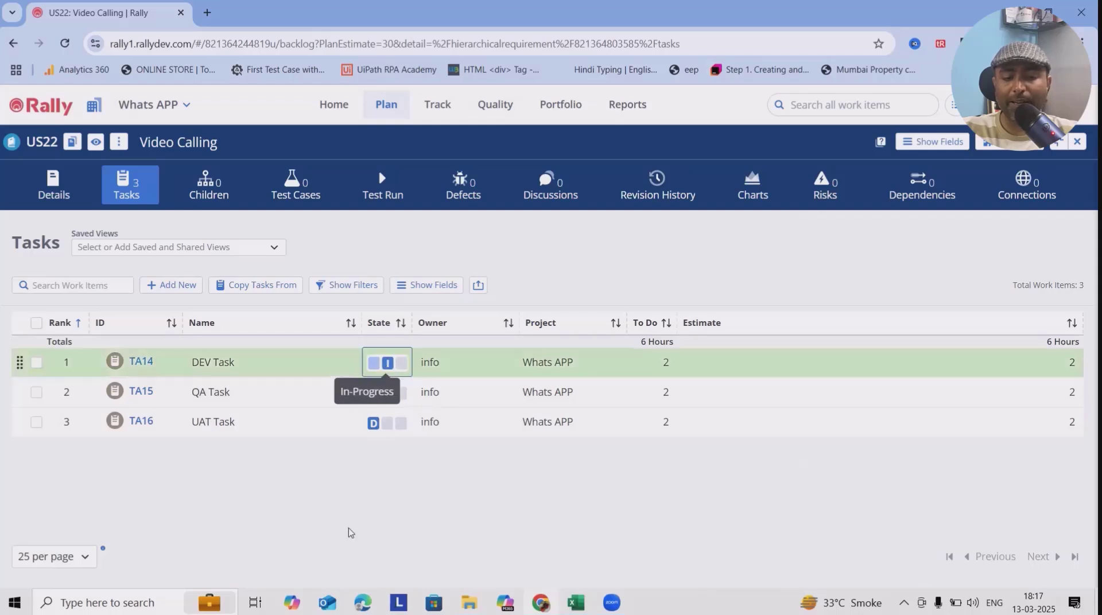
{"action": "left_click", "coordinate": [404, 366]}
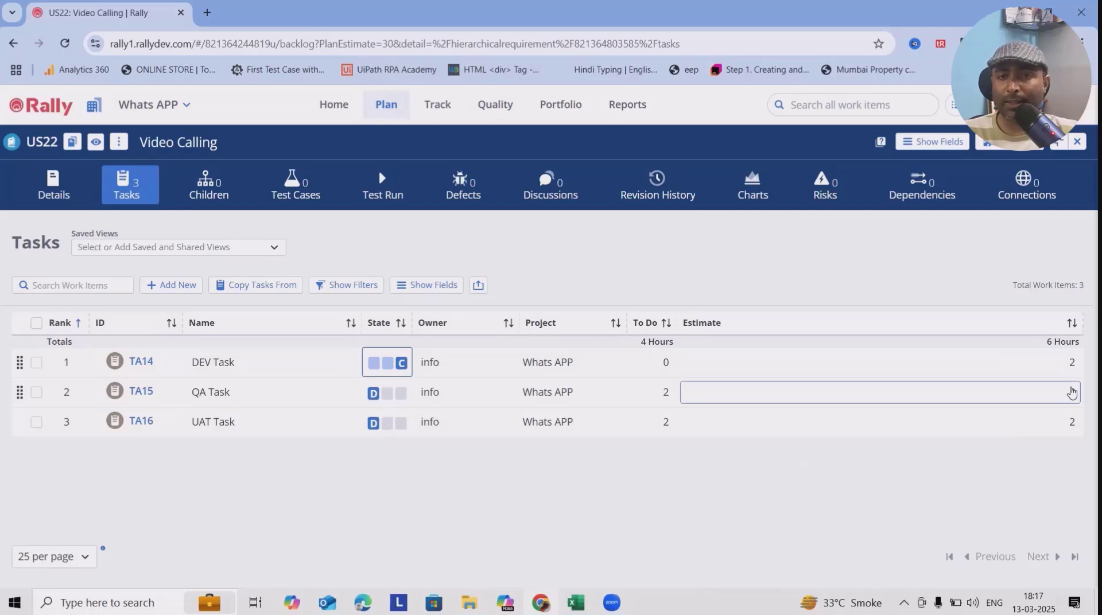
- Examine the fields available for bulk editing all three tasks, cancel without applying changes, and deselect the tasks
{"action": "left_click", "coordinate": [37, 323]}
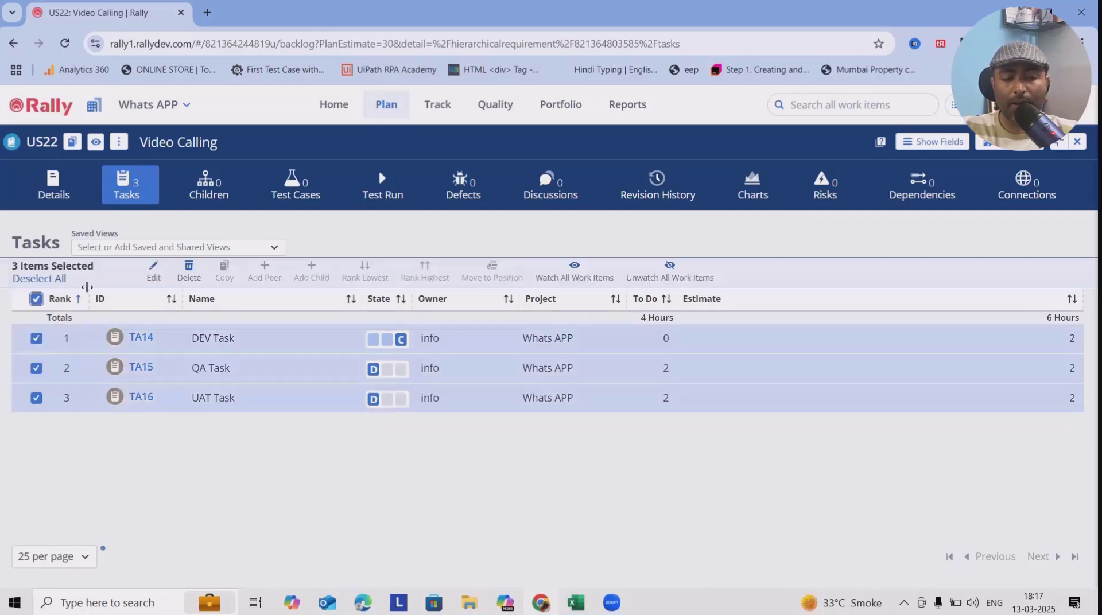
{"action": "left_click", "coordinate": [153, 281]}
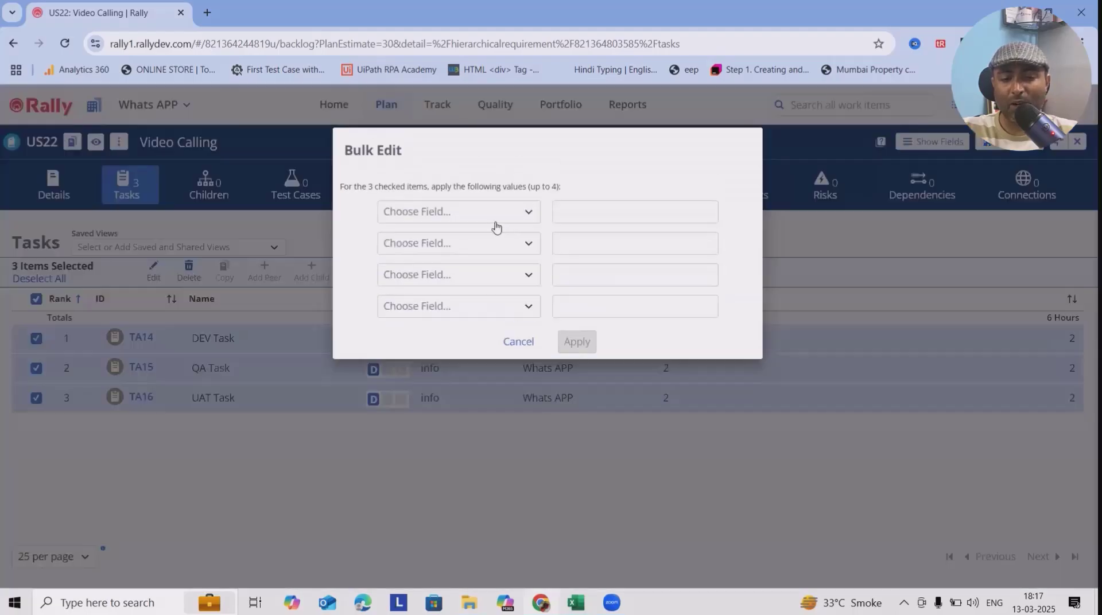
{"action": "left_click", "coordinate": [522, 213]}
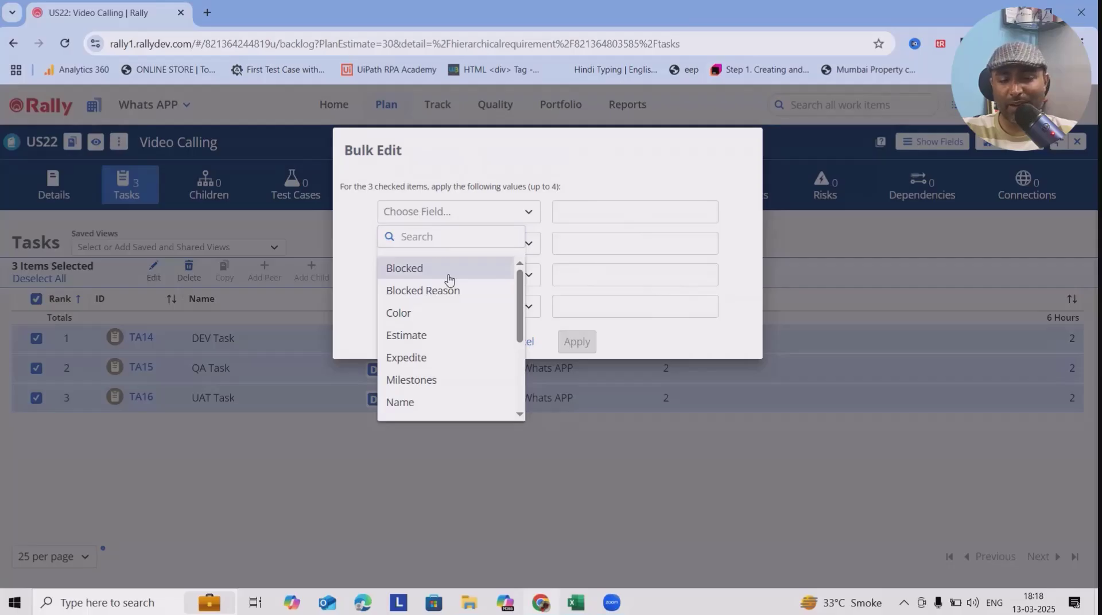
{"action": "left_click", "coordinate": [491, 214]}
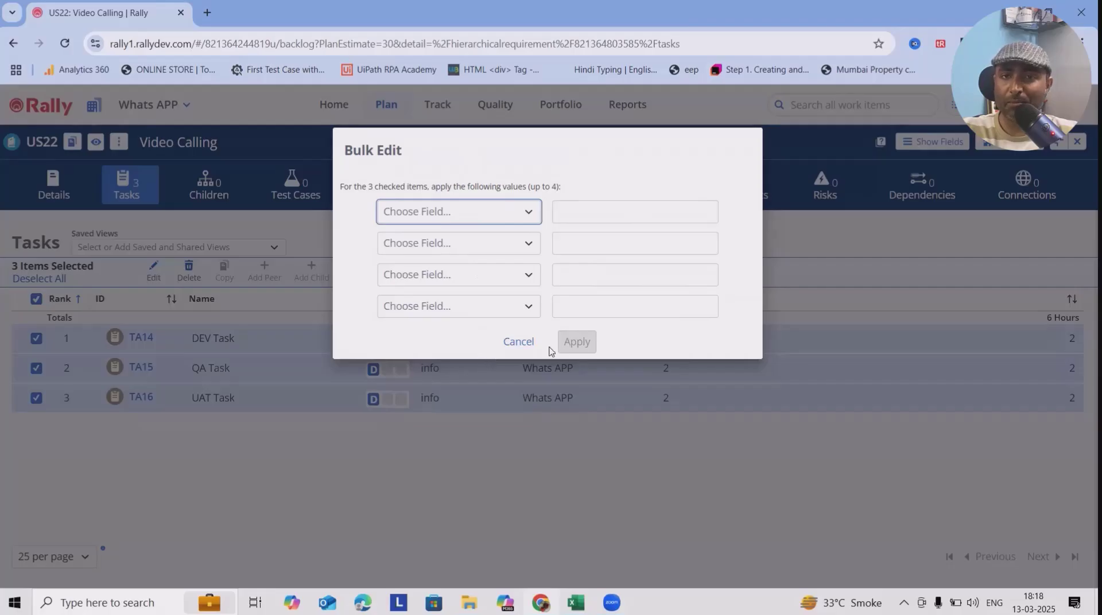
{"action": "left_click", "coordinate": [518, 342]}
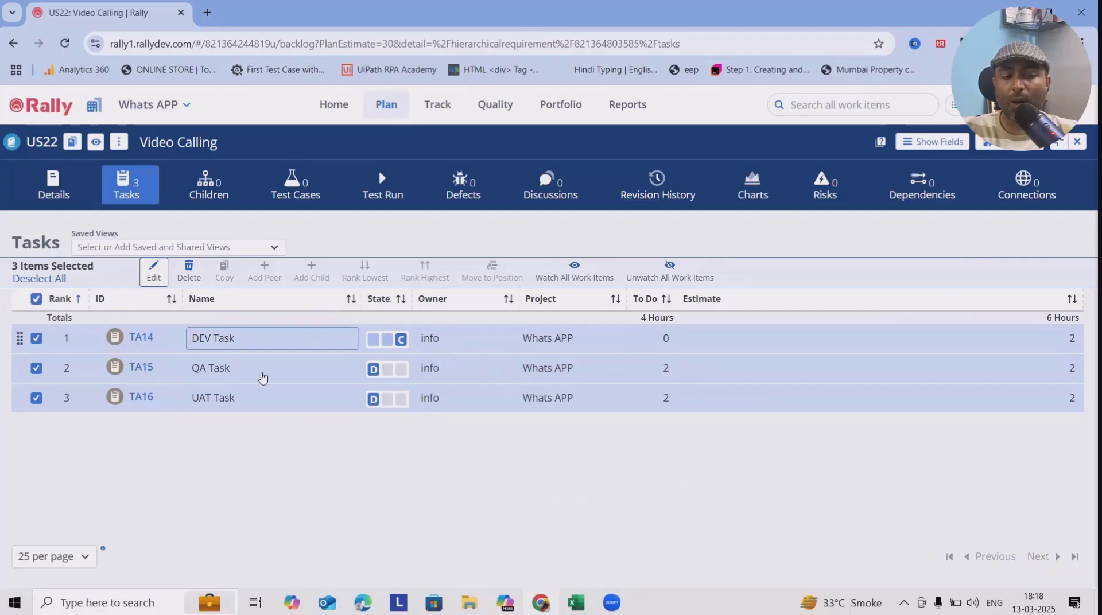
{"action": "left_click", "coordinate": [36, 299]}
- Move the DEV Task to the position directly below the QA Task in the rank order
{"action": "left_click", "coordinate": [36, 338]}
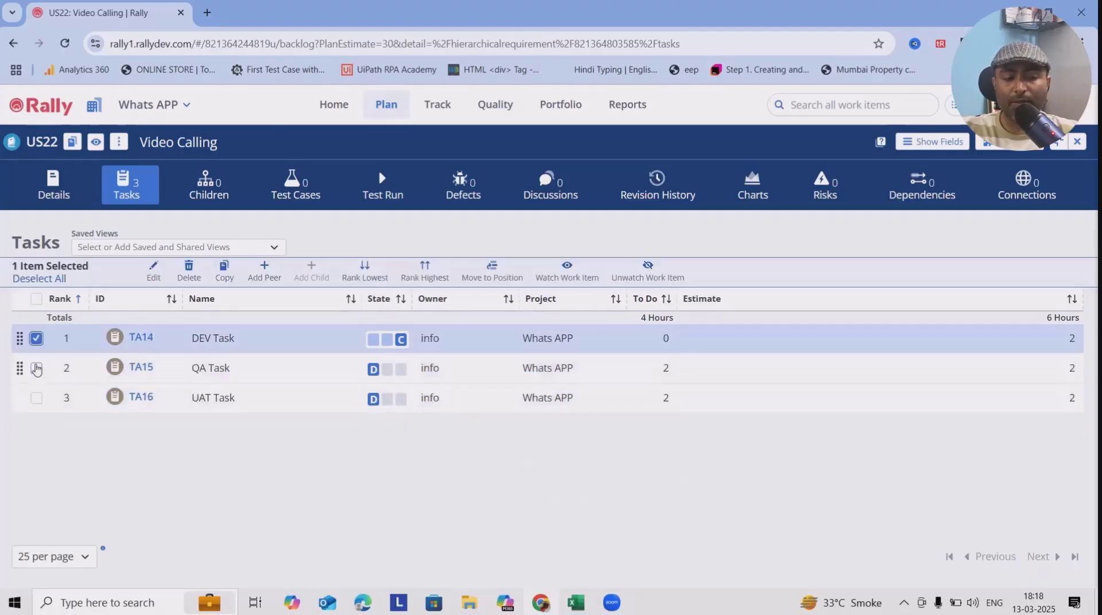
{"action": "left_click", "coordinate": [264, 276]}
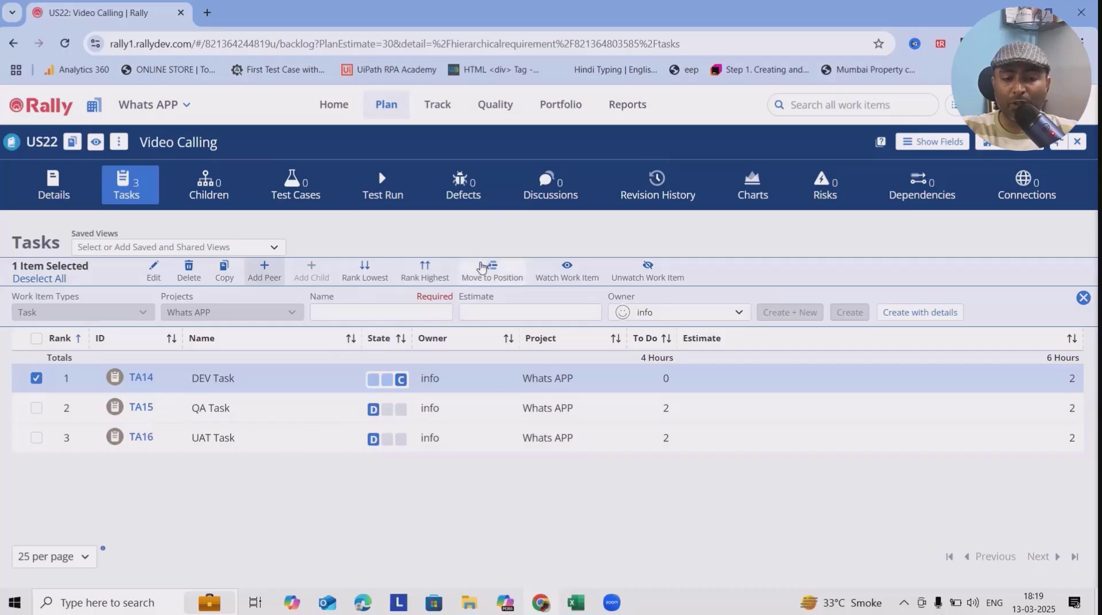
{"action": "left_click", "coordinate": [488, 267]}
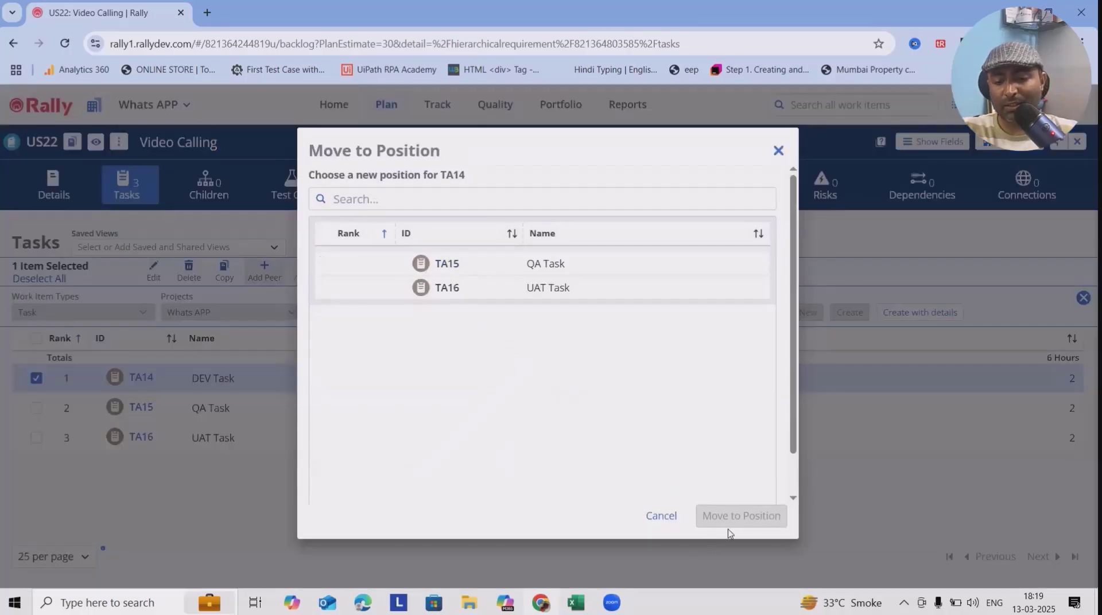
{"action": "left_click", "coordinate": [370, 270]}
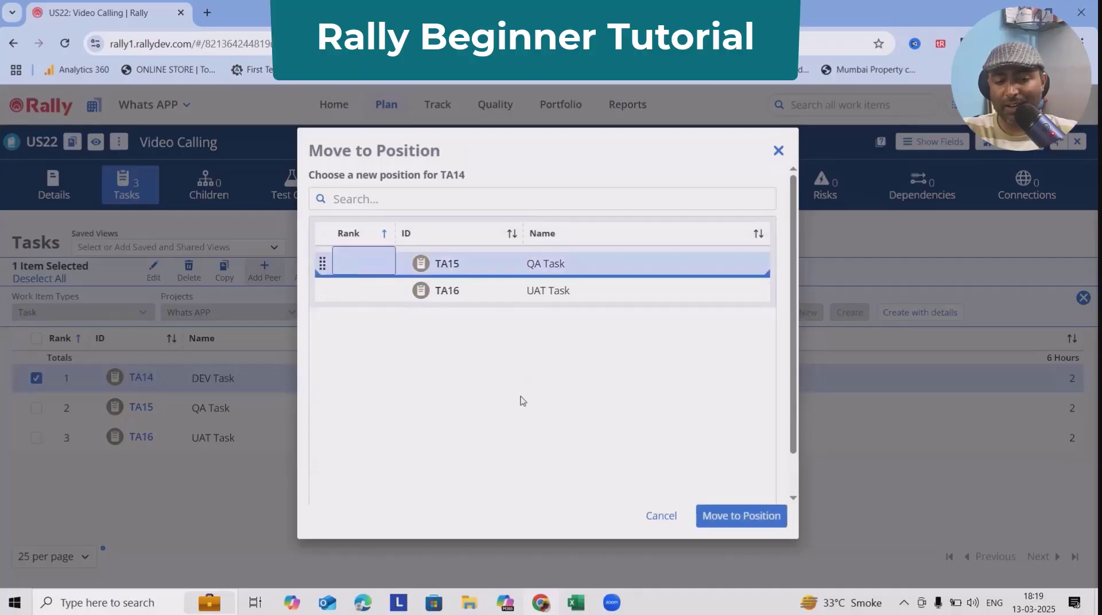
{"action": "left_click", "coordinate": [741, 520]}
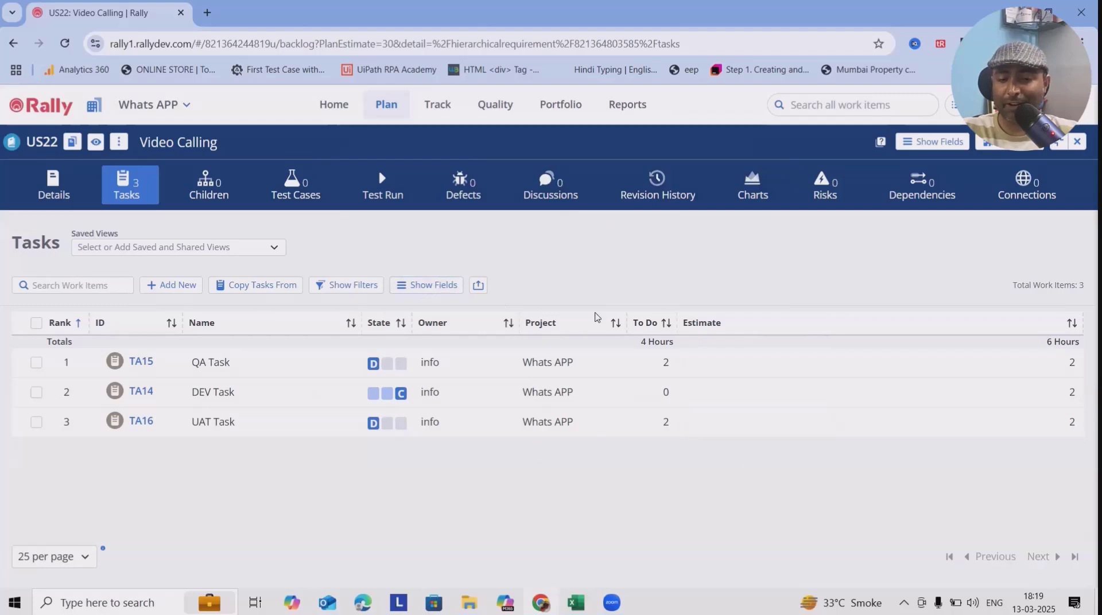
- Try sorting the task list by Project in both directions, and finish with it sorted by Owner in descending order
{"action": "left_click", "coordinate": [615, 324]}
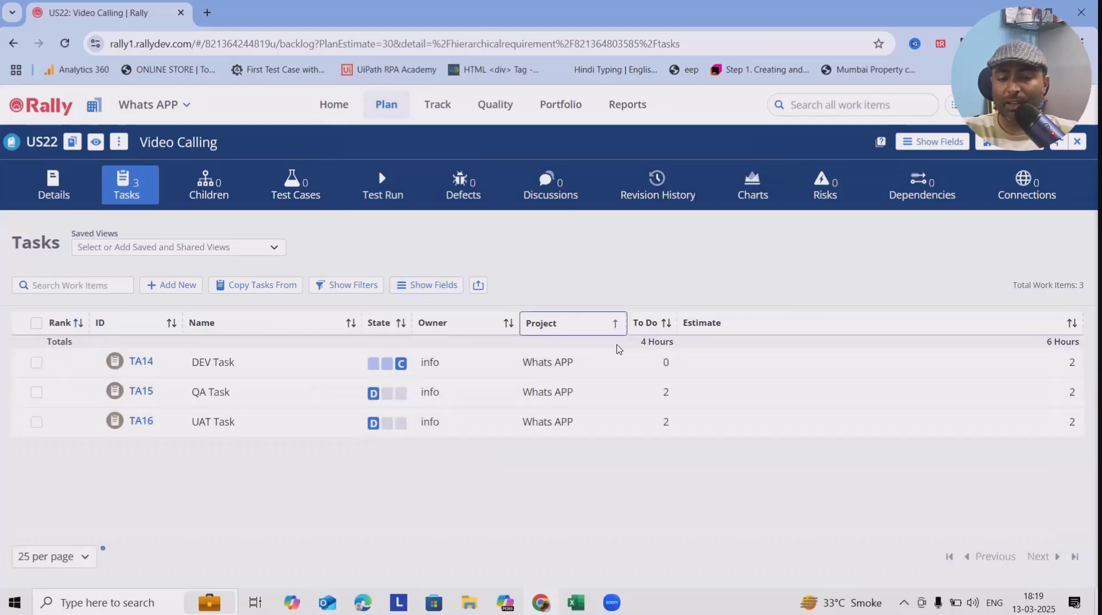
{"action": "left_click", "coordinate": [616, 326]}
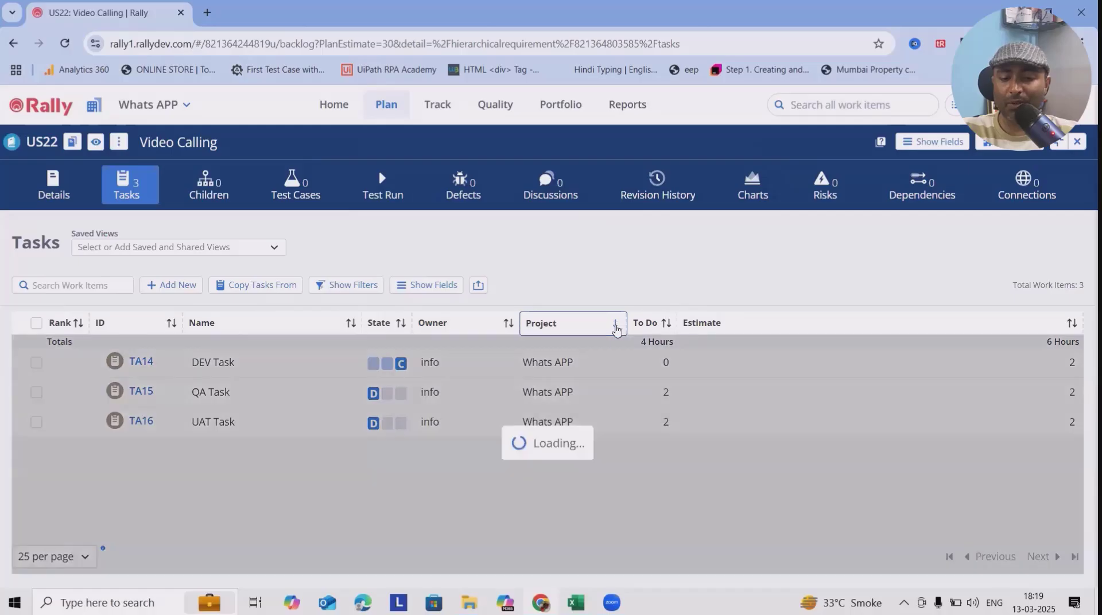
{"action": "left_click", "coordinate": [509, 330]}
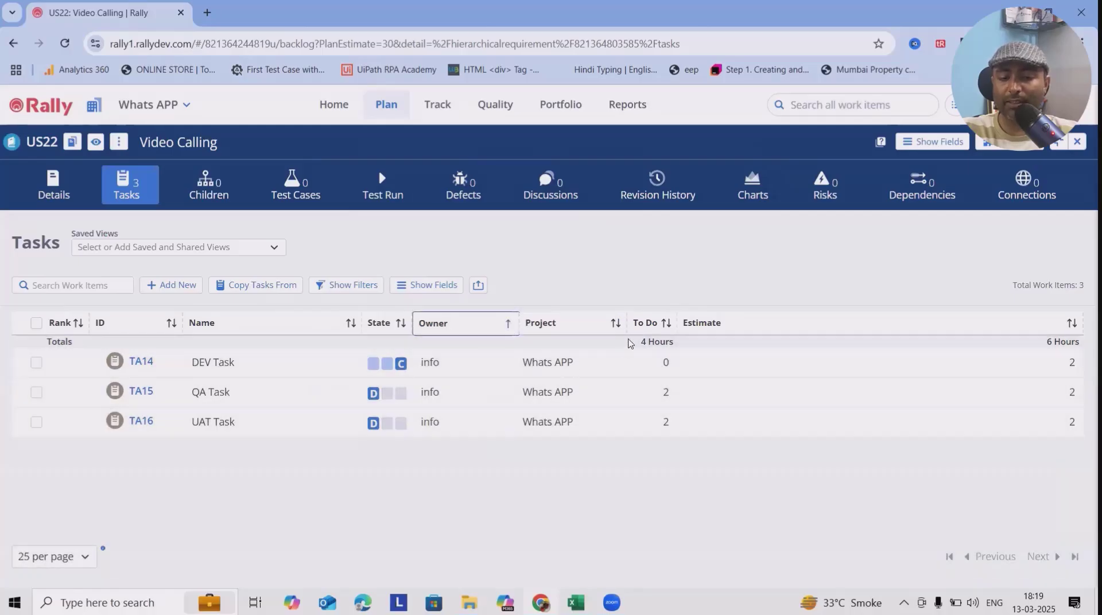
{"action": "left_click", "coordinate": [509, 324]}
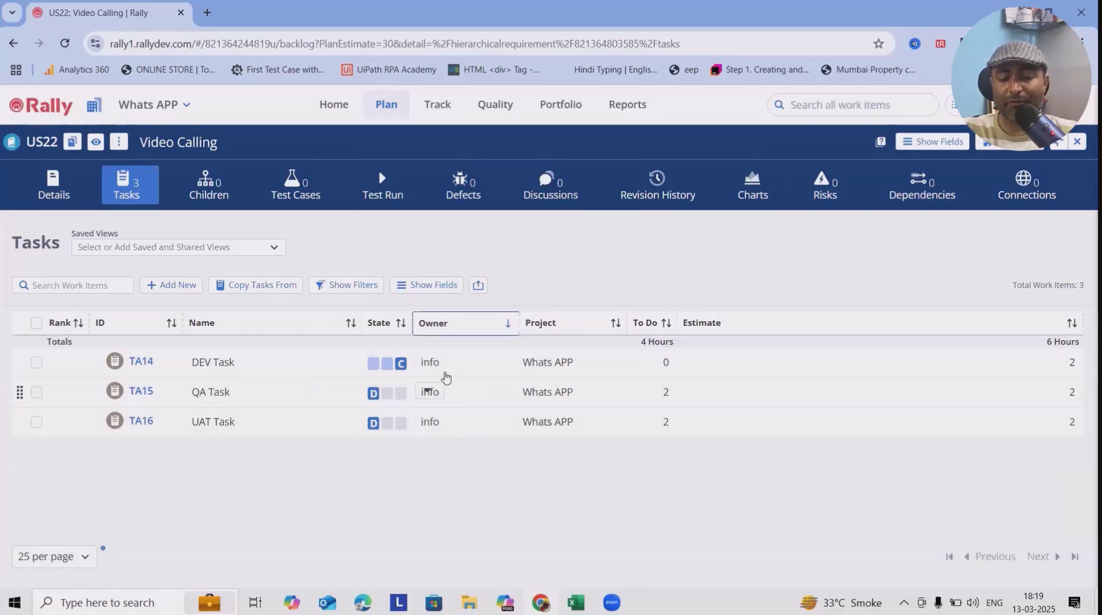
- Download the task list as a CSV file and open the export in Excel
{"action": "left_click", "coordinate": [479, 286]}
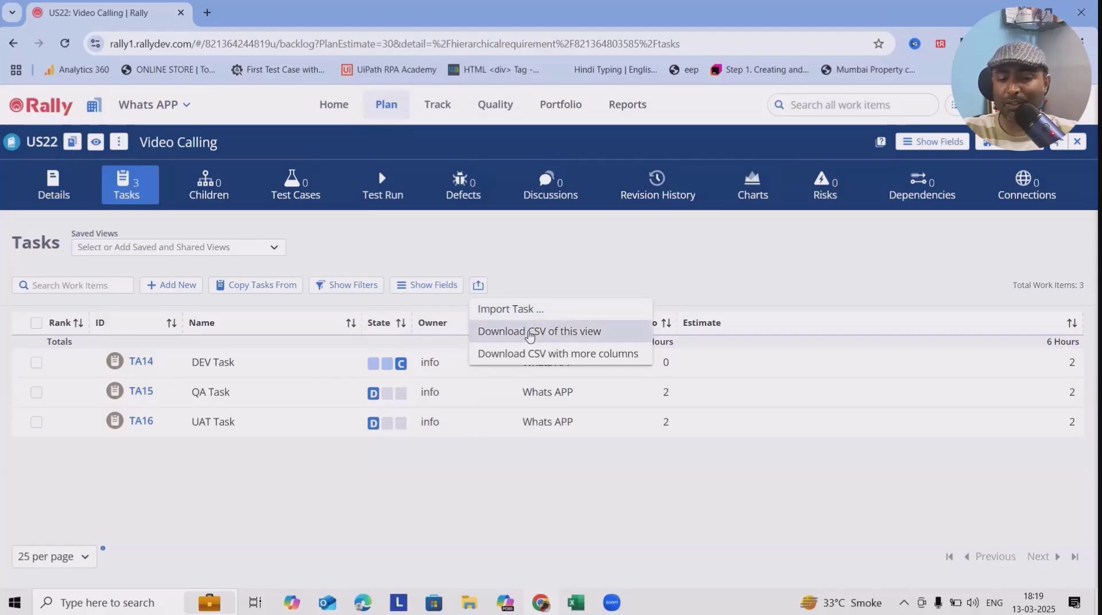
{"action": "left_click", "coordinate": [526, 354]}
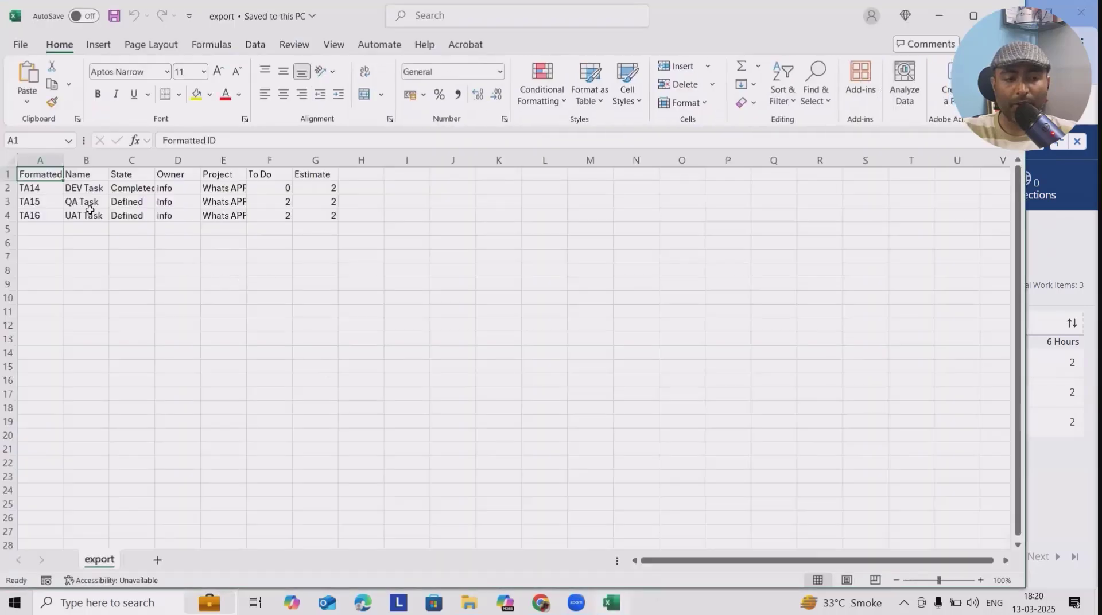
{"action": "left_click", "coordinate": [89, 211]}
- Fit the Formatted ID, Project and Estimate columns of the export to their contents
{"action": "double_click", "coordinate": [63, 160]}
{"action": "left_click", "coordinate": [320, 260]}
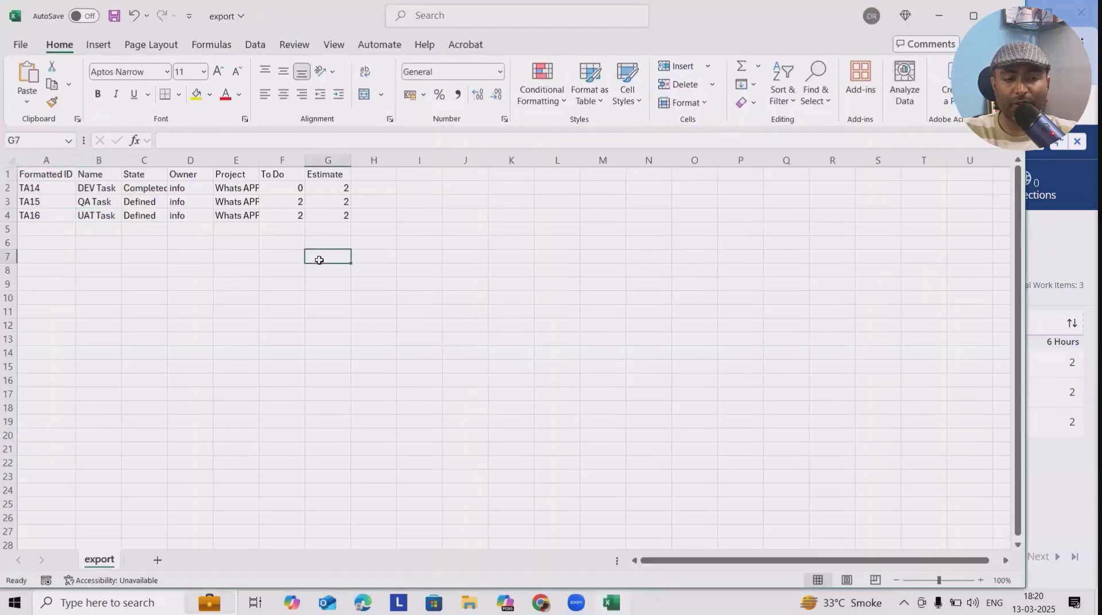
{"action": "double_click", "coordinate": [260, 160]}
{"action": "left_click", "coordinate": [357, 279]}
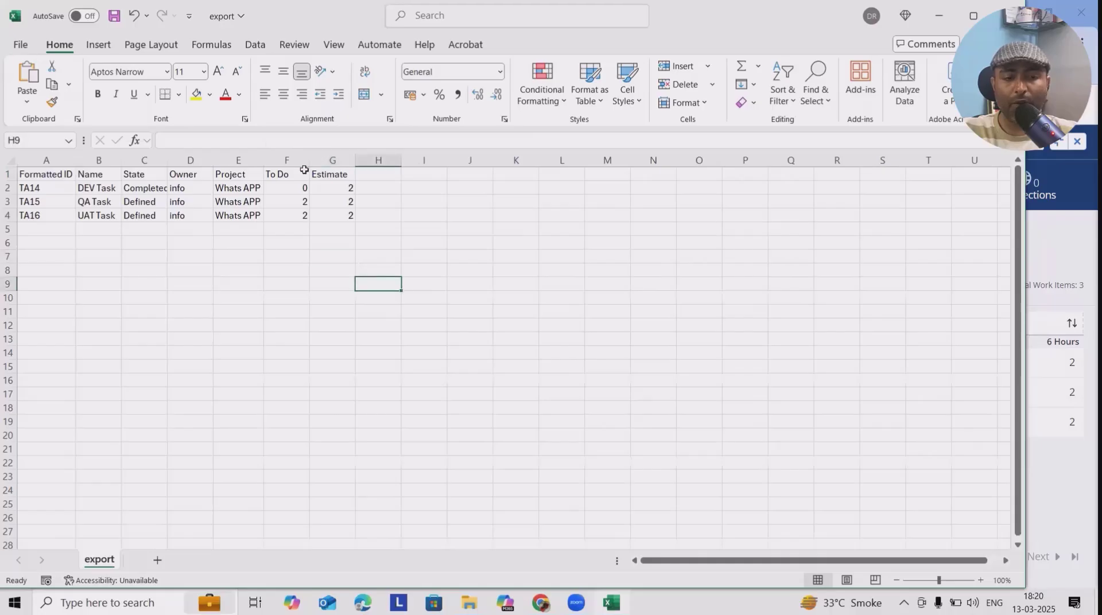
{"action": "double_click", "coordinate": [355, 160]}
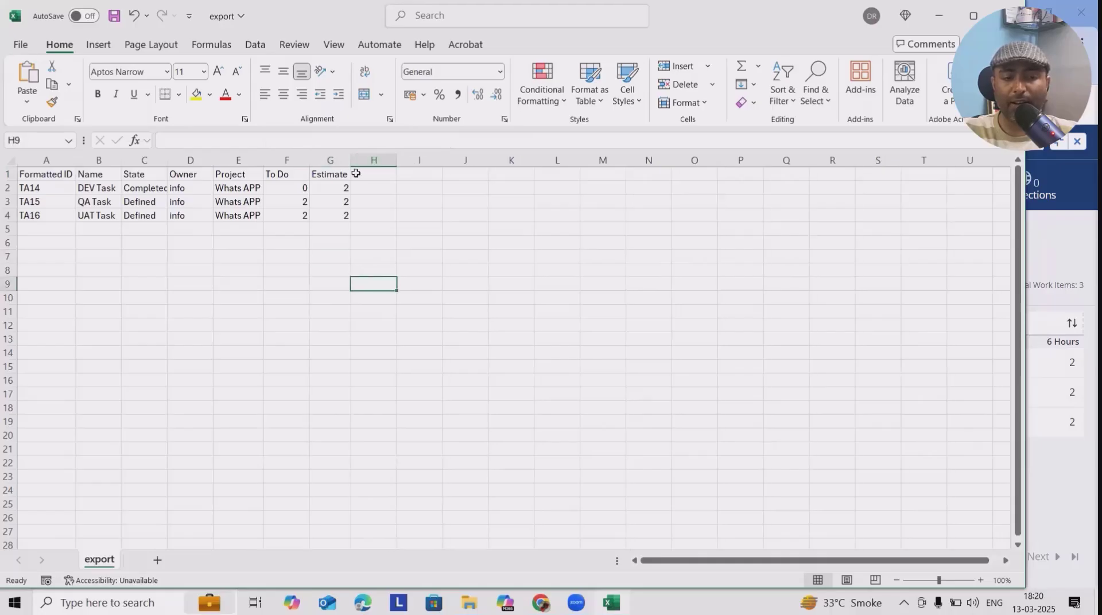
- Replace the exported tasks with copies named DEV Task1, QA Task2 and UAT Task2, leaving Formatted ID empty, and save the file
{"action": "left_click", "coordinate": [47, 310]}
{"action": "left_click_drag", "start_coordinate": [48, 192], "coordinate": [55, 216]}
{"action": "left_click", "coordinate": [84, 188]}
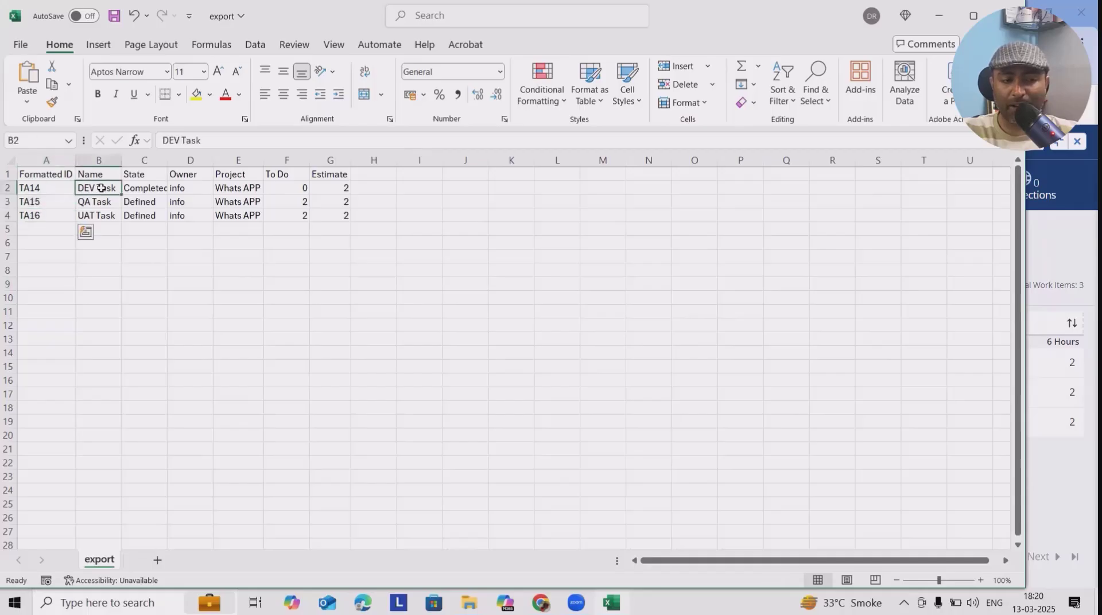
{"action": "left_click_drag", "start_coordinate": [93, 189], "coordinate": [350, 218]}
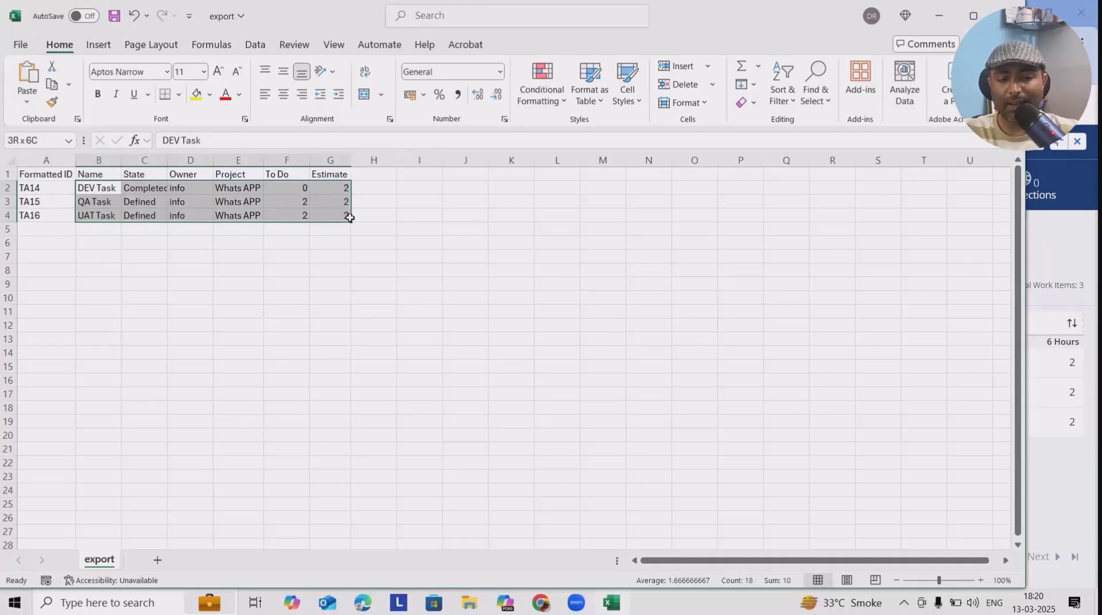
{"action": "double_click", "coordinate": [116, 243]}
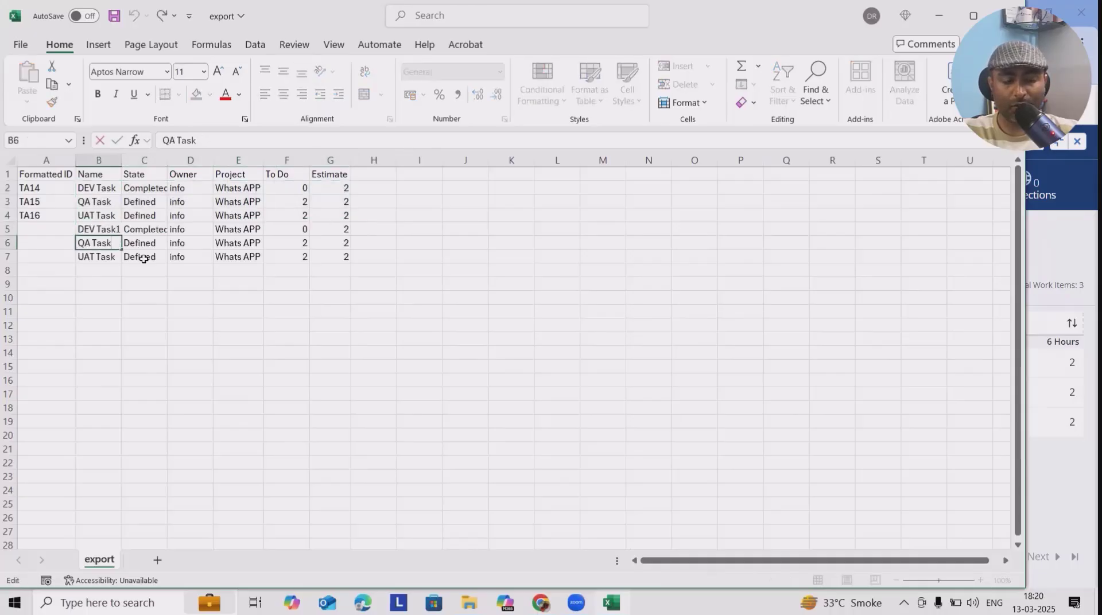
{"action": "type", "text": "2"}
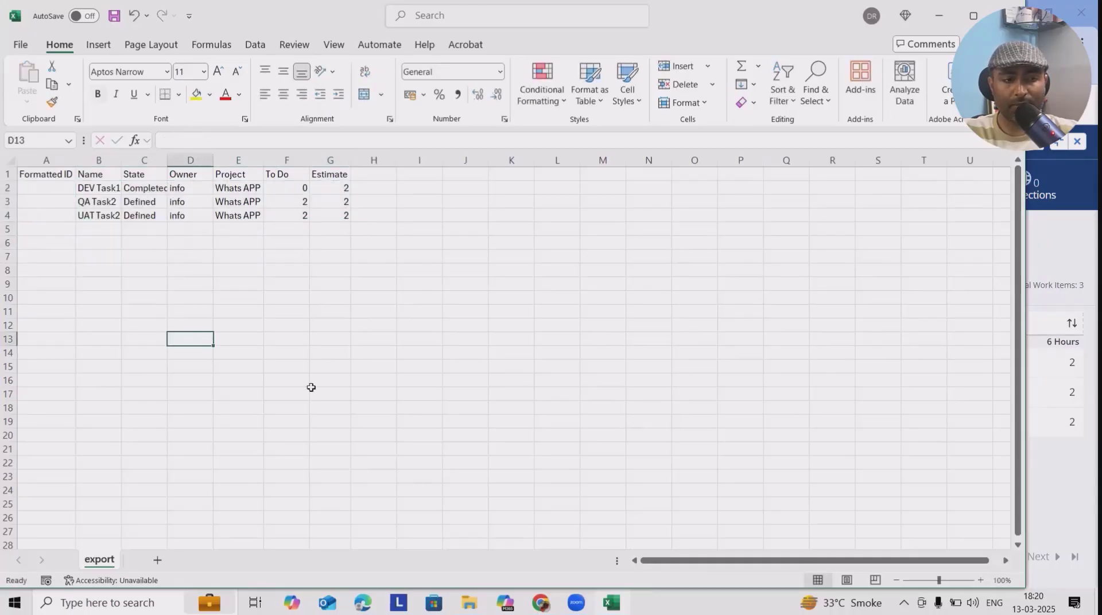
{"action": "key", "text": "ctrl+s"}
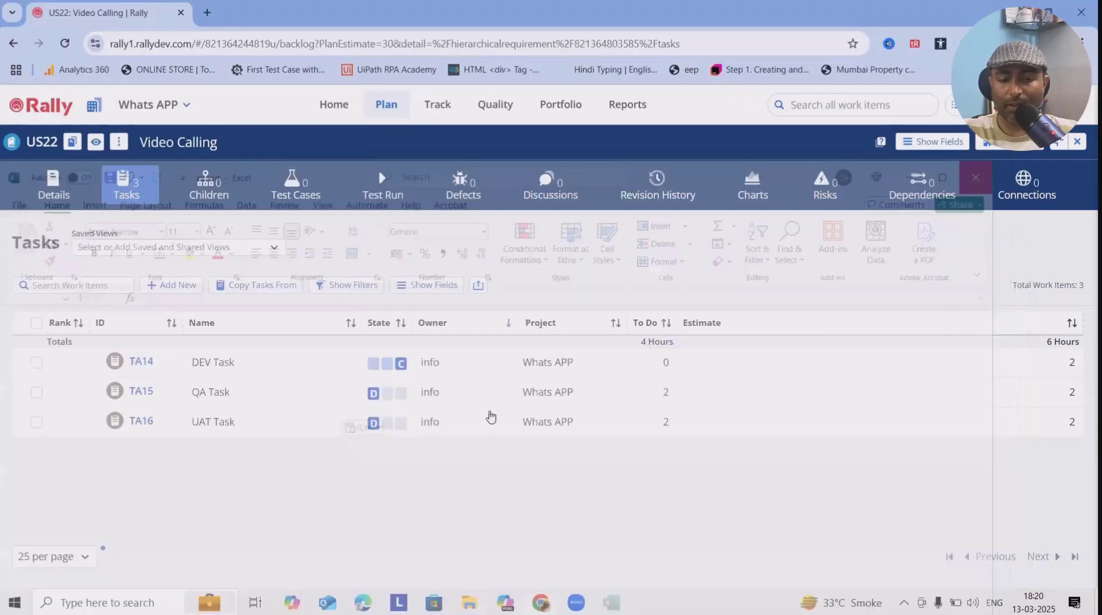
- Return to Rally, choose export.csv as the task import file, and download and open the task import template
{"action": "left_click", "coordinate": [479, 285]}
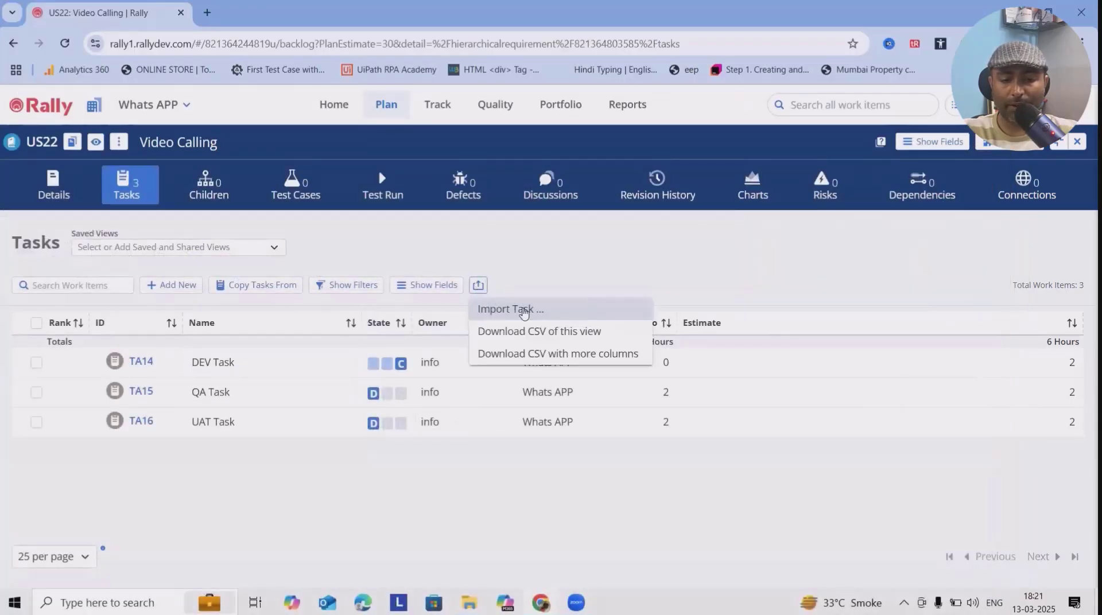
{"action": "left_click", "coordinate": [559, 310]}
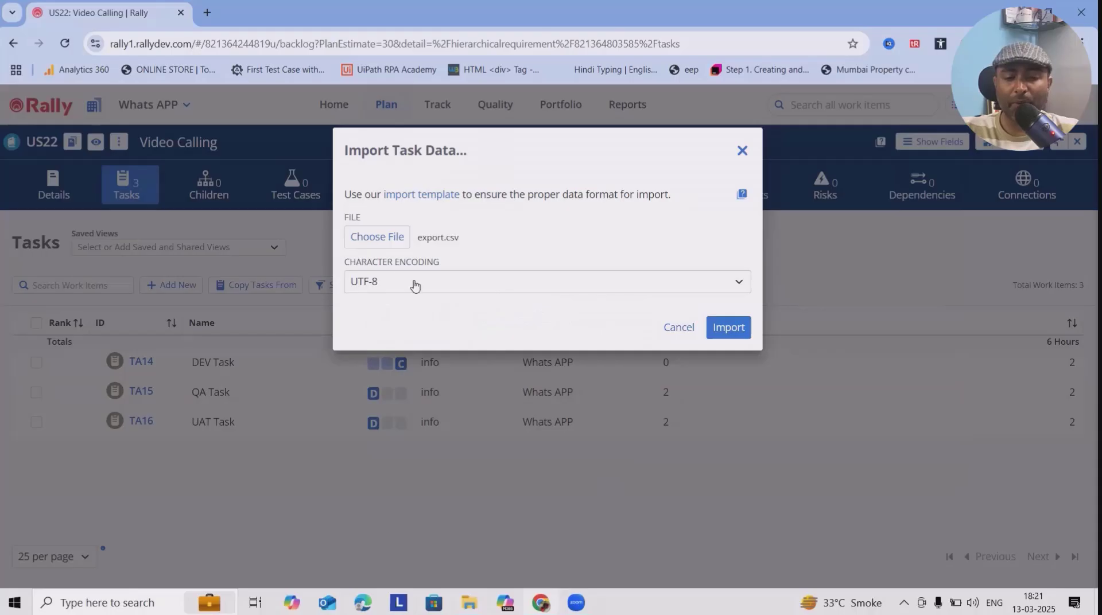
{"action": "left_click", "coordinate": [419, 195]}
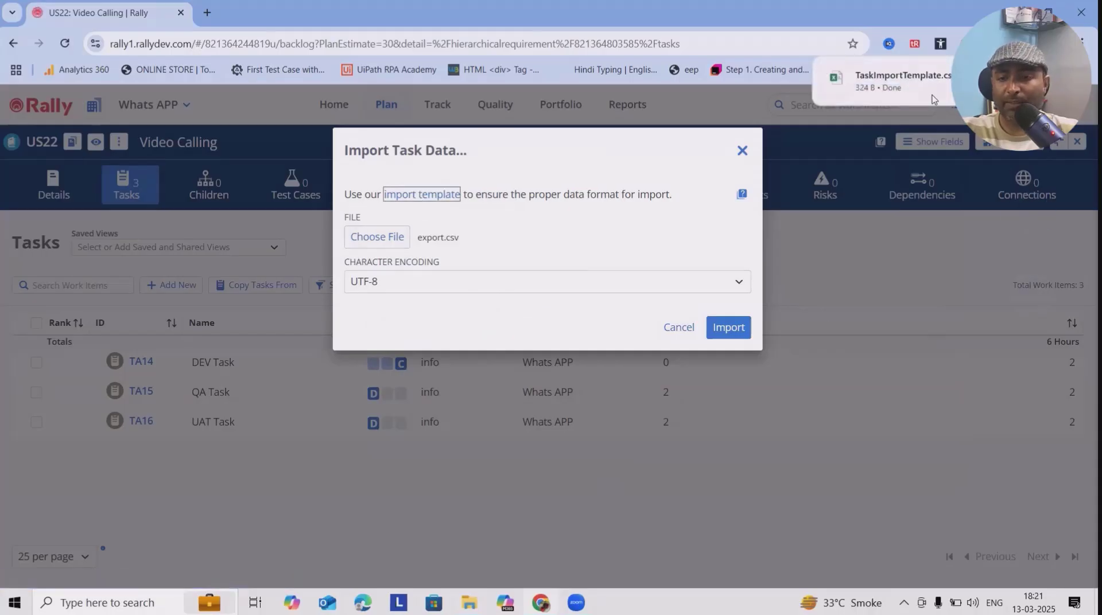
{"action": "left_click", "coordinate": [932, 98]}
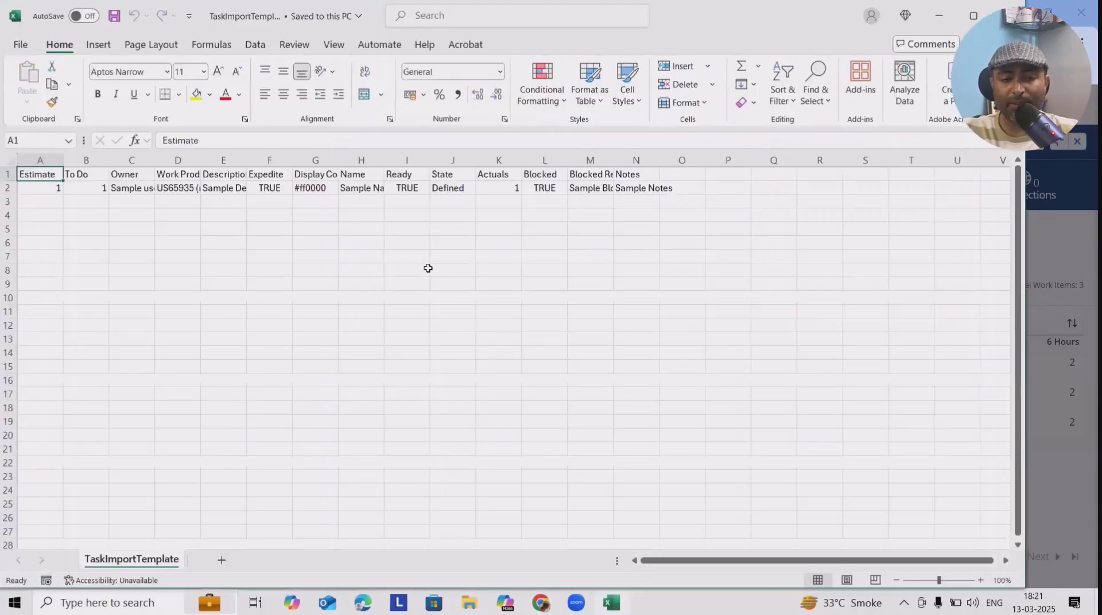
- Fit the Work Product and Description columns of the task import template to their contents
{"action": "left_click", "coordinate": [406, 256]}
{"action": "double_click", "coordinate": [203, 160]}
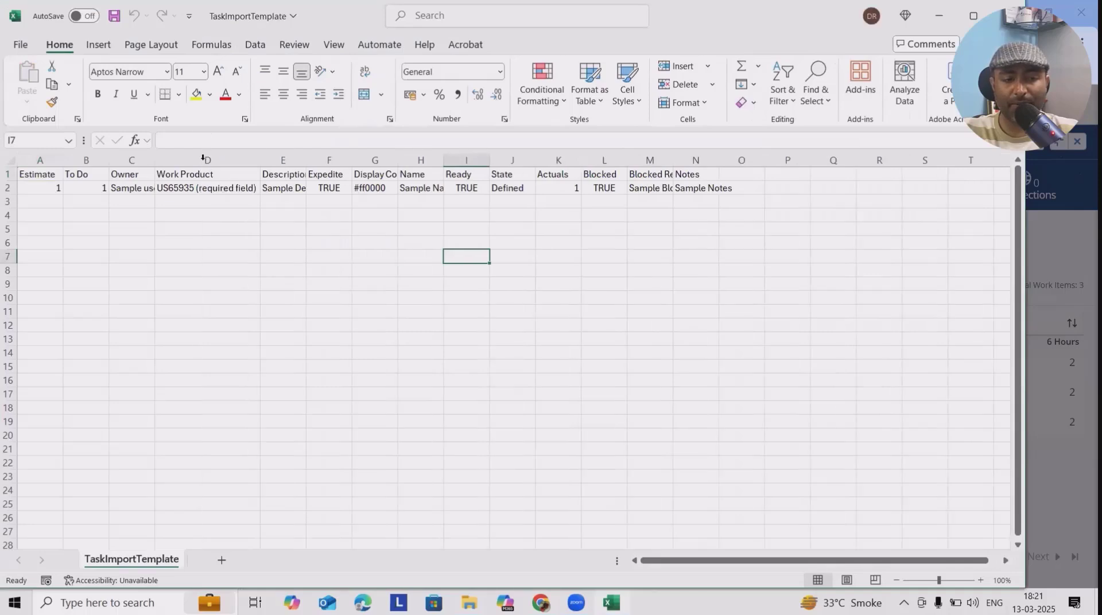
{"action": "left_click", "coordinate": [320, 160]}
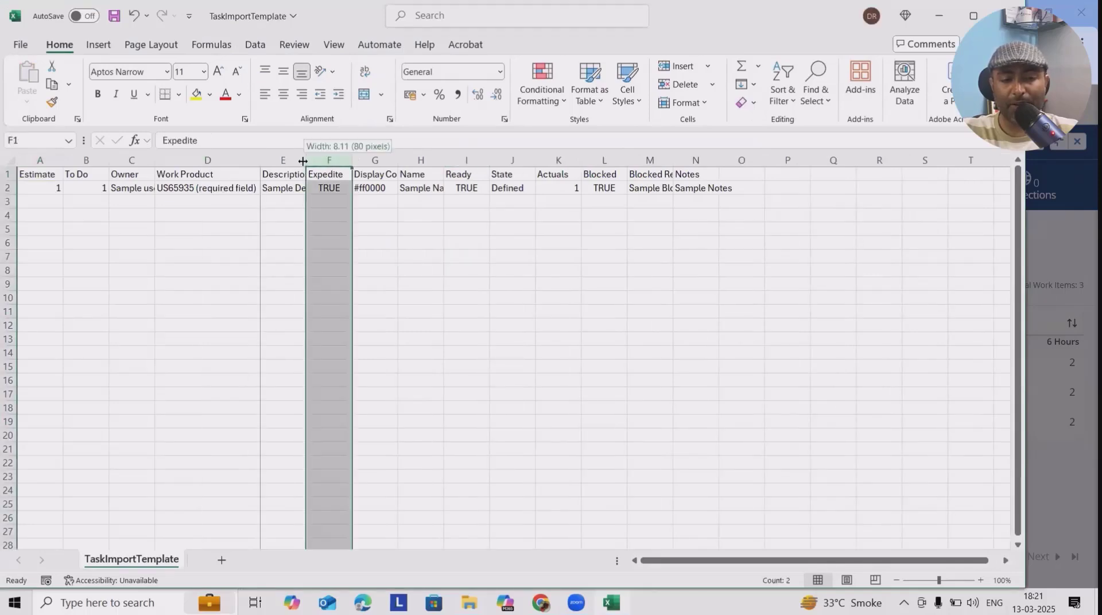
{"action": "double_click", "coordinate": [306, 160]}
{"action": "left_click", "coordinate": [430, 272]}
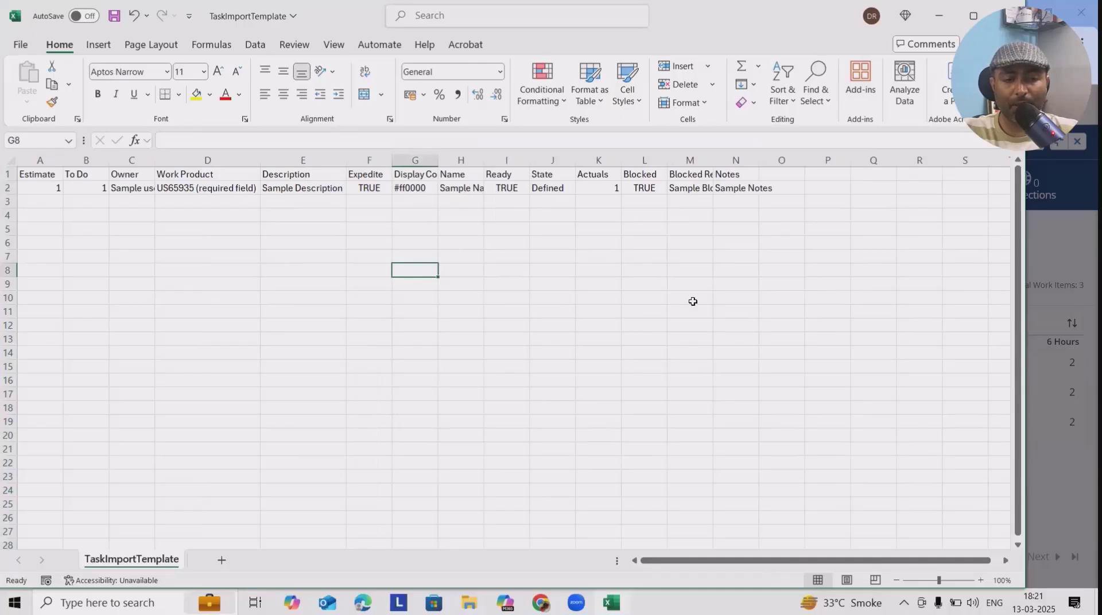
{"action": "left_click", "coordinate": [465, 240]}
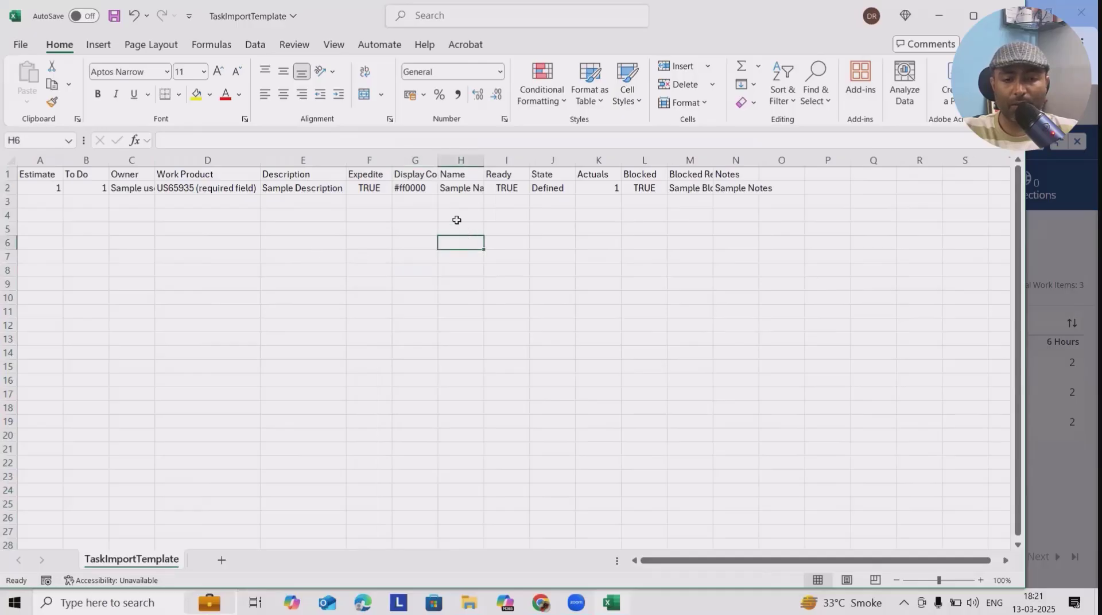
- Fit the Display Color and Name columns of the task import template to their contents
{"action": "left_click", "coordinate": [494, 160]}
{"action": "double_click", "coordinate": [438, 160]}
{"action": "double_click", "coordinate": [496, 160]}
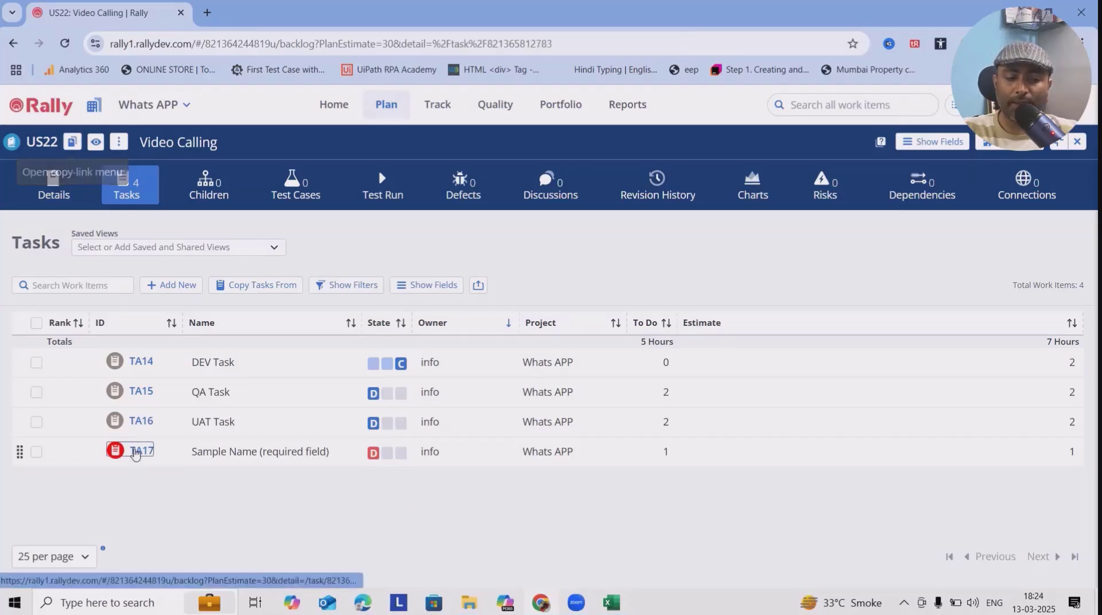
- Open the imported task TA17 in Rally, remove its Blocked status and save it
{"action": "left_click", "coordinate": [141, 451]}
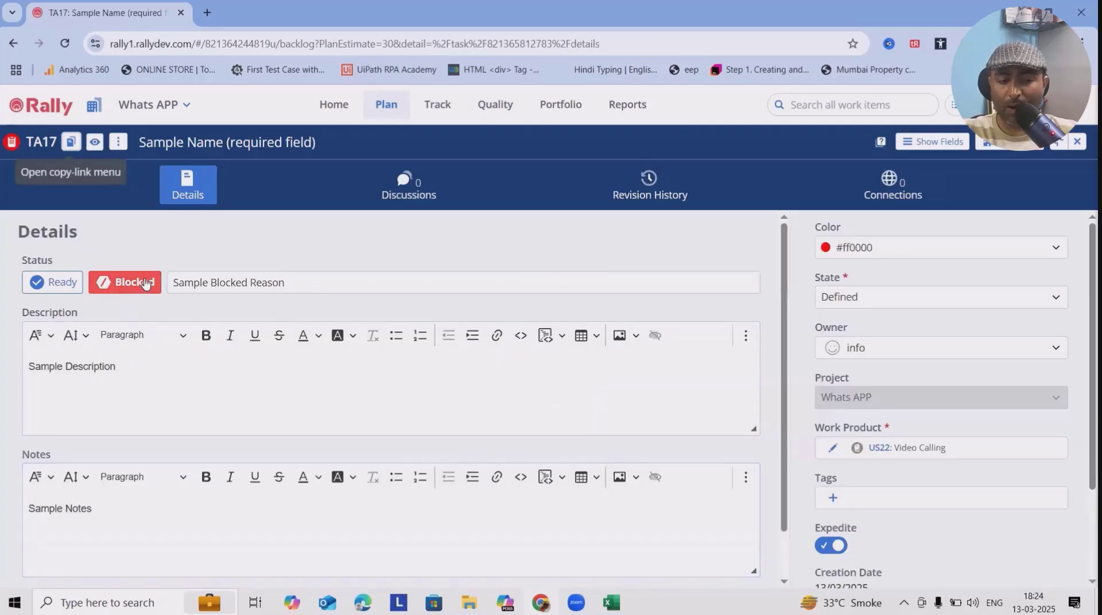
{"action": "left_click", "coordinate": [128, 284]}
{"action": "left_click", "coordinate": [654, 572]}
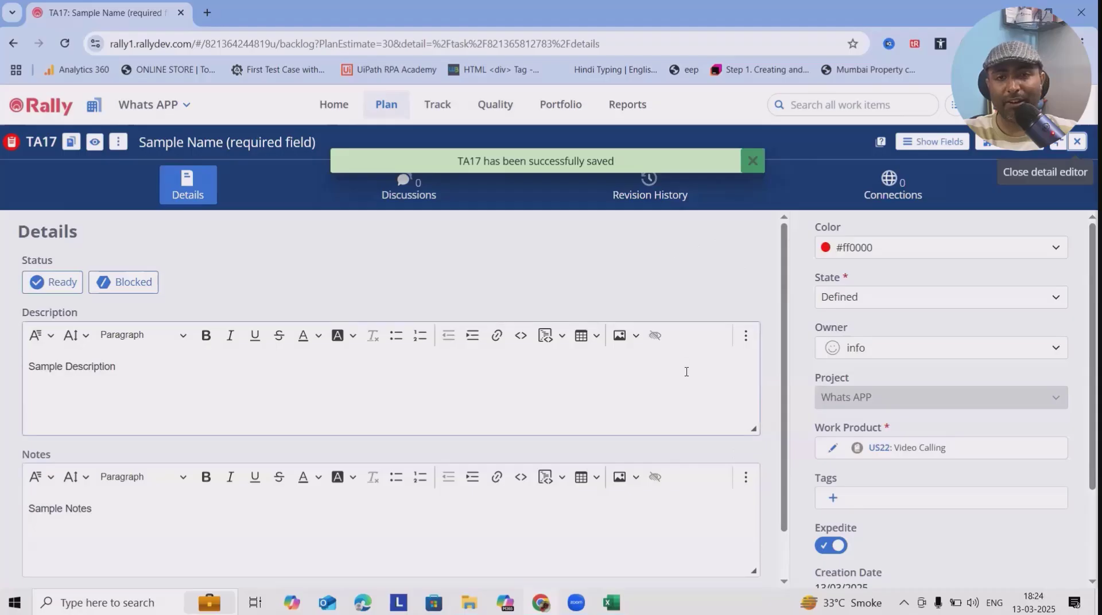
{"action": "scroll", "coordinate": [1067, 346], "scroll_direction": "down", "scroll_amount": 2}
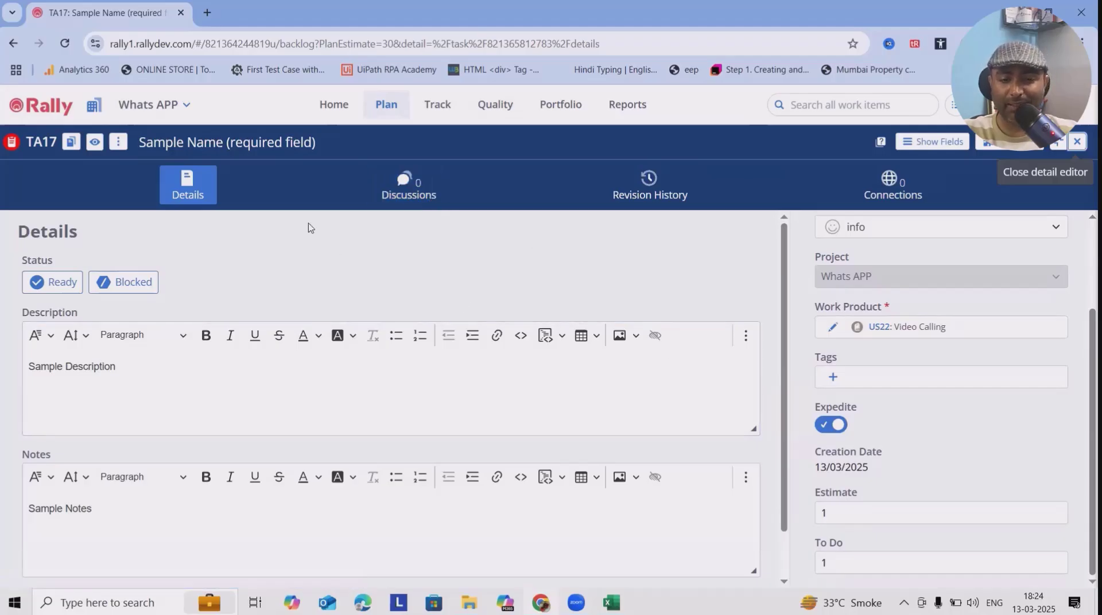
- Post the comment "This is not a defect" in the discussion of task TA17
{"action": "left_click", "coordinate": [409, 185]}
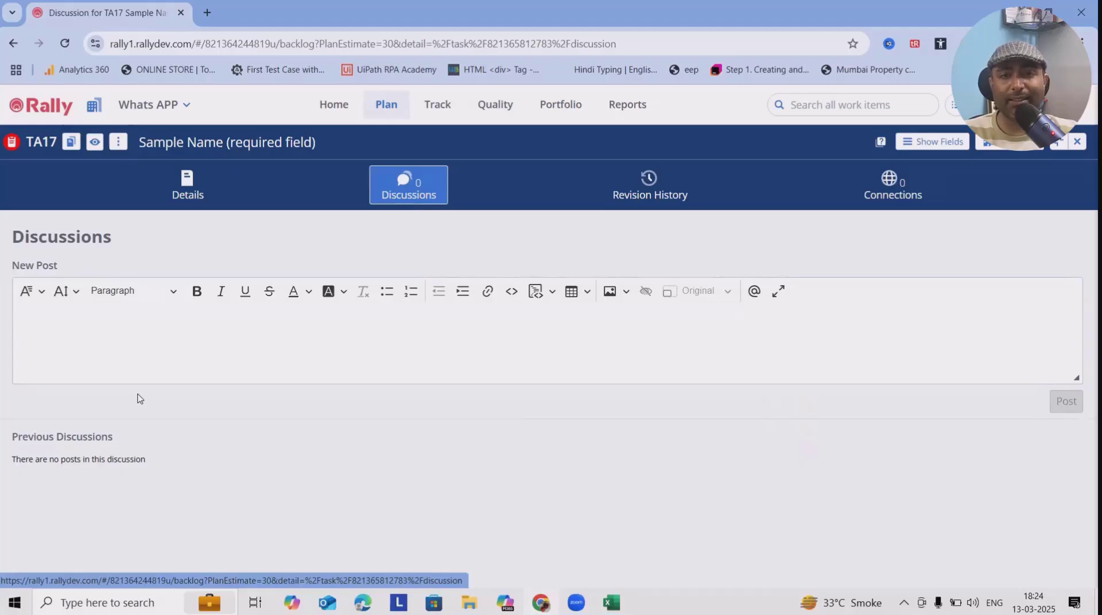
{"action": "left_click", "coordinate": [90, 338]}
{"action": "type", "text": "This is not a defect"}
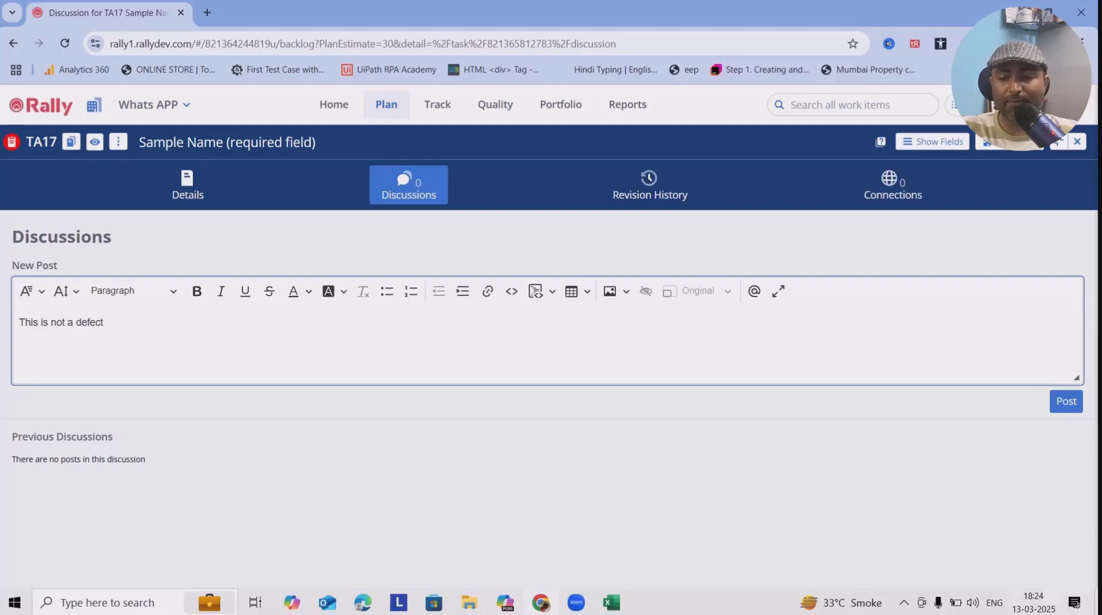
{"action": "left_click", "coordinate": [1068, 403]}
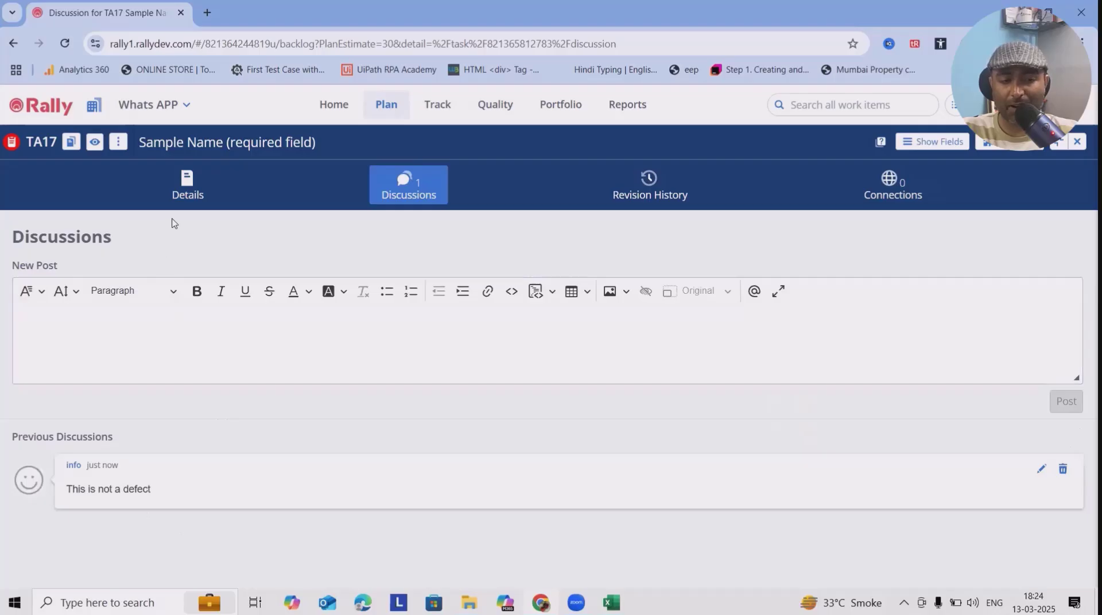
- Review the task's details, discussion, revision history and connections
{"action": "left_click", "coordinate": [184, 189]}
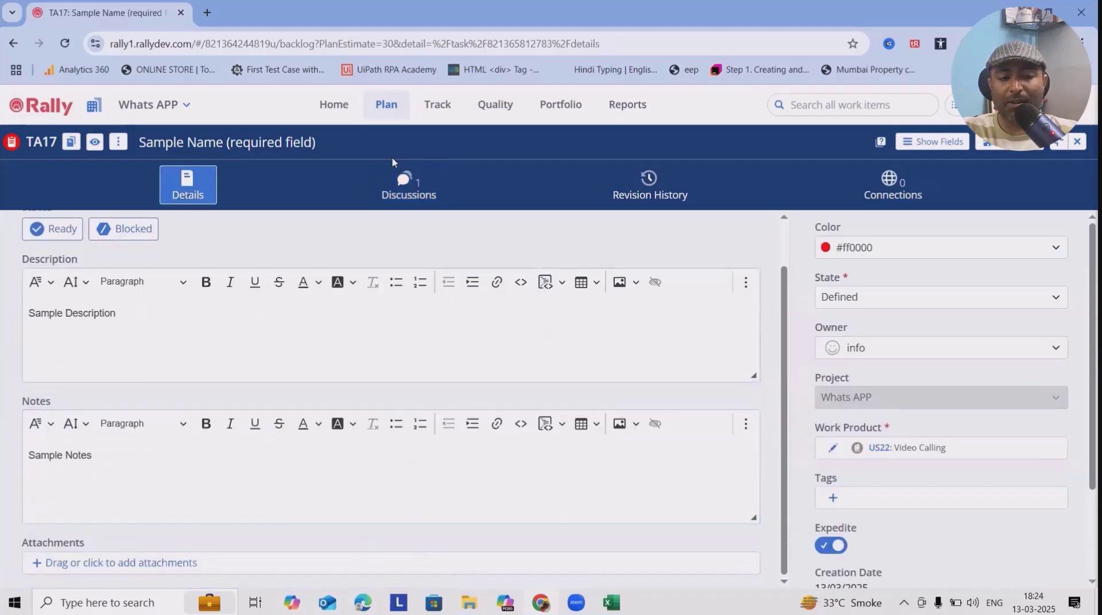
{"action": "left_click", "coordinate": [405, 182]}
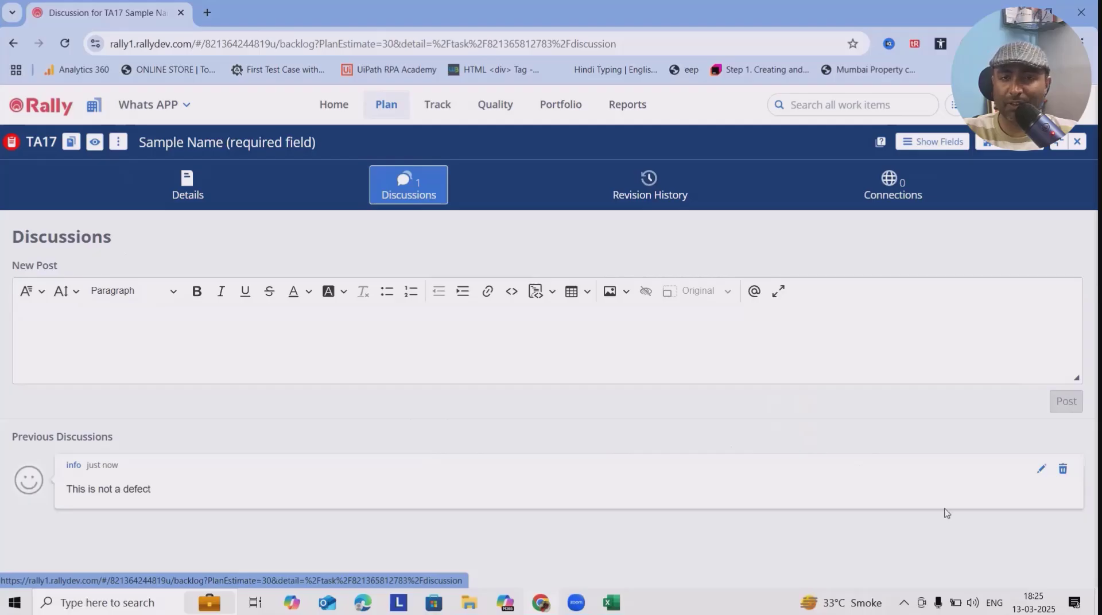
{"action": "left_click", "coordinate": [649, 185]}
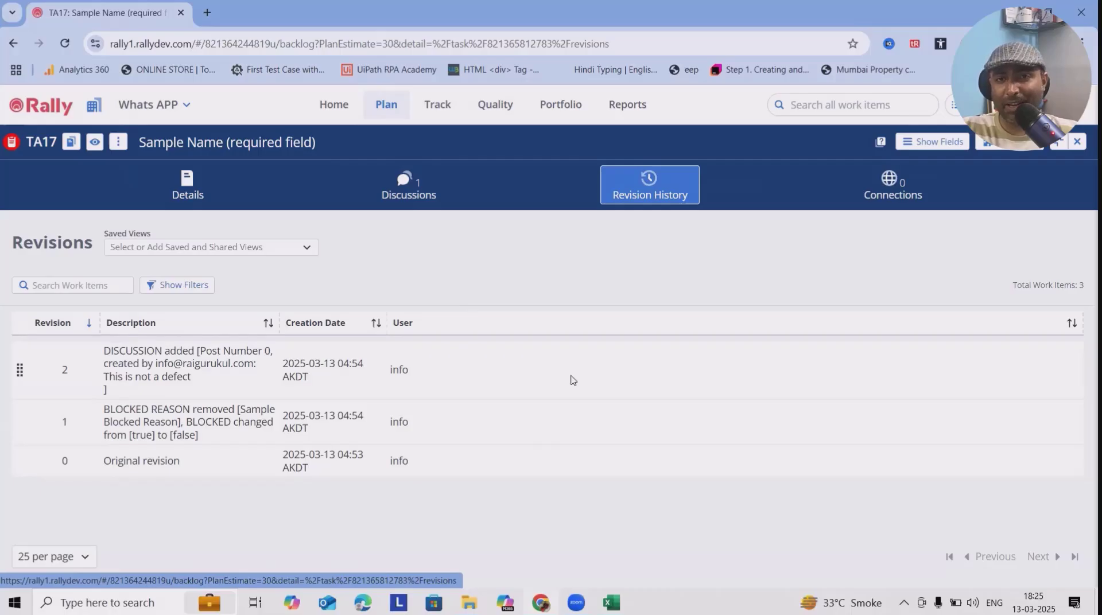
{"action": "left_click", "coordinate": [872, 202]}
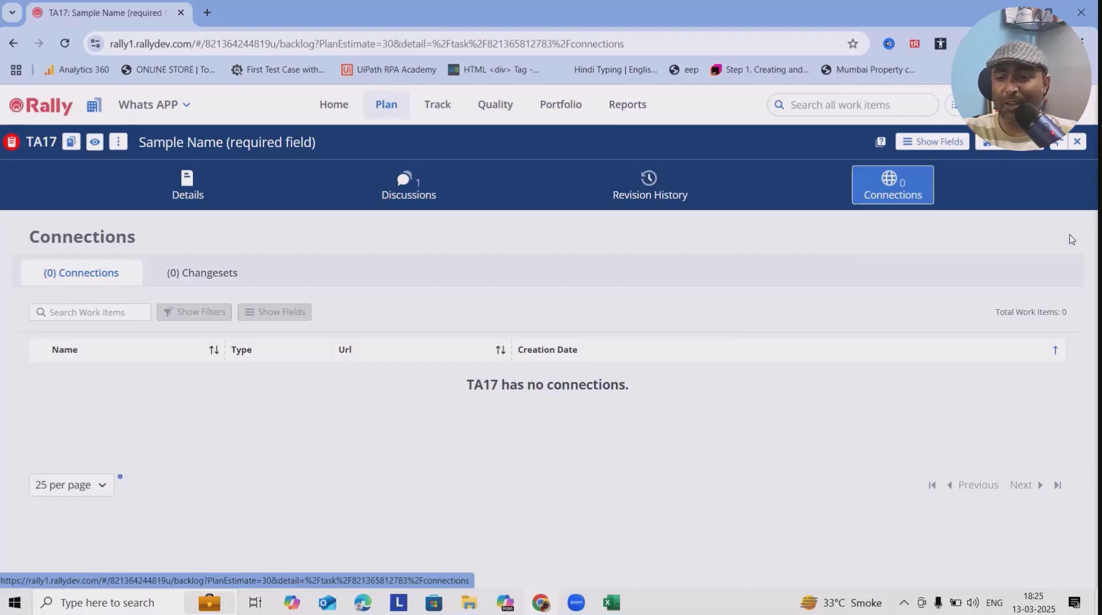
- Look through the list of fields that can be shown for task TA17 and dismiss it without changes
{"action": "left_click", "coordinate": [931, 141]}
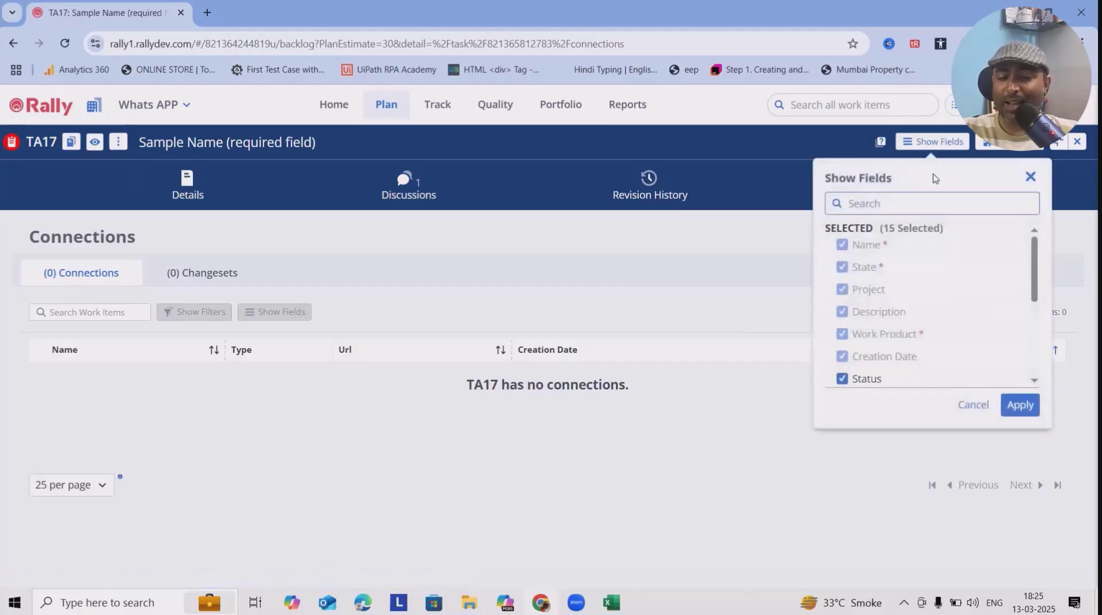
{"action": "scroll", "coordinate": [932, 261], "scroll_direction": "down", "scroll_amount": 1}
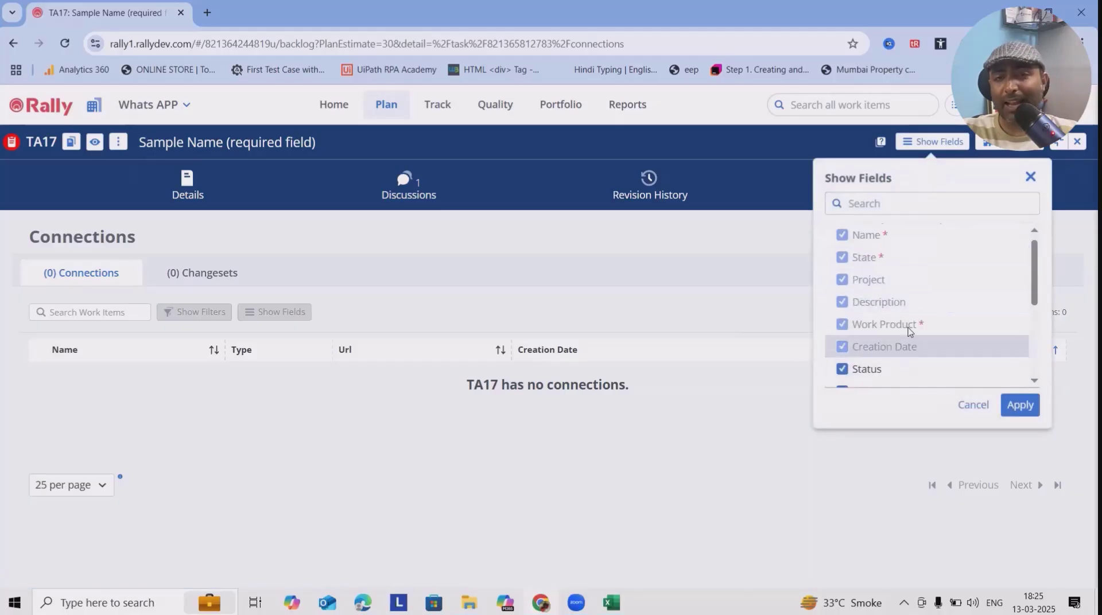
{"action": "scroll", "coordinate": [909, 331], "scroll_direction": "down", "scroll_amount": 3}
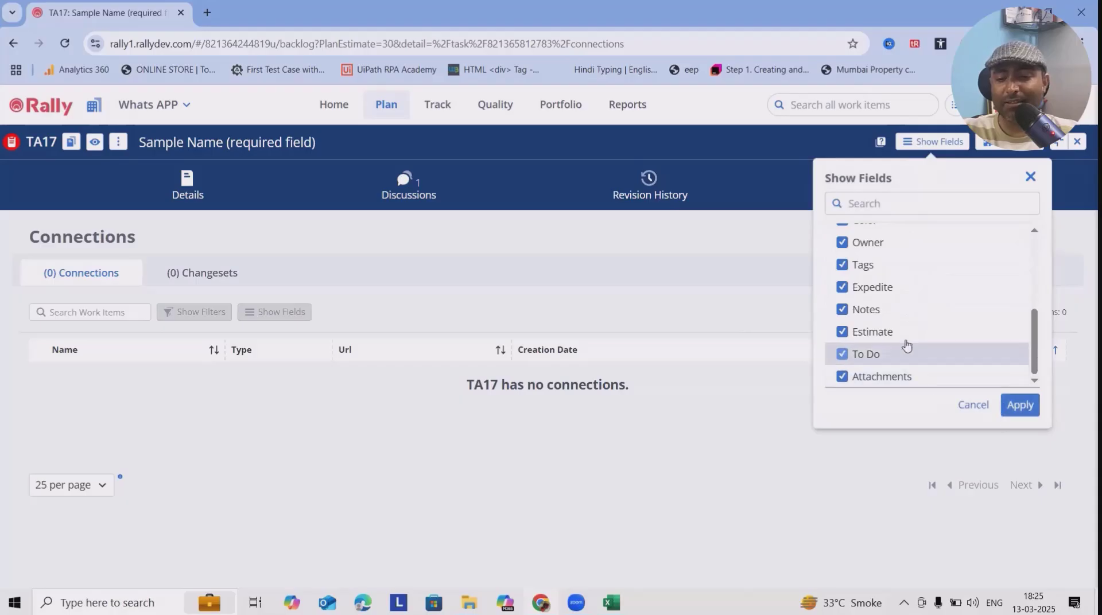
{"action": "scroll", "coordinate": [912, 345], "scroll_direction": "up", "scroll_amount": 4}
{"action": "scroll", "coordinate": [917, 355], "scroll_direction": "down", "scroll_amount": 1}
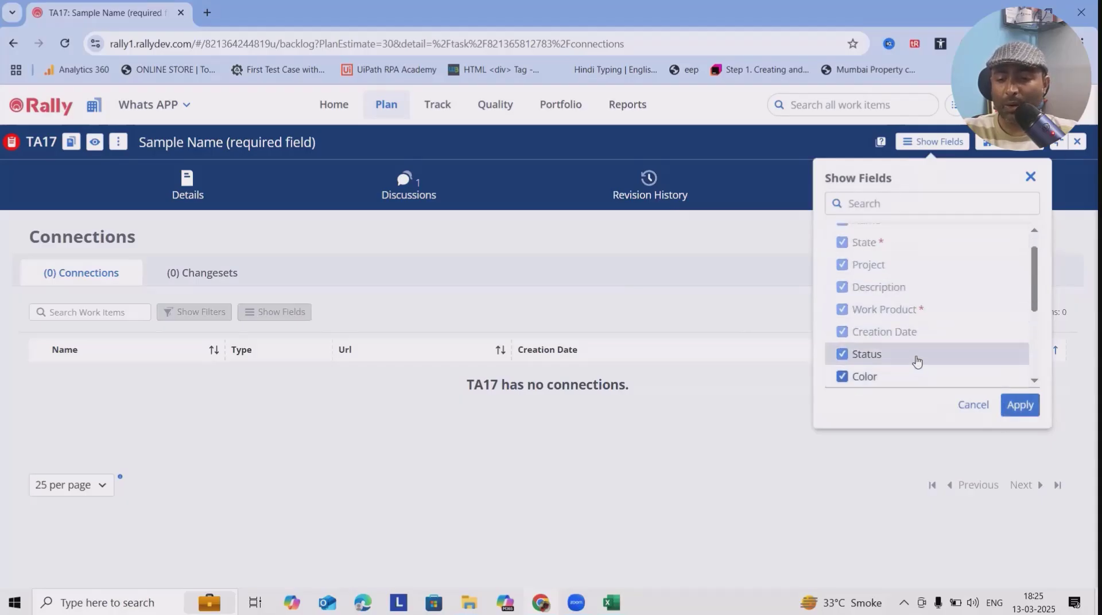
{"action": "scroll", "coordinate": [917, 360], "scroll_direction": "up", "scroll_amount": 1}
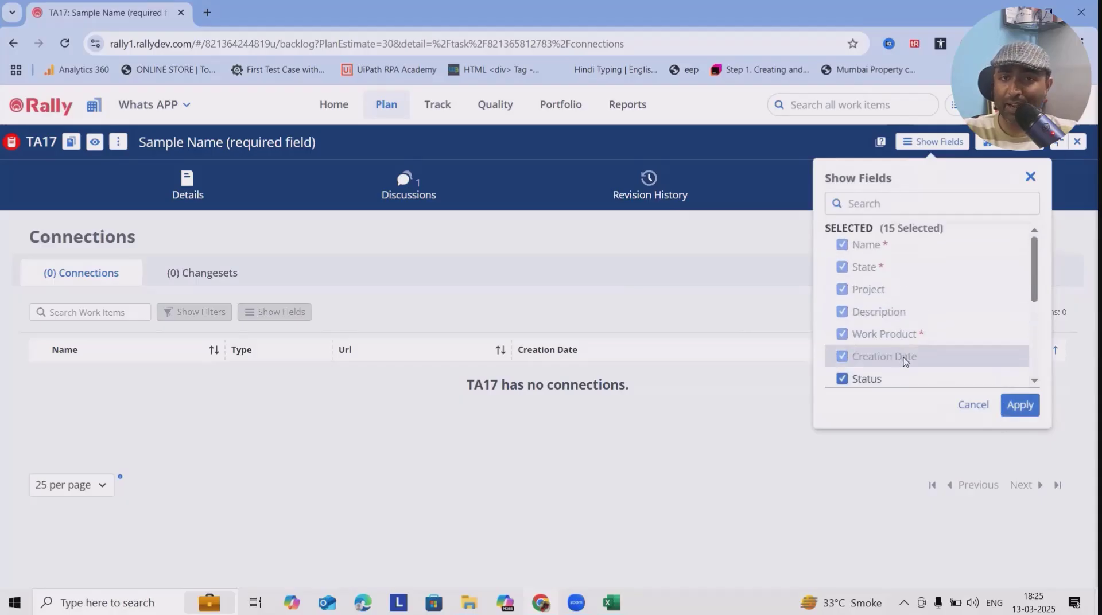
{"action": "scroll", "coordinate": [974, 322], "scroll_direction": "down", "scroll_amount": 1}
{"action": "left_click", "coordinate": [979, 408]}
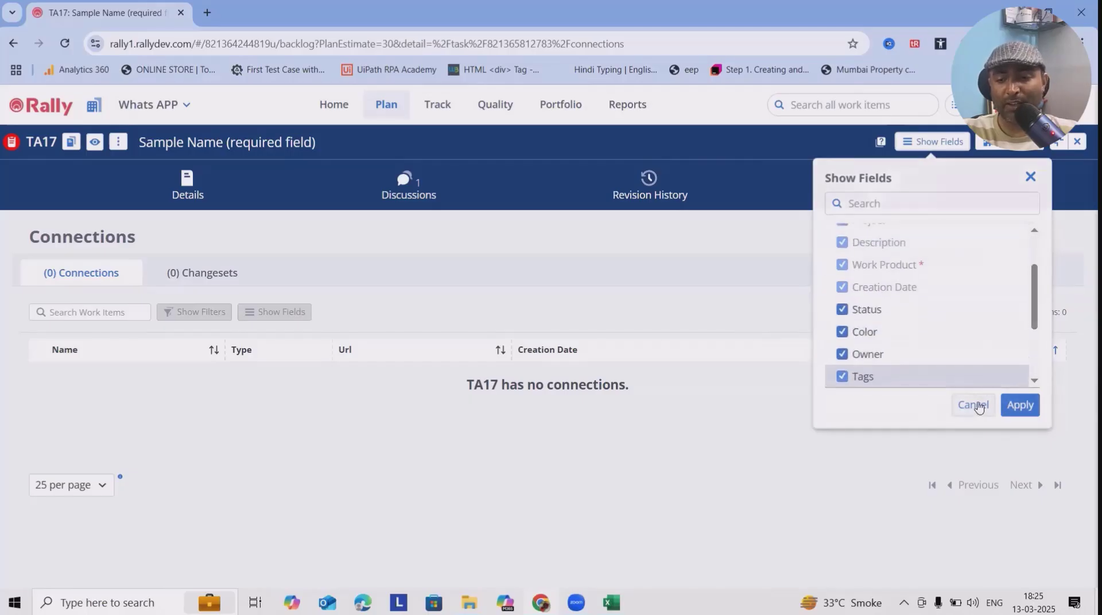
- Preview the fields of a new work item template based on TA17 and close the template dialog
{"action": "left_click", "coordinate": [1018, 153]}
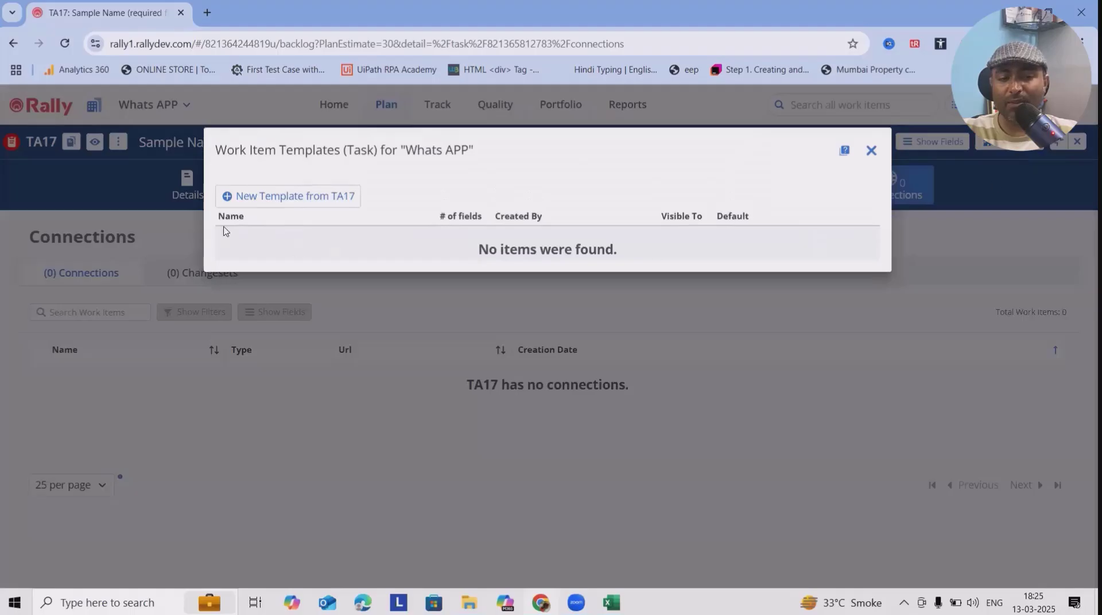
{"action": "left_click", "coordinate": [331, 199]}
{"action": "scroll", "coordinate": [450, 391], "scroll_direction": "down", "scroll_amount": 3}
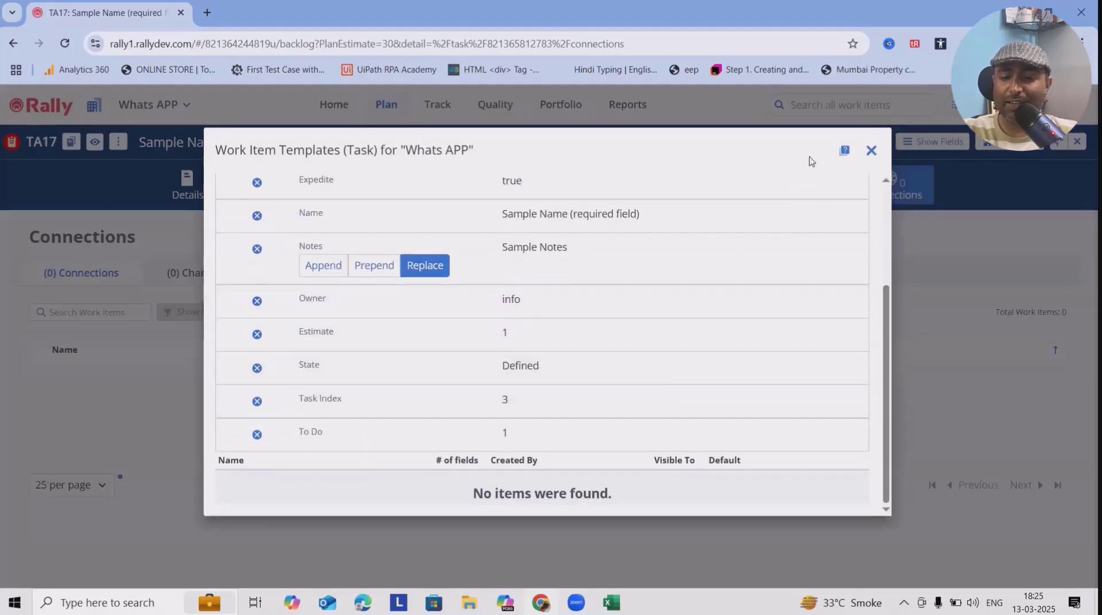
{"action": "left_click", "coordinate": [871, 151]}
- Return to the Video Calling story and view the form for adding a child user story
{"action": "left_click", "coordinate": [1078, 143]}
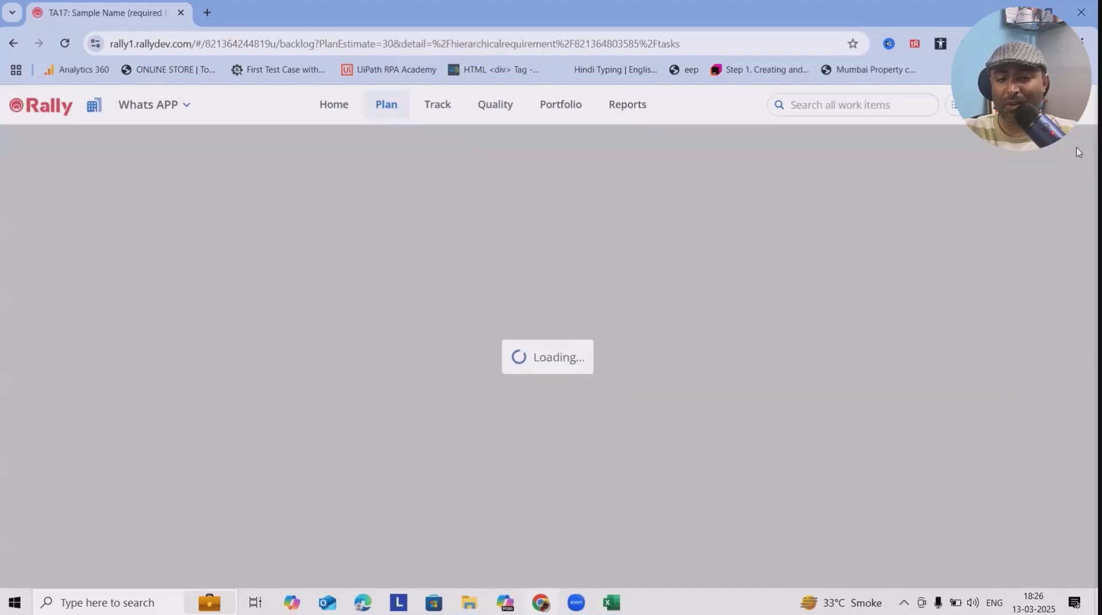
{"action": "left_click", "coordinate": [209, 185]}
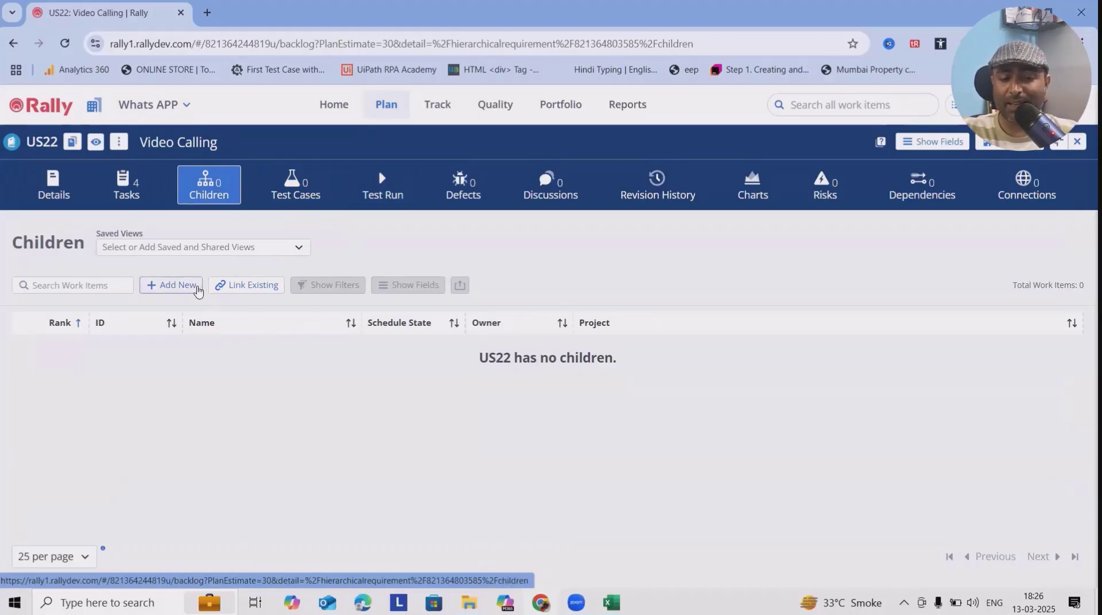
{"action": "left_click", "coordinate": [174, 285]}
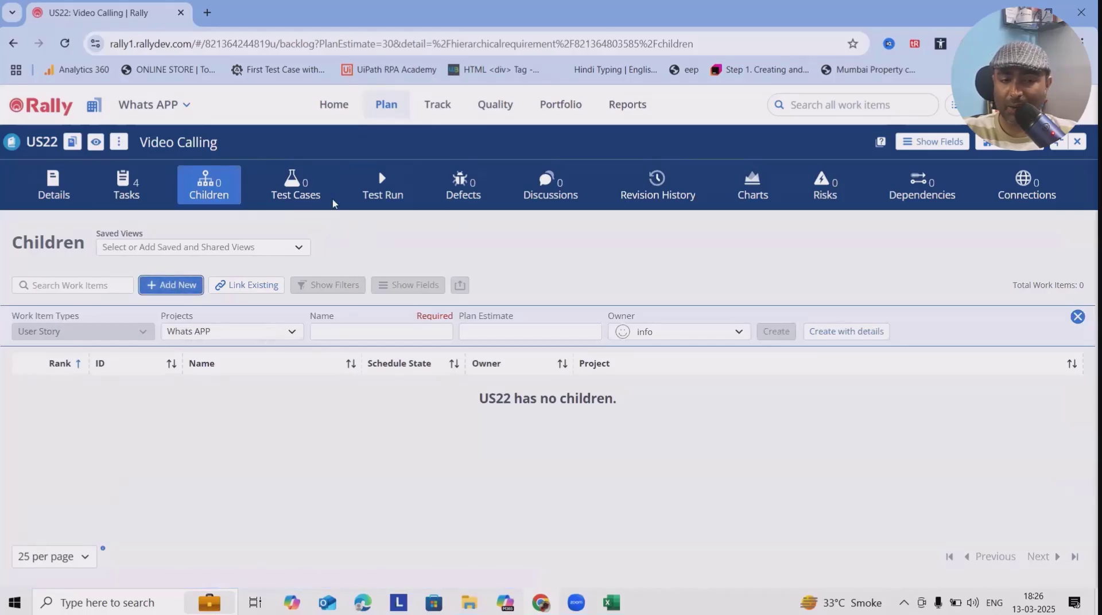
- Create a test case named "Verify the video call quality" for the Video Calling story, with type Functional and method Manual
{"action": "left_click", "coordinate": [294, 186]}
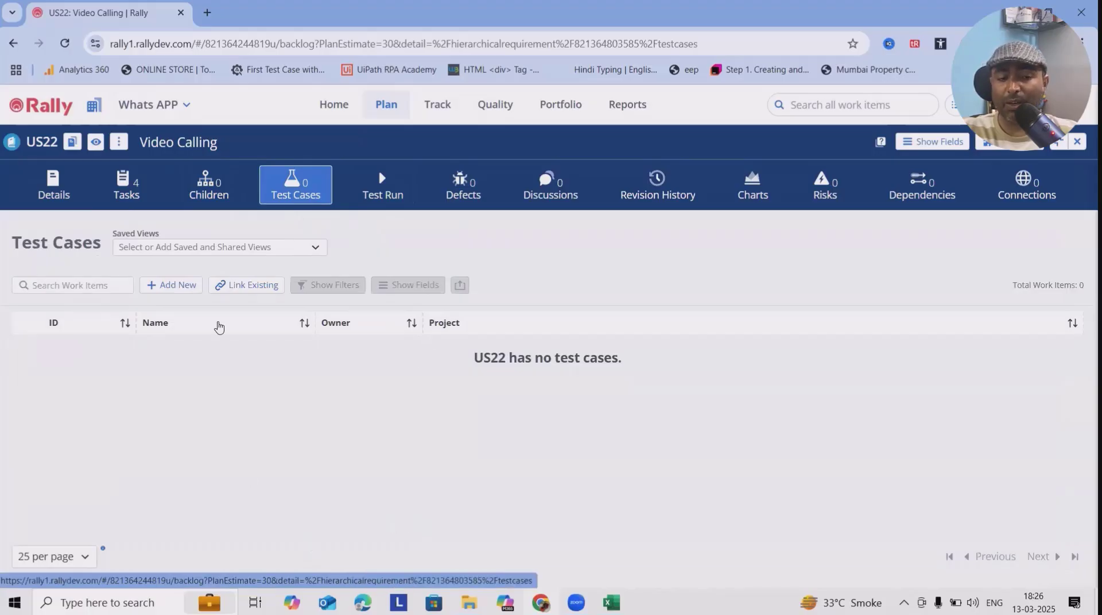
{"action": "left_click", "coordinate": [172, 285]}
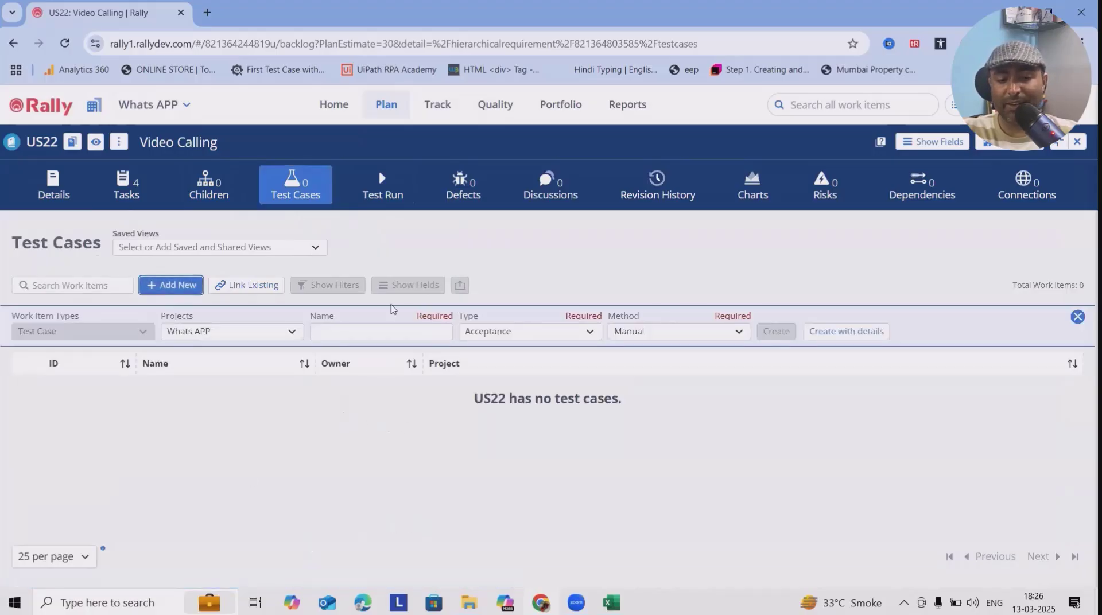
{"action": "left_click", "coordinate": [565, 336]}
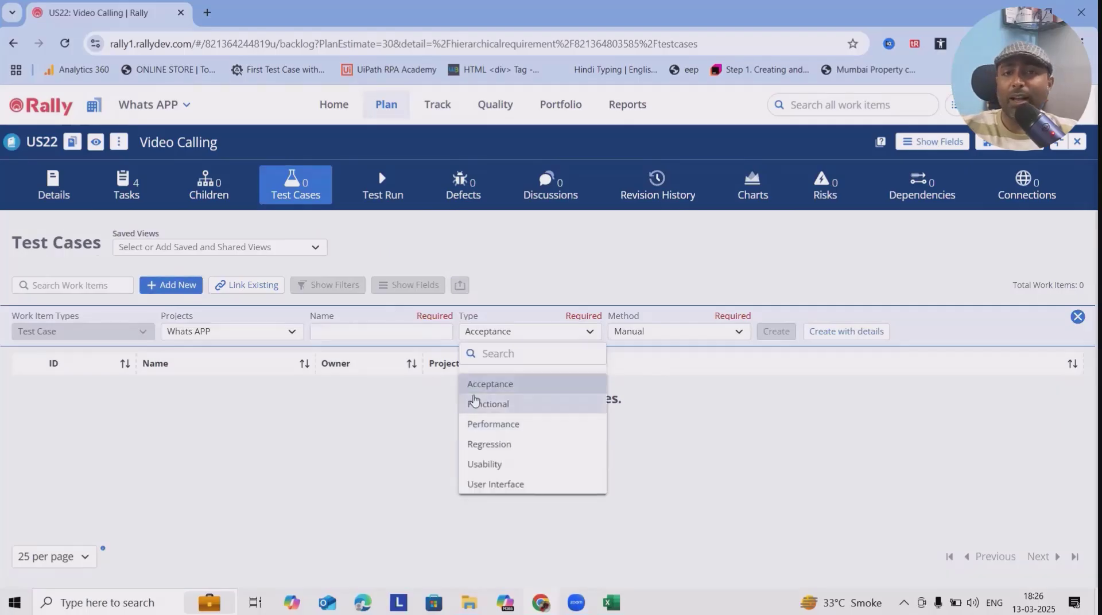
{"action": "left_click", "coordinate": [376, 333]}
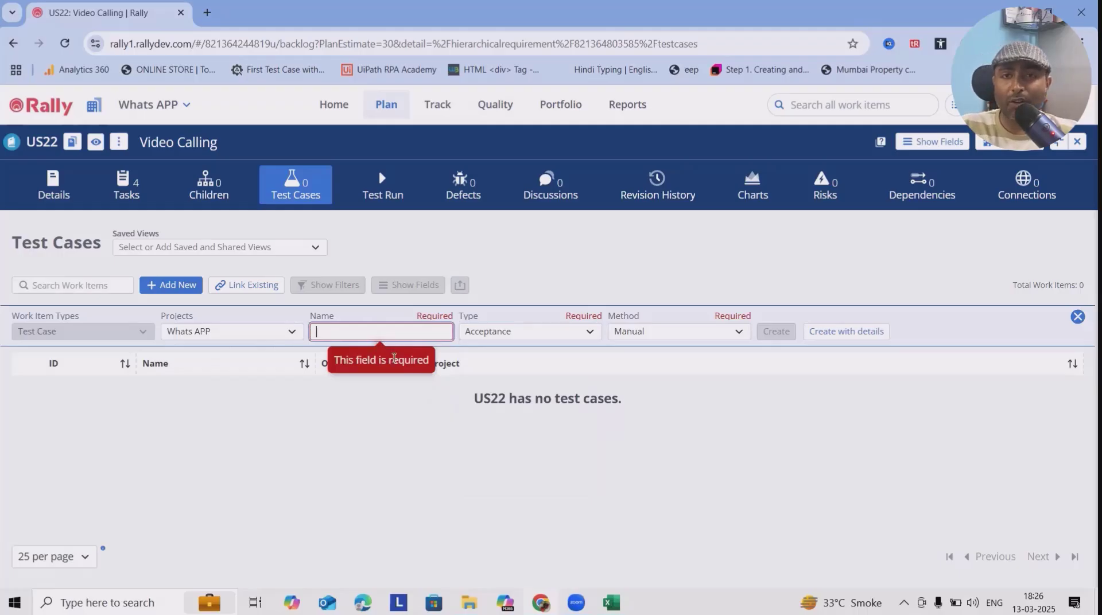
{"action": "type", "text": "Verify the video call quality"}
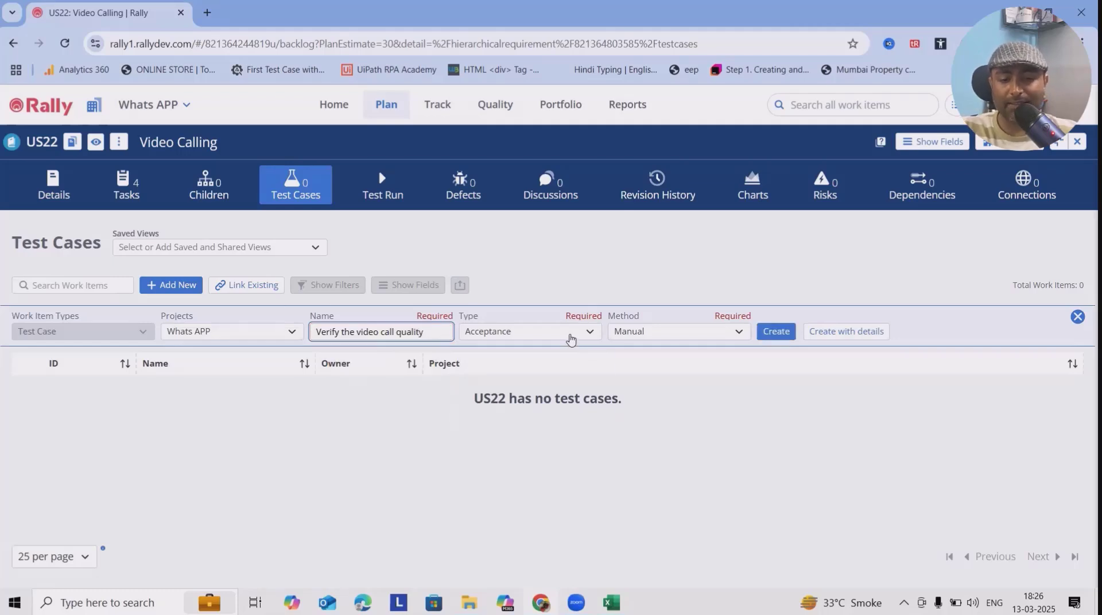
{"action": "left_click", "coordinate": [488, 331]}
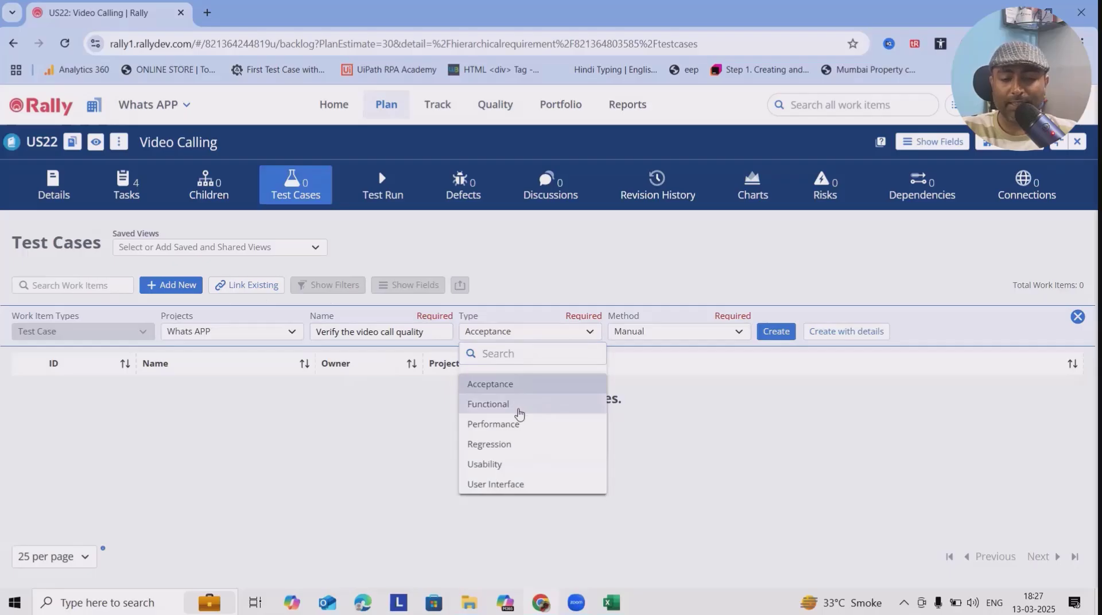
{"action": "left_click", "coordinate": [519, 407]}
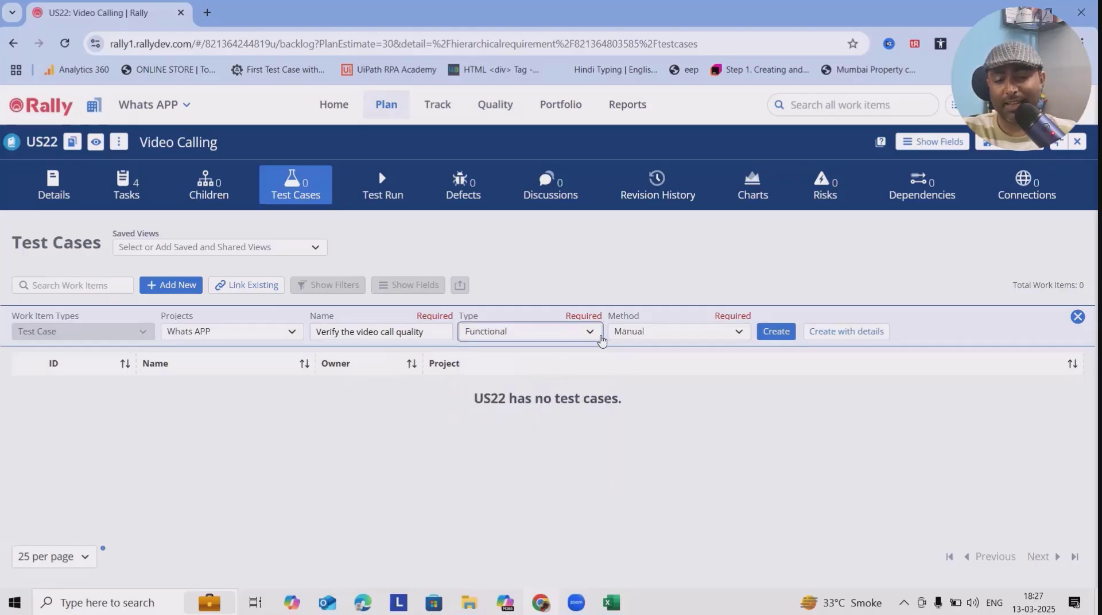
{"action": "left_click", "coordinate": [591, 333]}
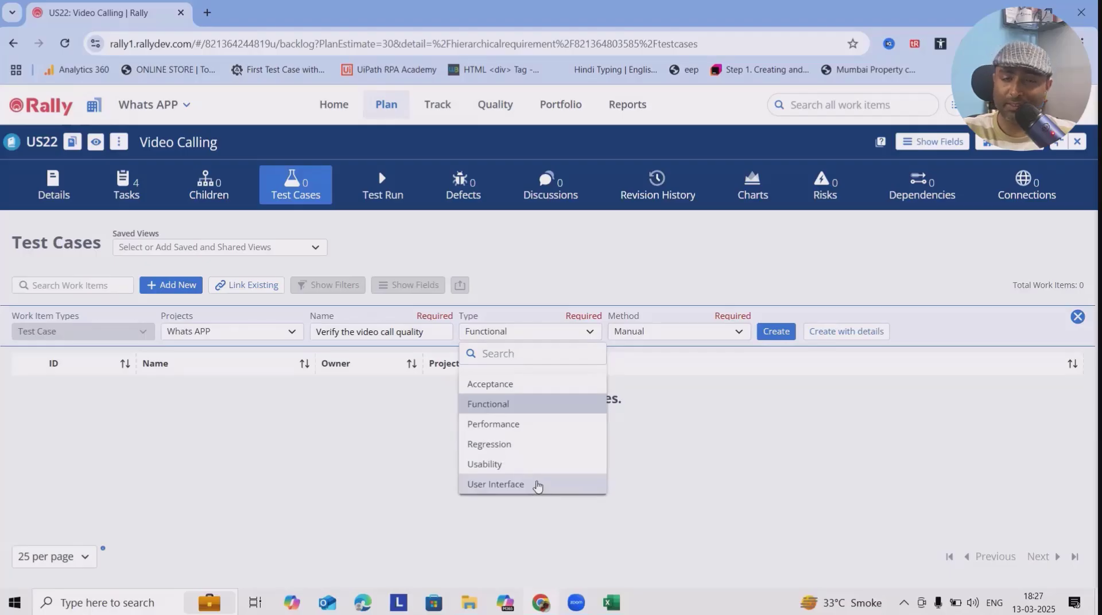
{"action": "left_click", "coordinate": [763, 446]}
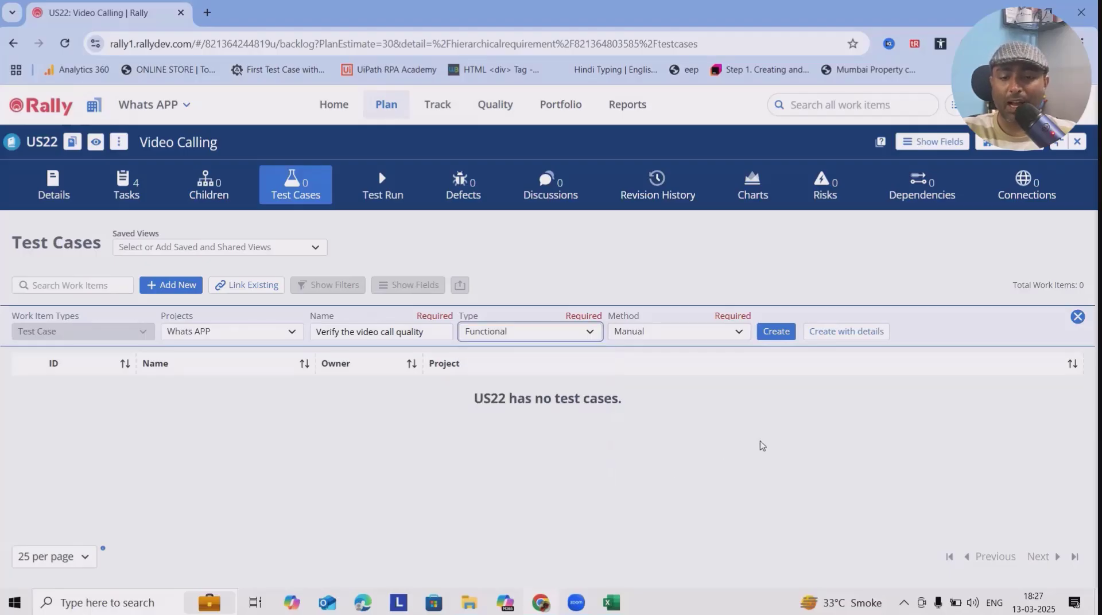
{"action": "left_click", "coordinate": [777, 332]}
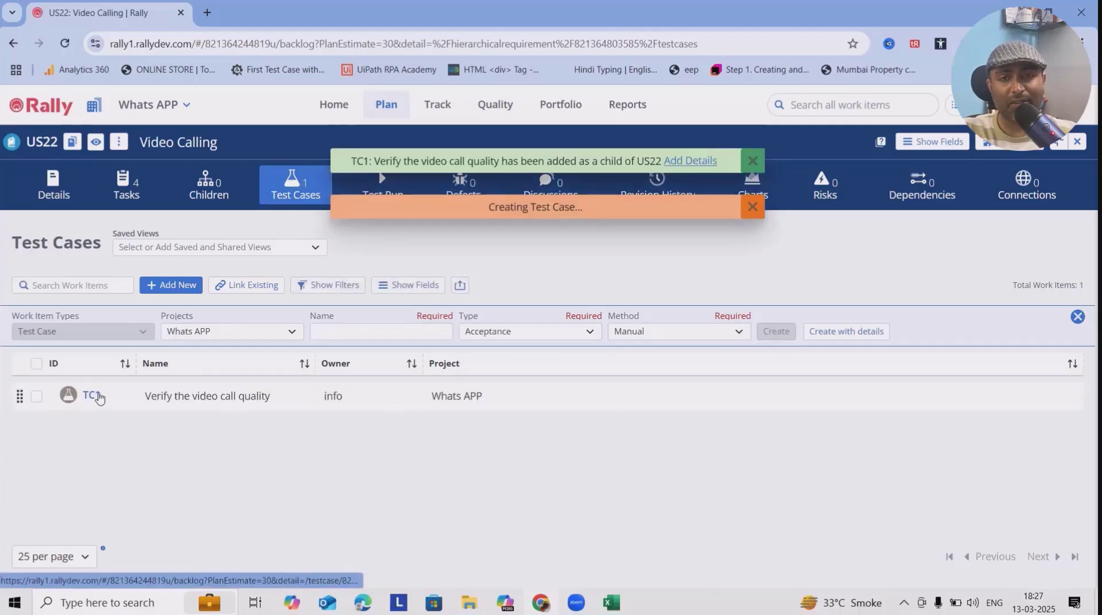
{"action": "mouse_move", "coordinate": [99, 399]}
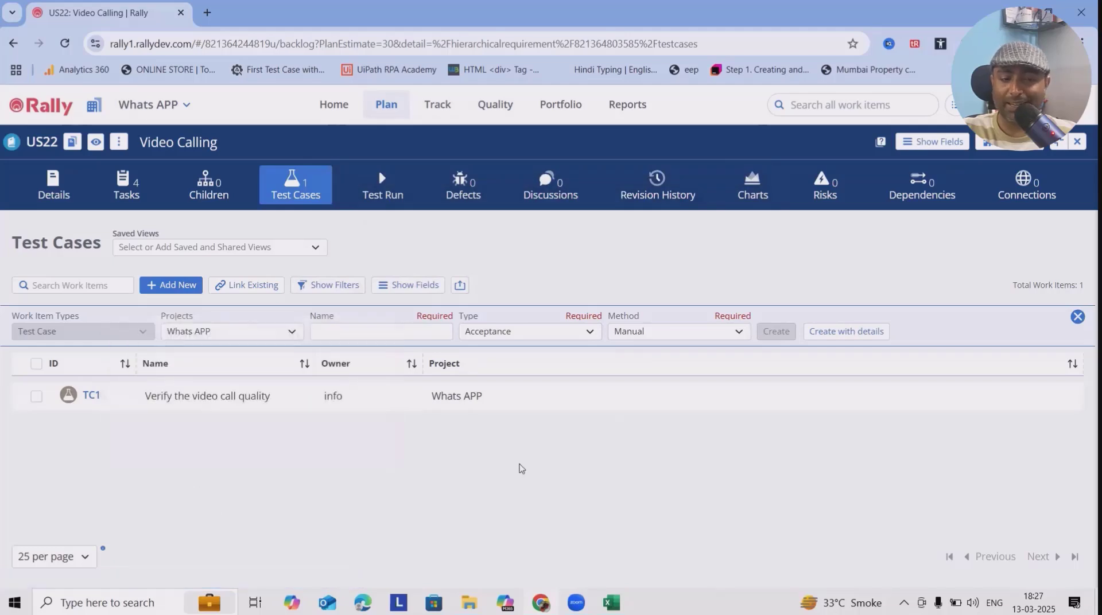
- Start a new defect for the "Verify the video call quality" test case from the Video Calling story's test run
{"action": "left_click", "coordinate": [382, 185]}
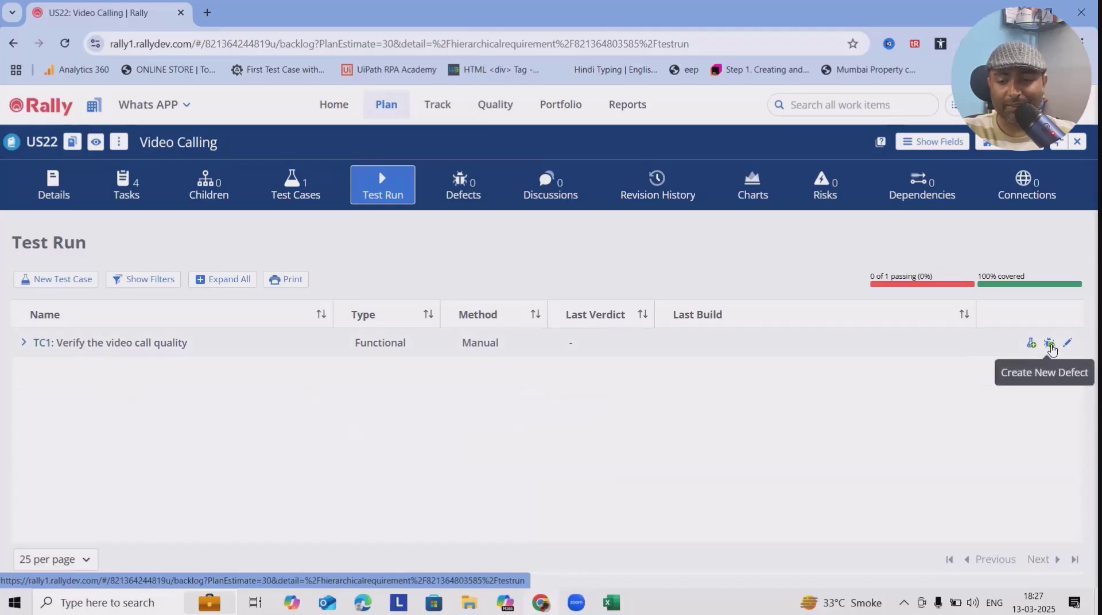
{"action": "left_click", "coordinate": [1050, 344]}
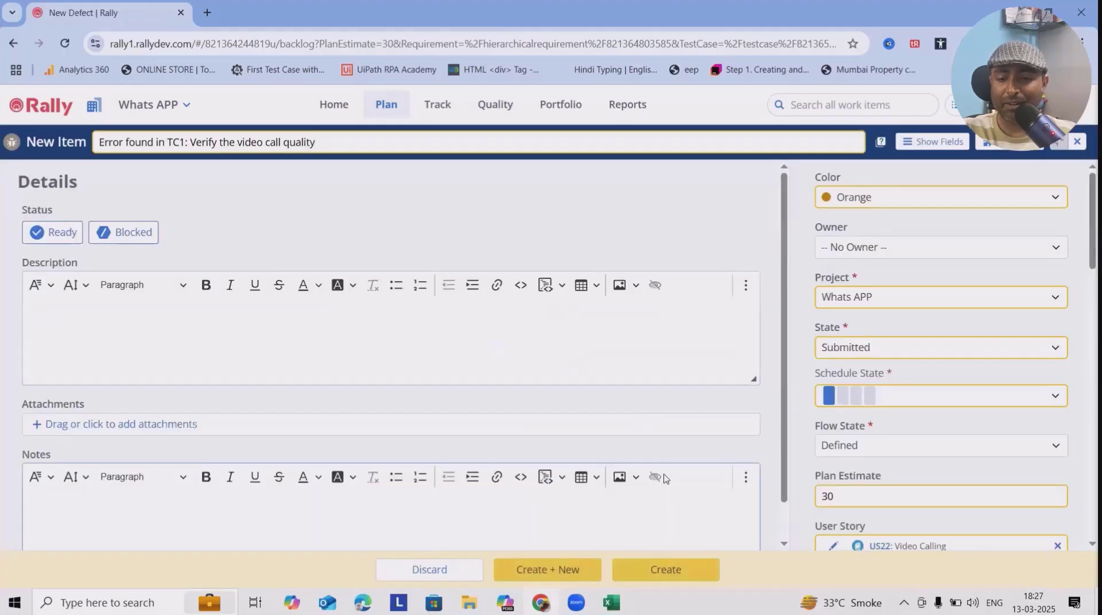
{"action": "scroll", "coordinate": [189, 415], "scroll_direction": "down", "scroll_amount": 2}
{"action": "scroll", "coordinate": [193, 413], "scroll_direction": "up", "scroll_amount": 2}
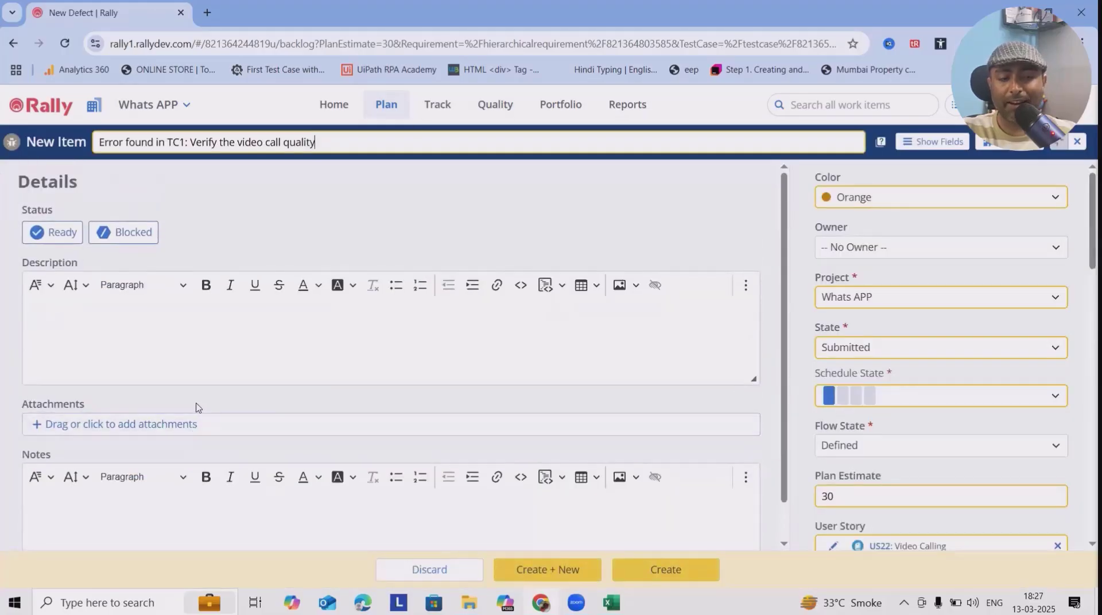
- Begin the defect's description with the headings "Precondition:" and "Steps to Replicate:" on separate lines
{"action": "left_click", "coordinate": [98, 329]}
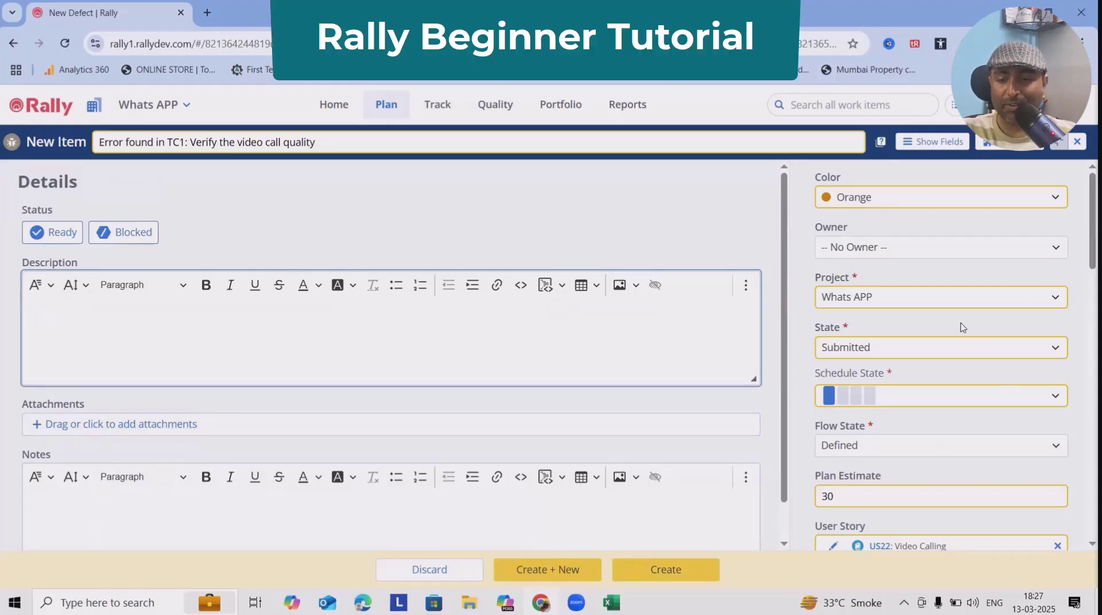
{"action": "scroll", "coordinate": [907, 426], "scroll_direction": "down", "scroll_amount": 6}
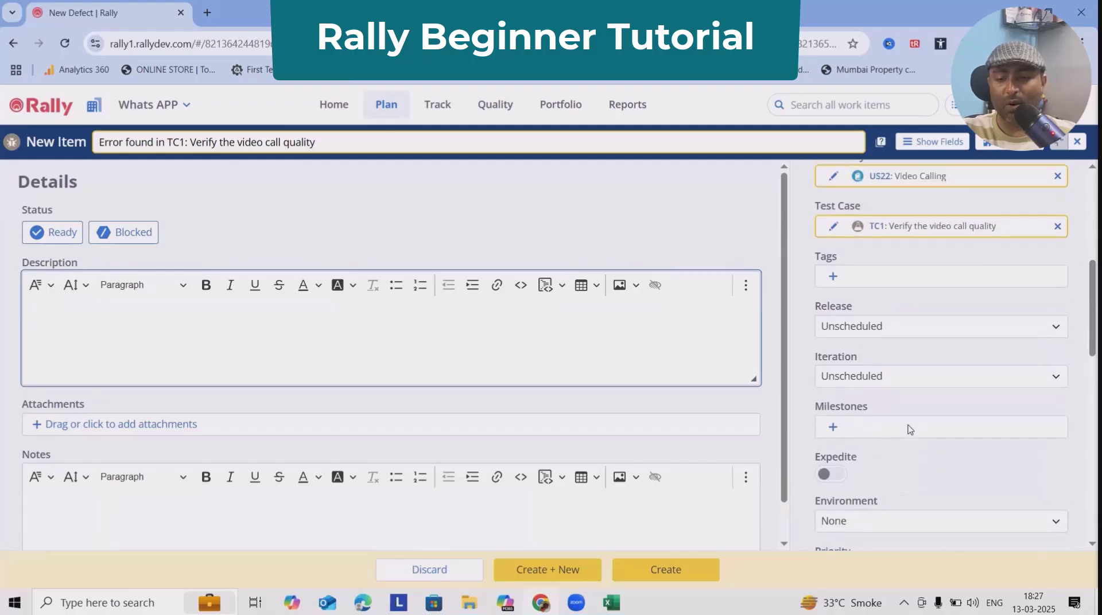
{"action": "scroll", "coordinate": [910, 429], "scroll_direction": "up", "scroll_amount": 6}
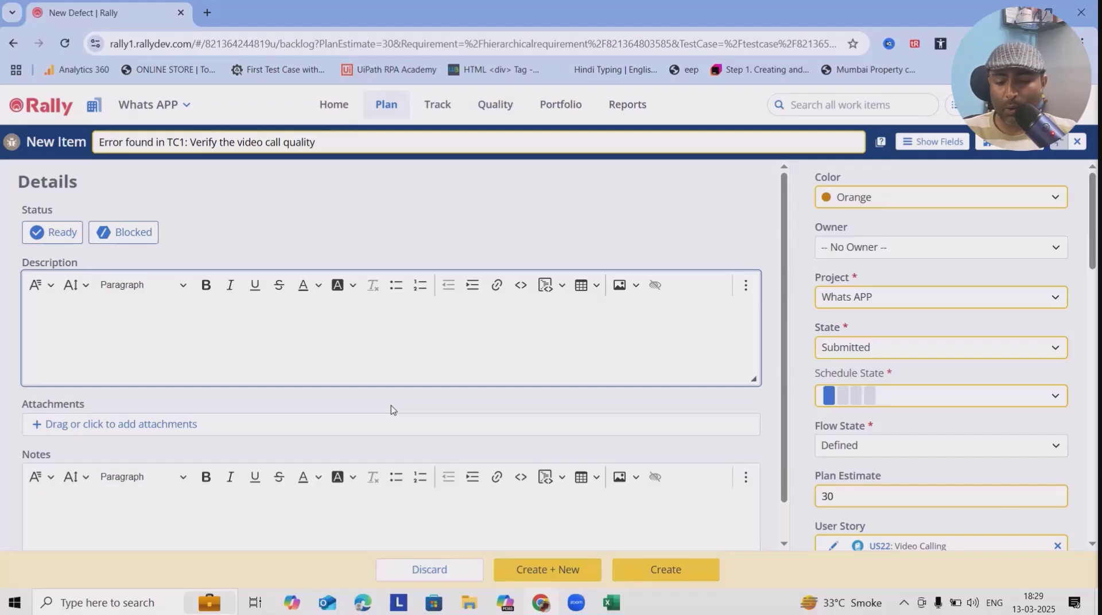
{"action": "type", "text": "Pt"}
{"action": "key", "text": "BackSpace"}
{"action": "key", "text": "BackSpace"}
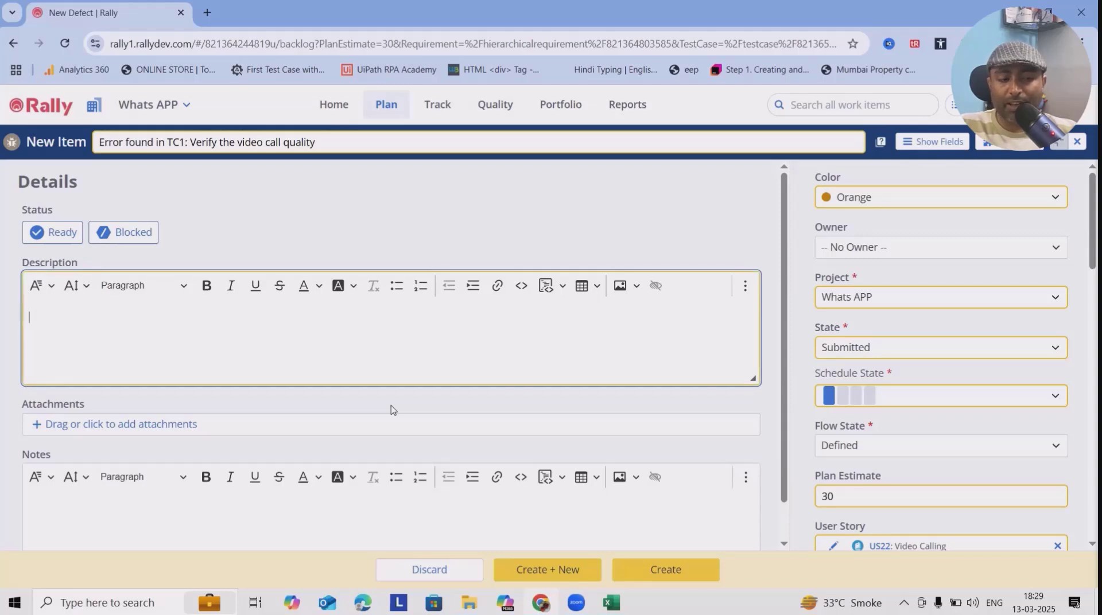
{"action": "type", "text": "Precon"}
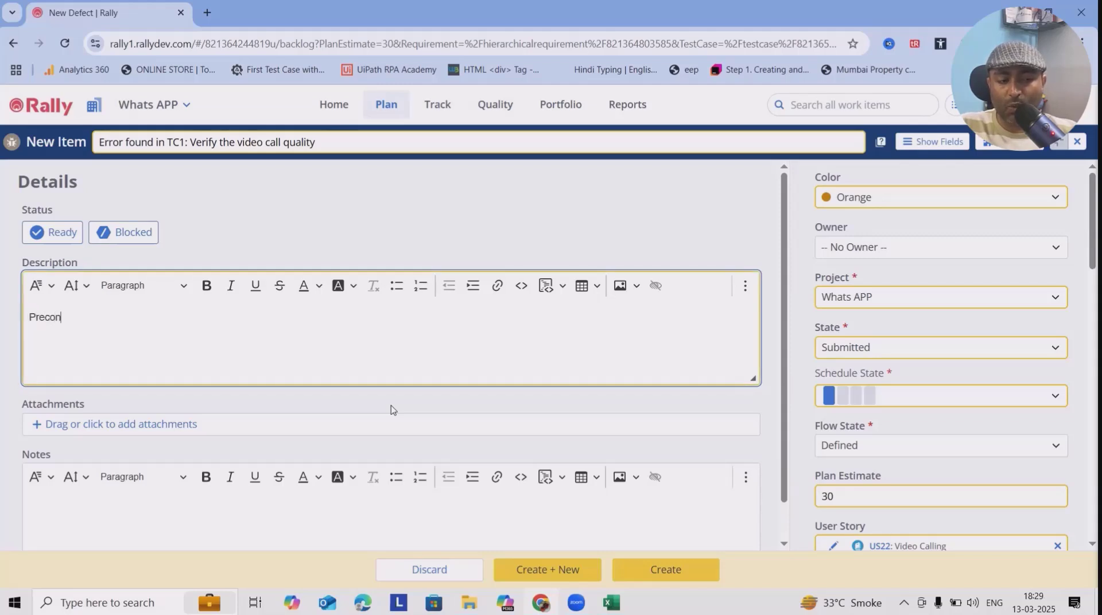
{"action": "type", "text": "di"}
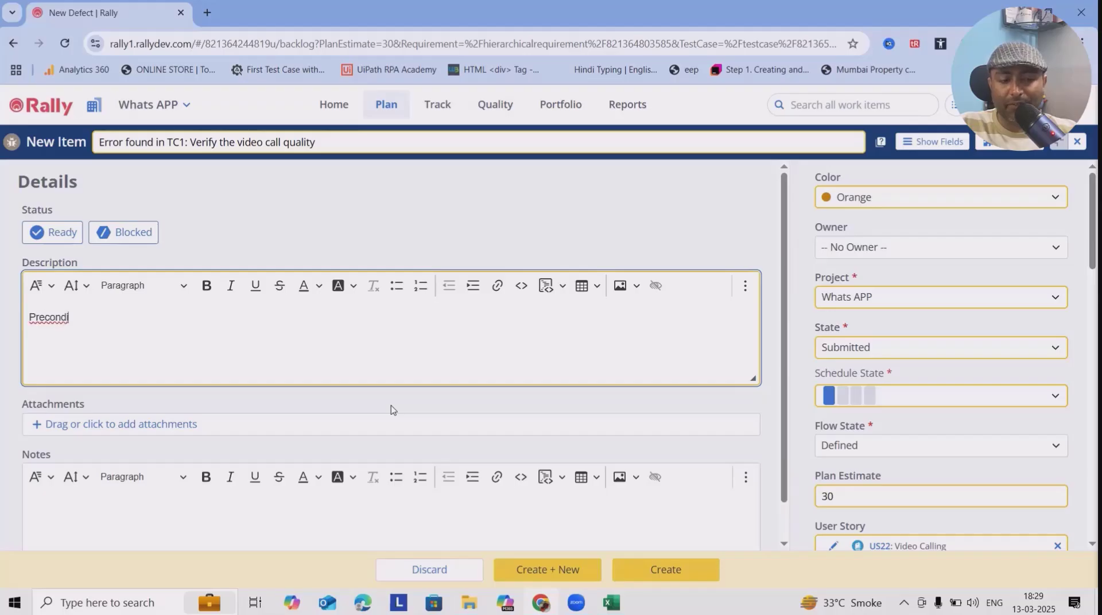
{"action": "type", "text": "tion"}
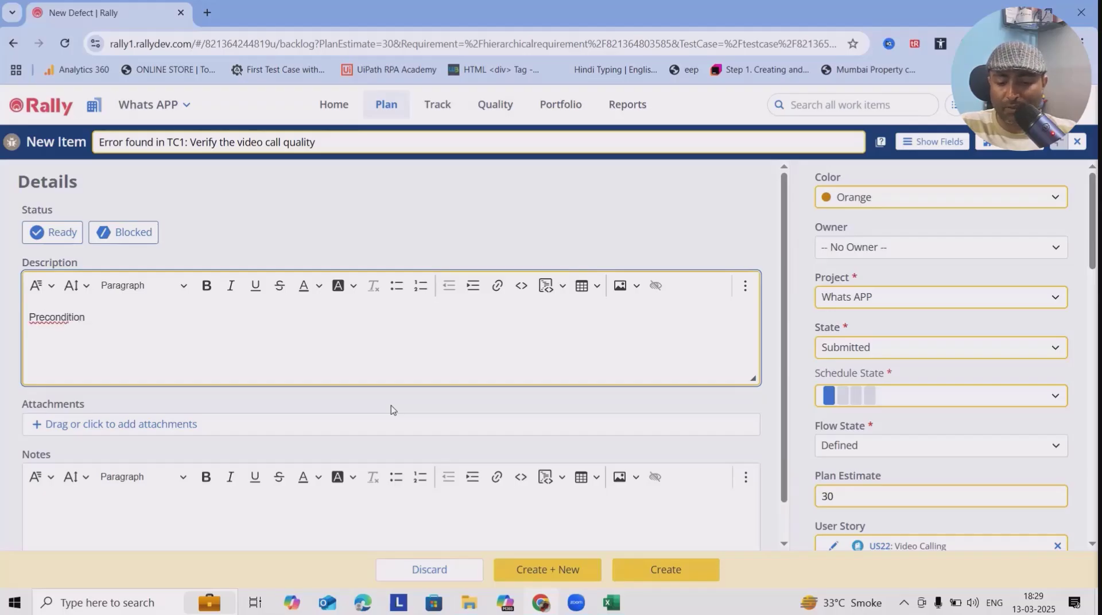
{"action": "type", "text": ":"}
{"action": "key", "text": "Return"}
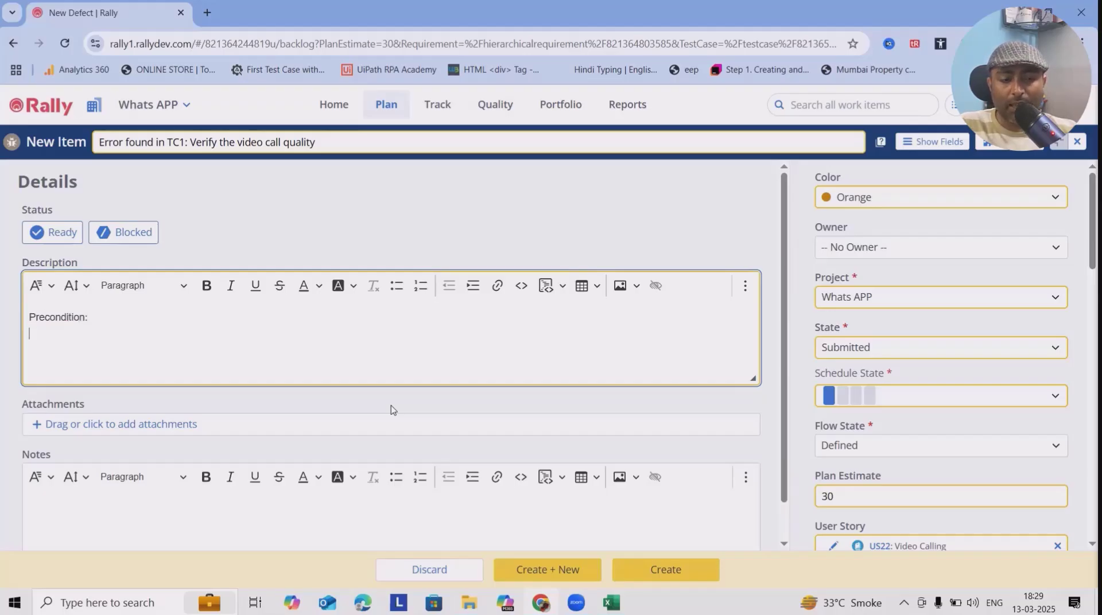
{"action": "type", "text": "Steps to "}
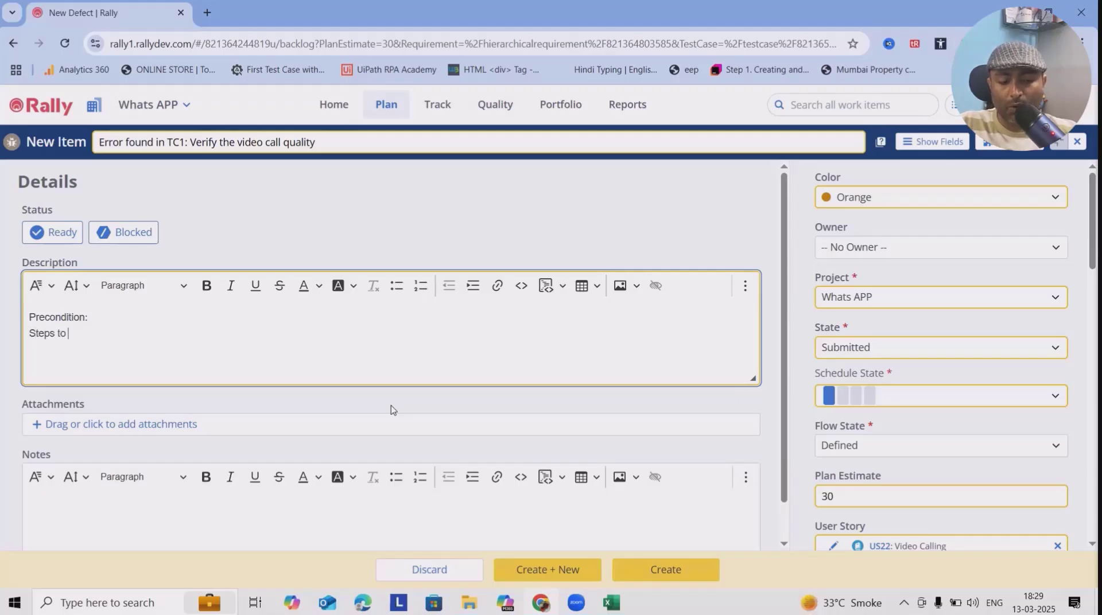
{"action": "type", "text": "Replicate"}
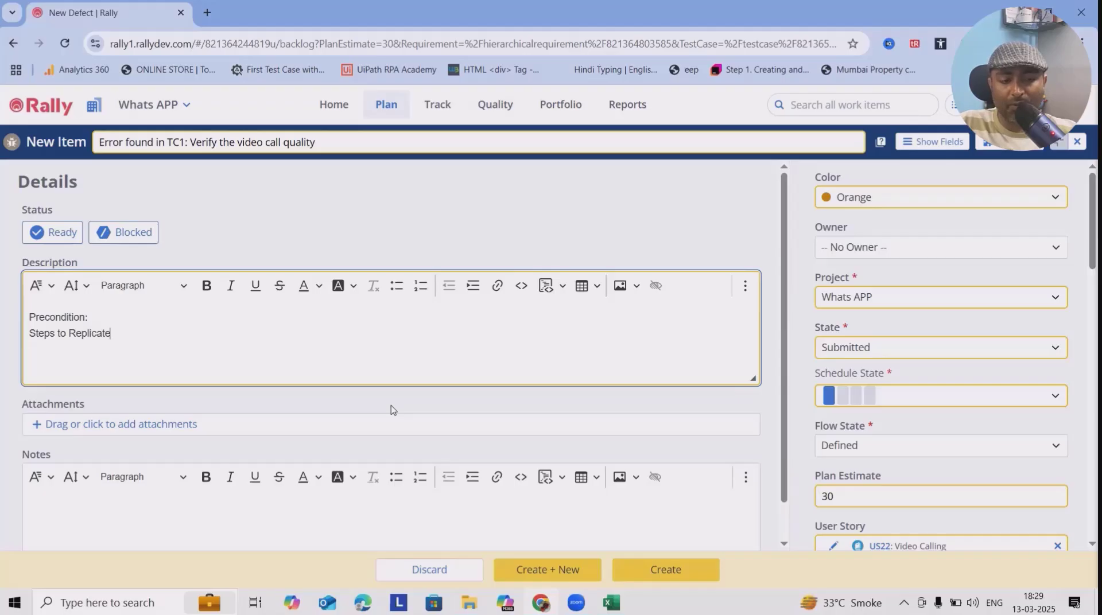
{"action": "type", "text": ":"}
{"action": "key", "text": "Return"}
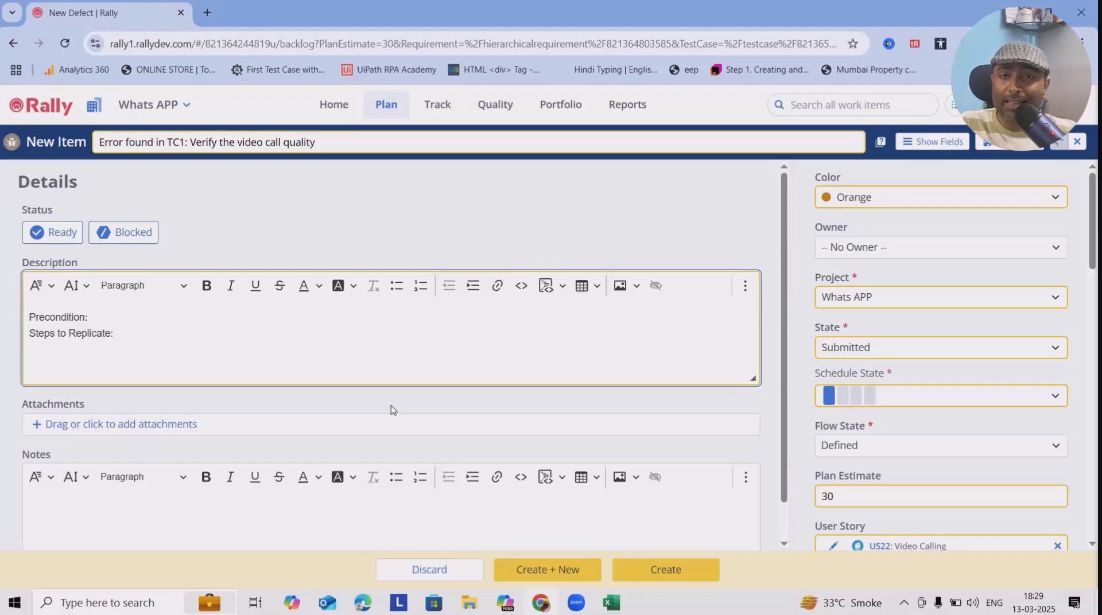
- Add the headings "Actual Result:" and "Expected Result:" on separate lines at the end of the defect's description
{"action": "type", "text": "Ad"}
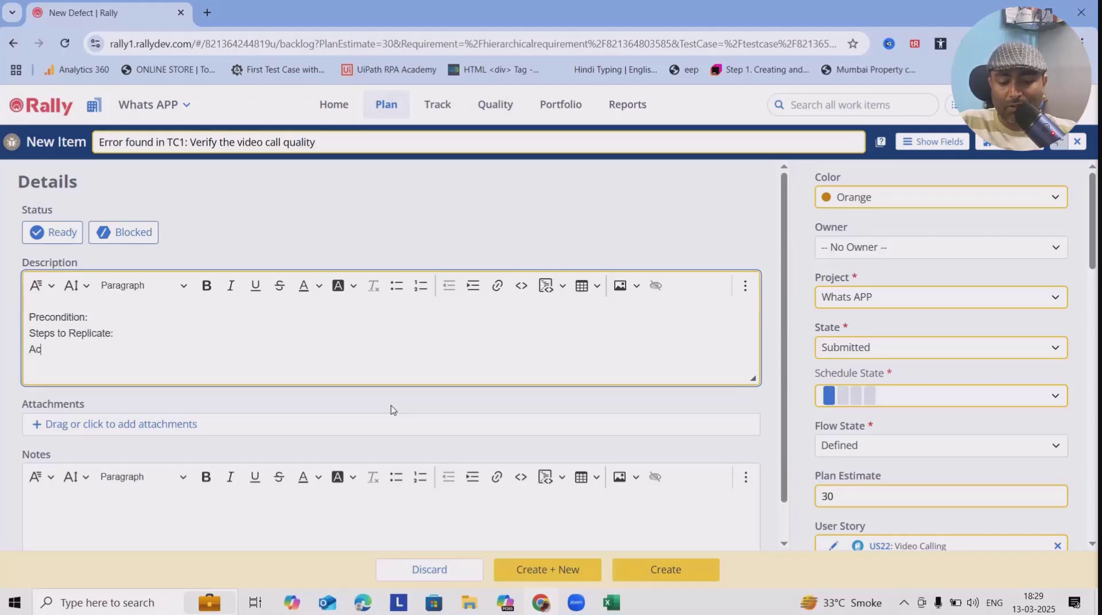
{"action": "type", "text": "tual Result:"}
{"action": "key", "text": "Return"}
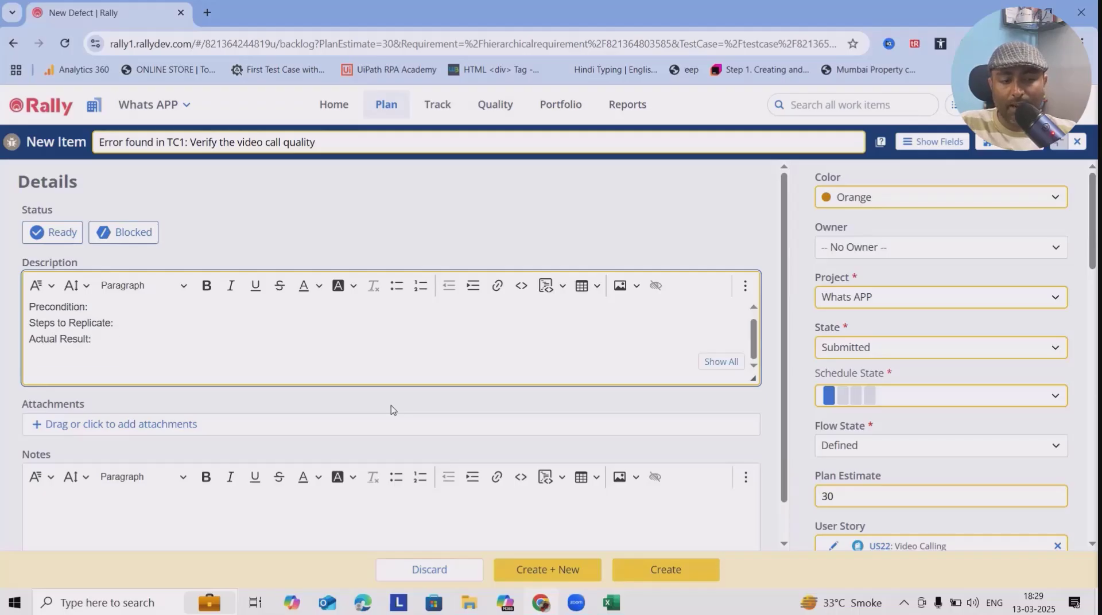
{"action": "type", "text": "Expected "}
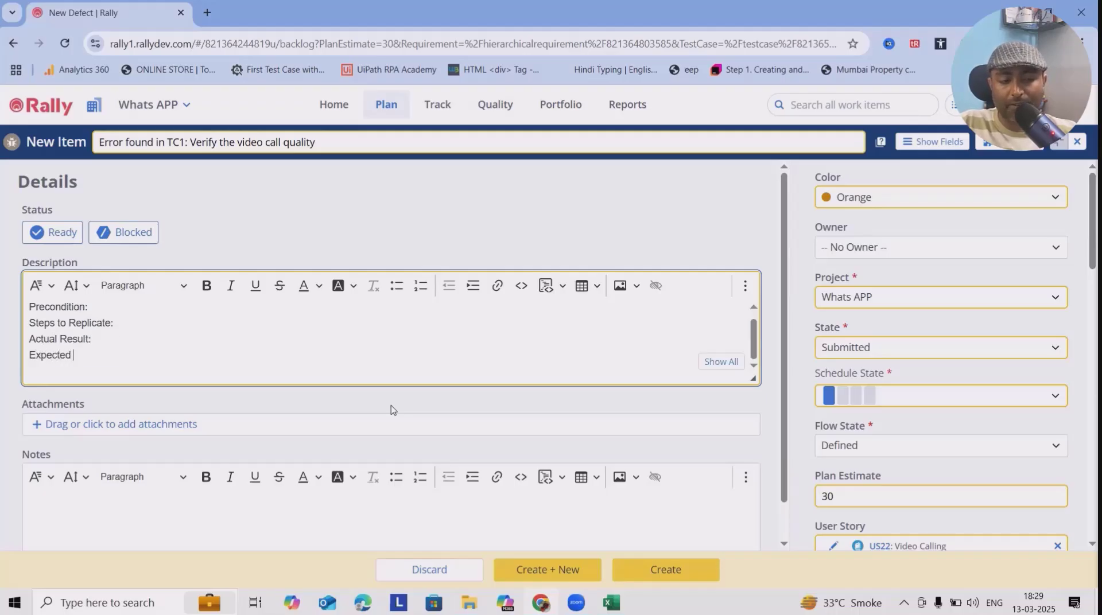
{"action": "type", "text": "Result:"}
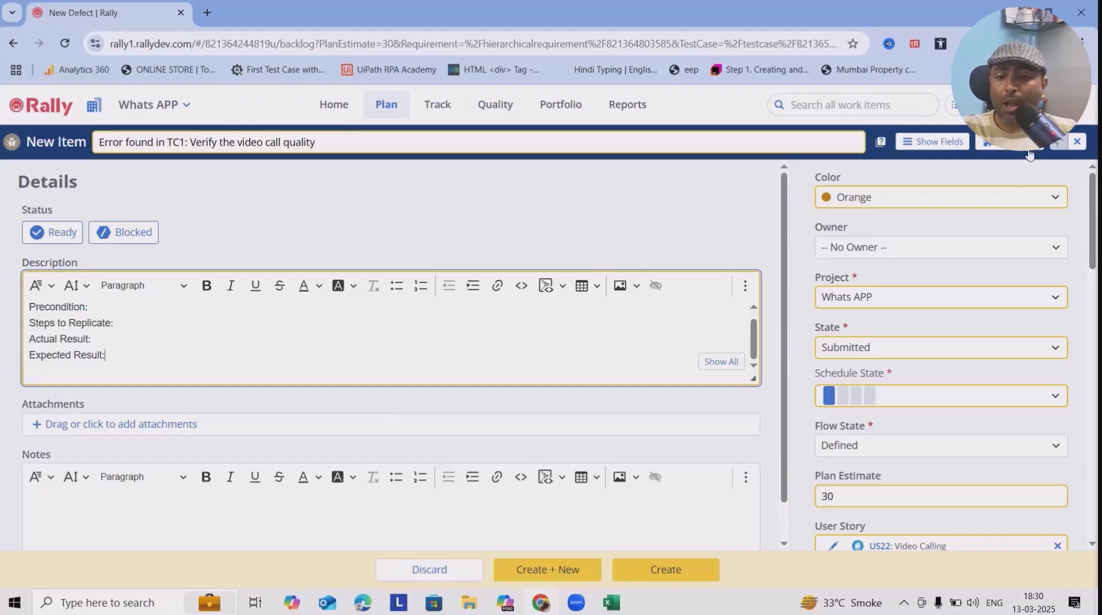
- Check the defect's color choices without changing them and set its owner to info
{"action": "left_click", "coordinate": [1006, 197]}
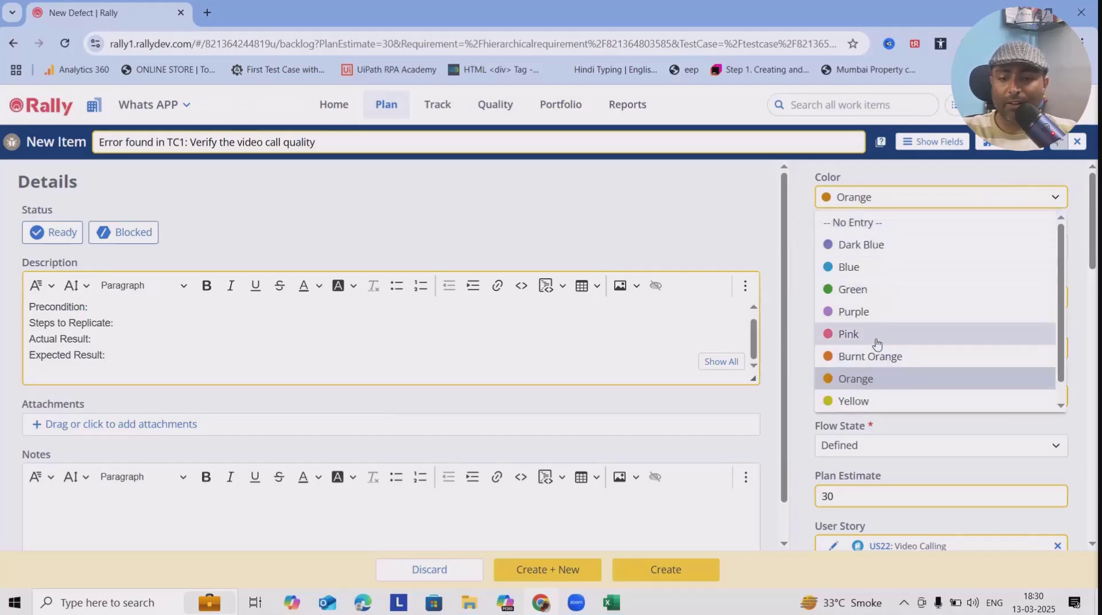
{"action": "left_click", "coordinate": [809, 212]}
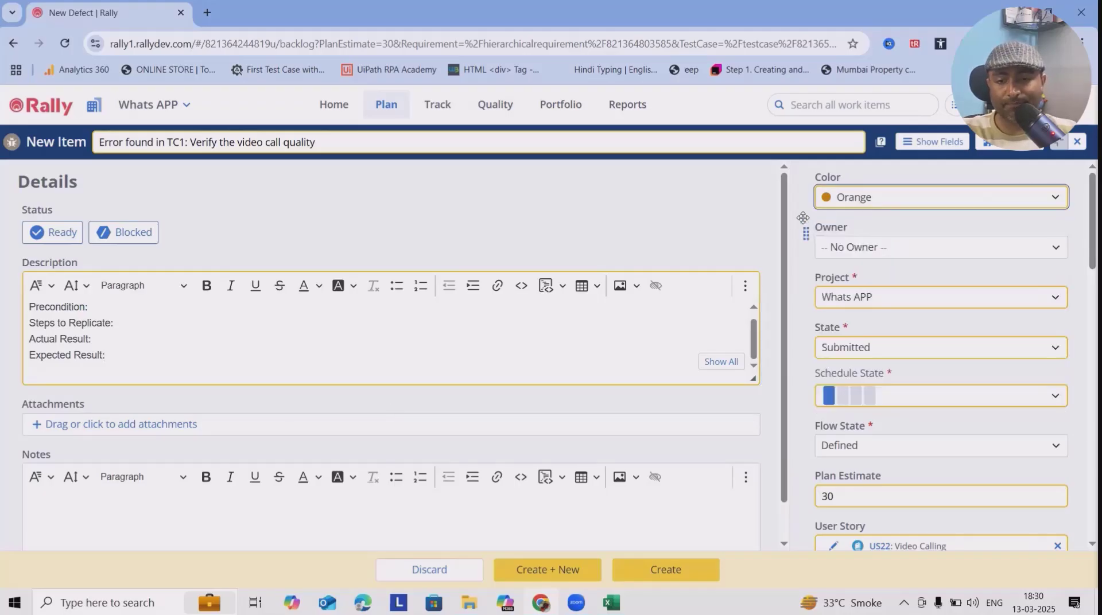
{"action": "left_click", "coordinate": [1033, 251]}
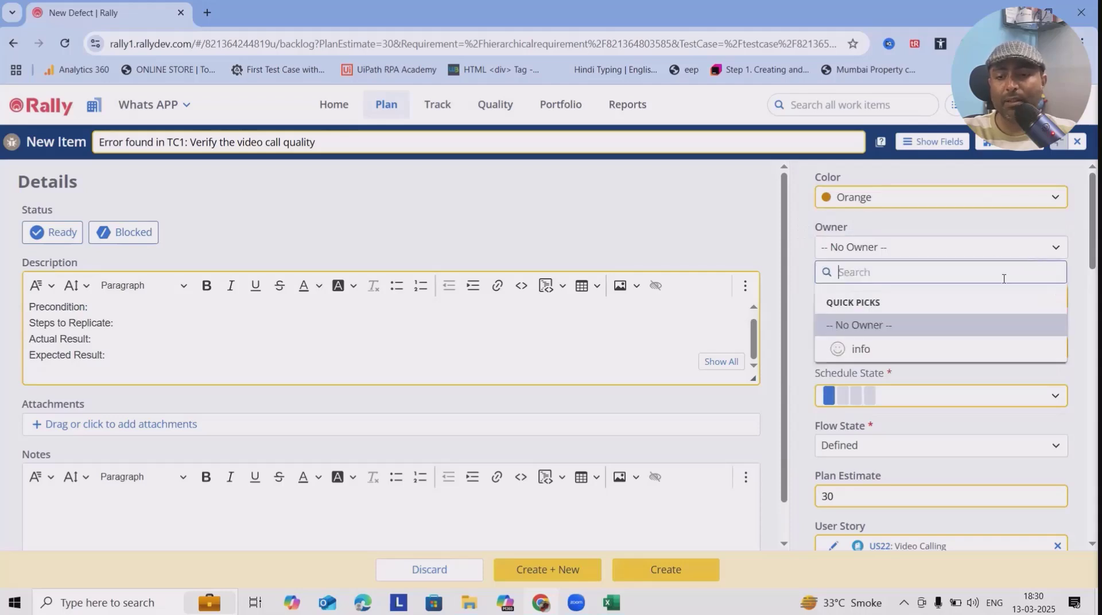
{"action": "left_click", "coordinate": [859, 350]}
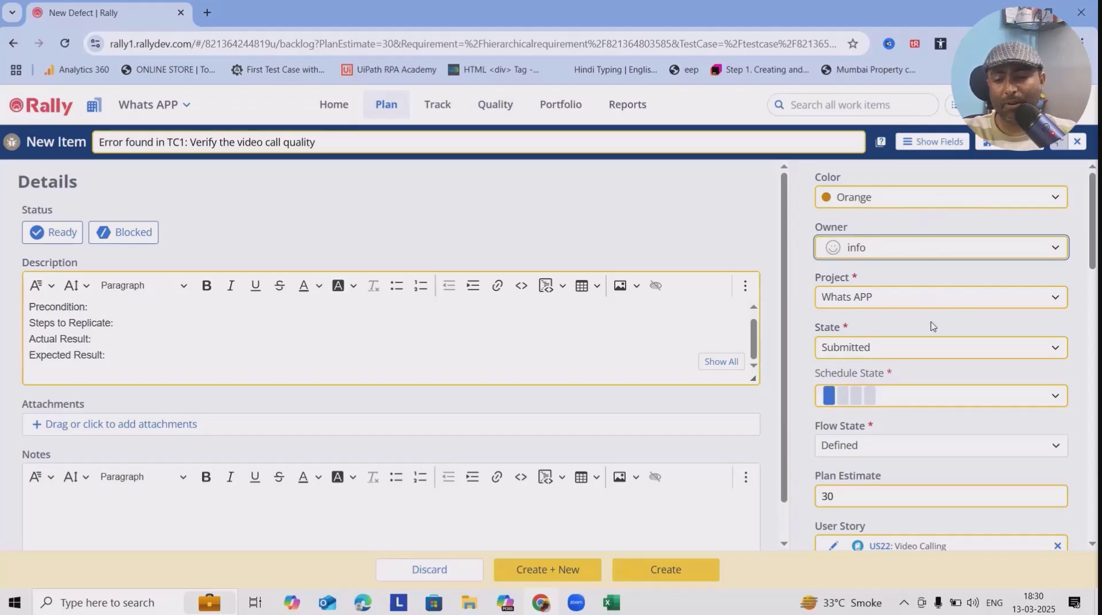
- Look through the new defect's Schedule State, Environment and Severity options without changing them
{"action": "scroll", "coordinate": [933, 322], "scroll_direction": "down", "scroll_amount": 1}
{"action": "scroll", "coordinate": [931, 318], "scroll_direction": "down", "scroll_amount": 2}
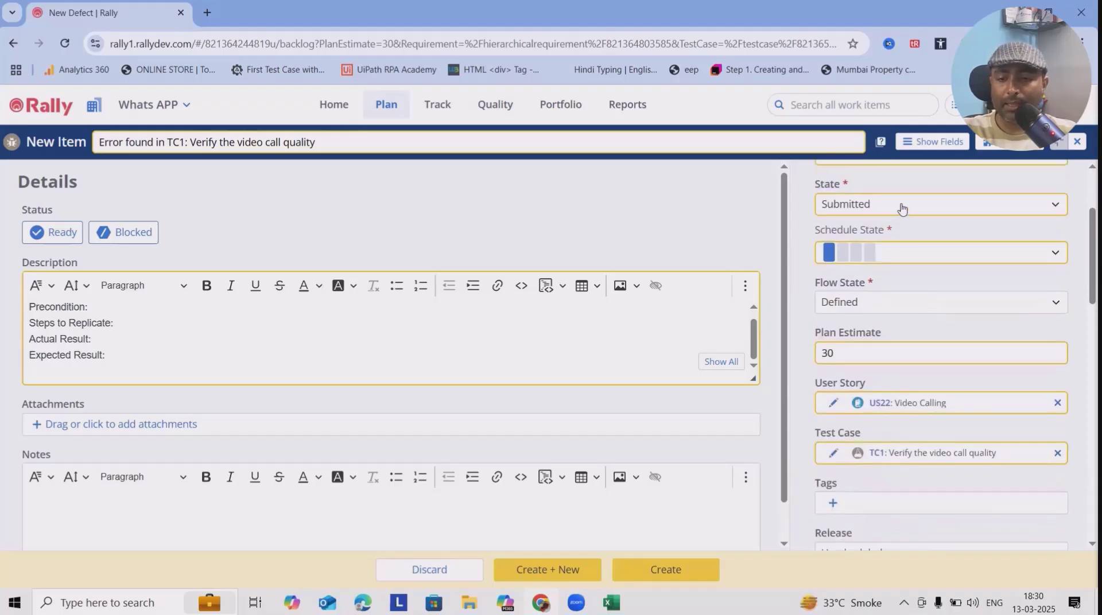
{"action": "left_click", "coordinate": [898, 250]}
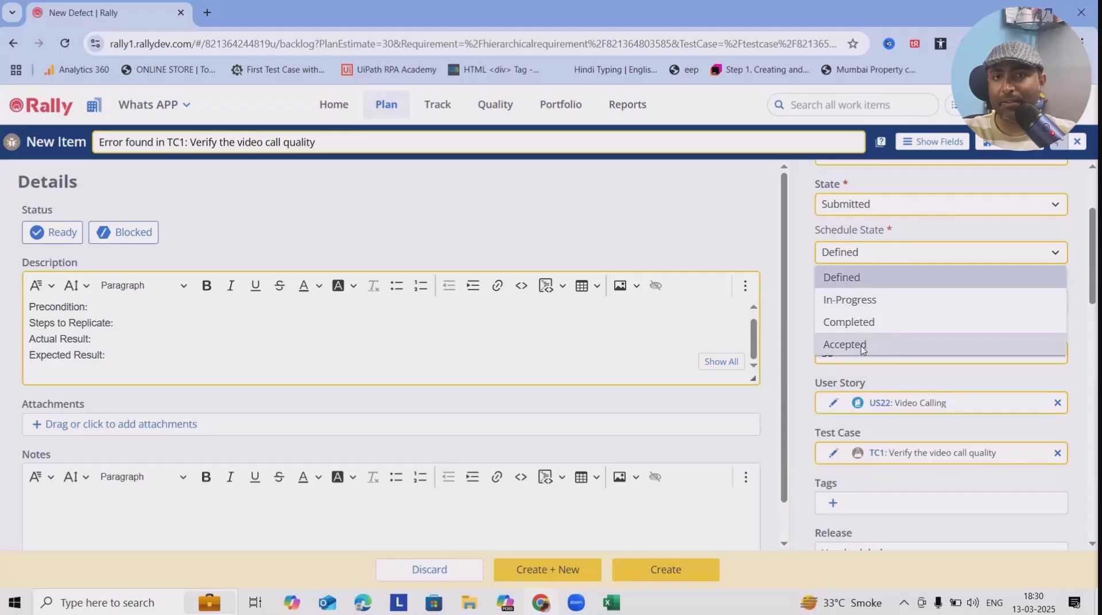
{"action": "left_click", "coordinate": [1081, 312]}
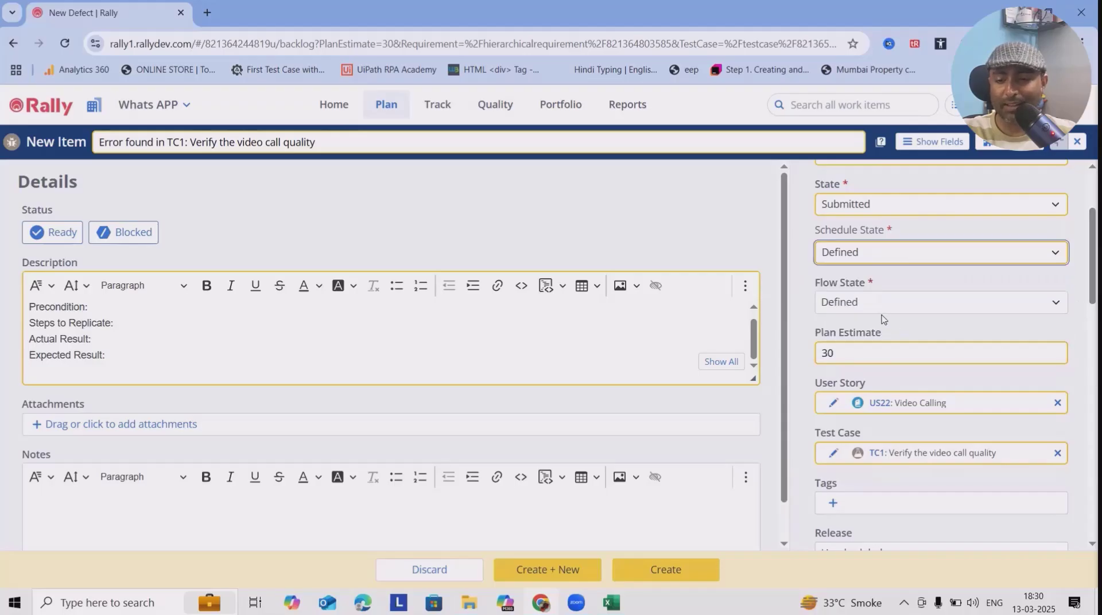
{"action": "scroll", "coordinate": [889, 310], "scroll_direction": "down", "scroll_amount": 1}
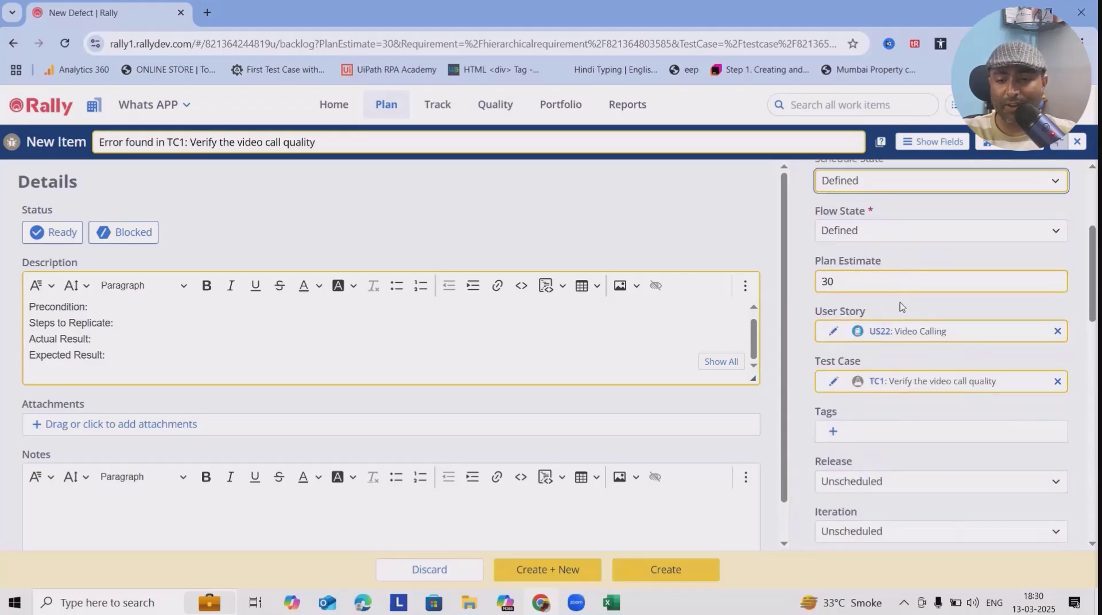
{"action": "scroll", "coordinate": [899, 304], "scroll_direction": "down", "scroll_amount": 1}
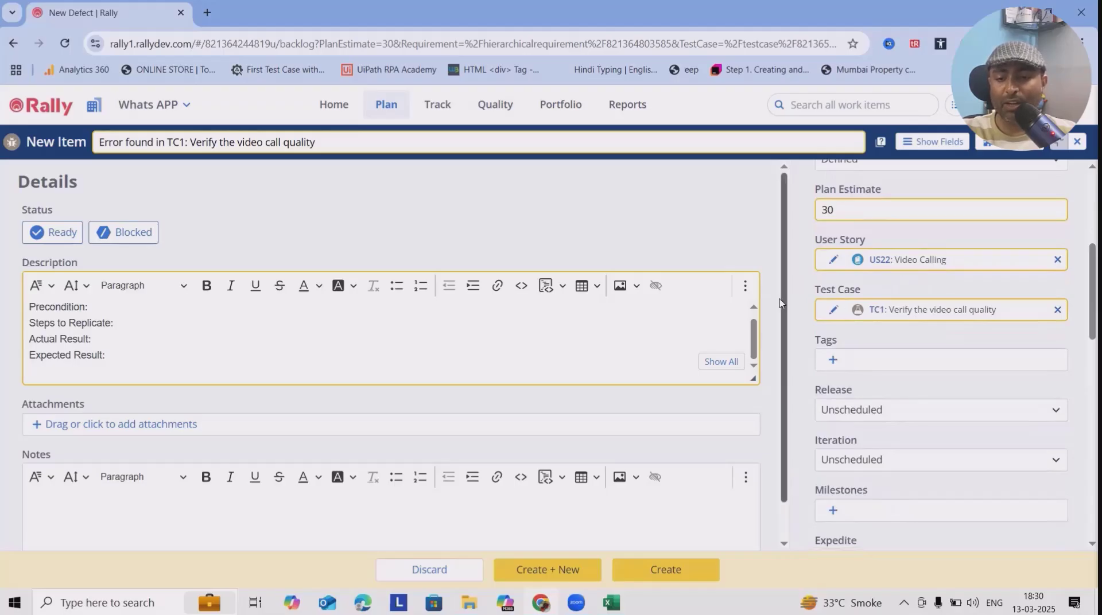
{"action": "scroll", "coordinate": [948, 351], "scroll_direction": "down", "scroll_amount": 4}
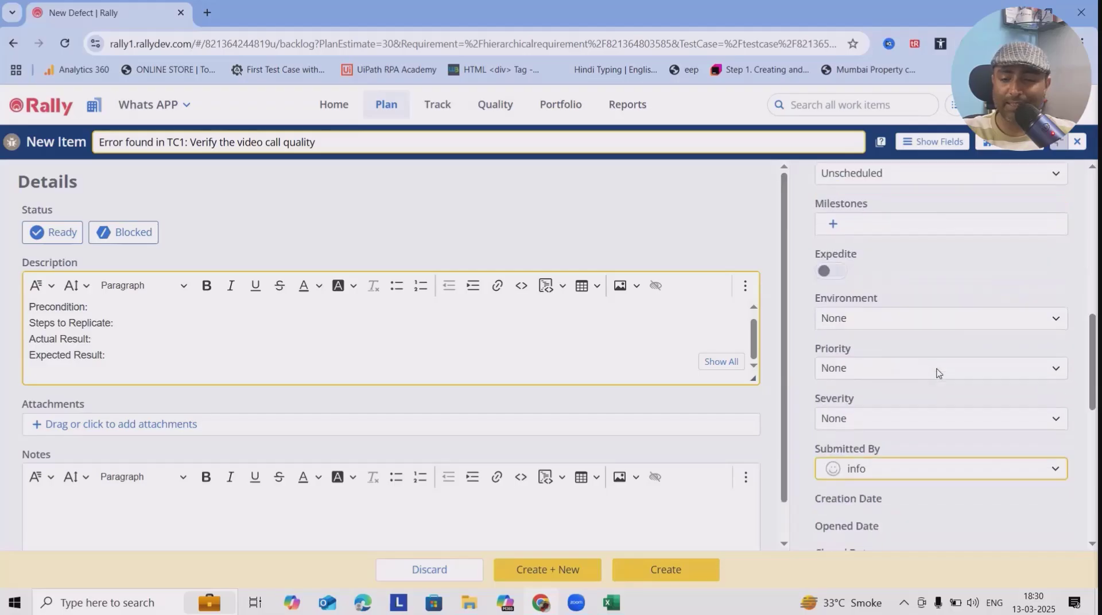
{"action": "scroll", "coordinate": [938, 375], "scroll_direction": "down", "scroll_amount": 1}
{"action": "left_click", "coordinate": [945, 250]}
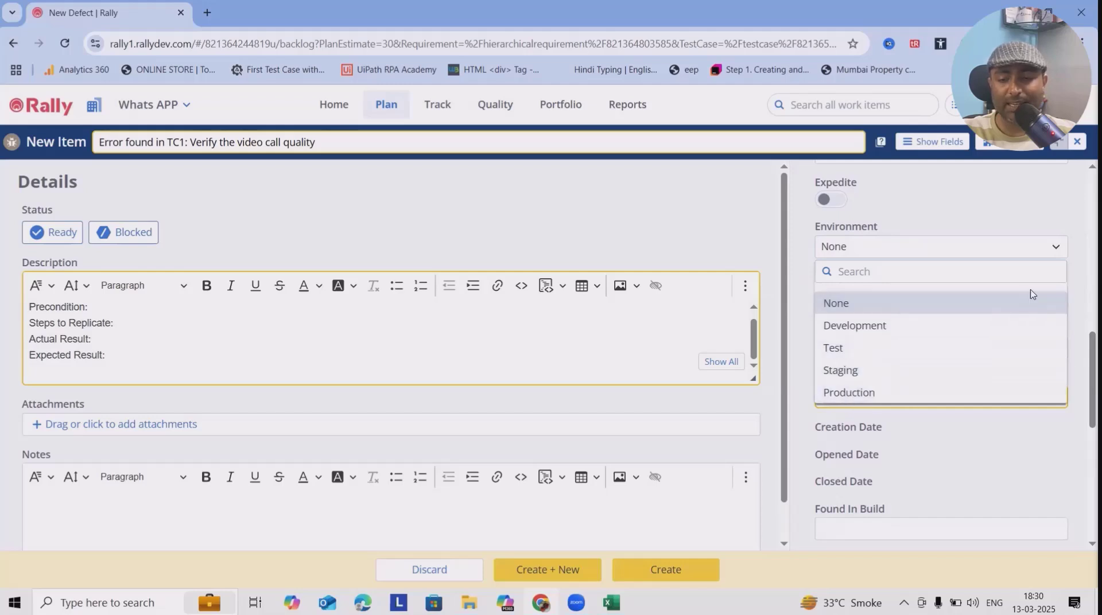
{"action": "left_click", "coordinate": [1058, 206]}
{"action": "scroll", "coordinate": [948, 356], "scroll_direction": "down", "scroll_amount": 2}
{"action": "scroll", "coordinate": [948, 356], "scroll_direction": "up", "scroll_amount": 1}
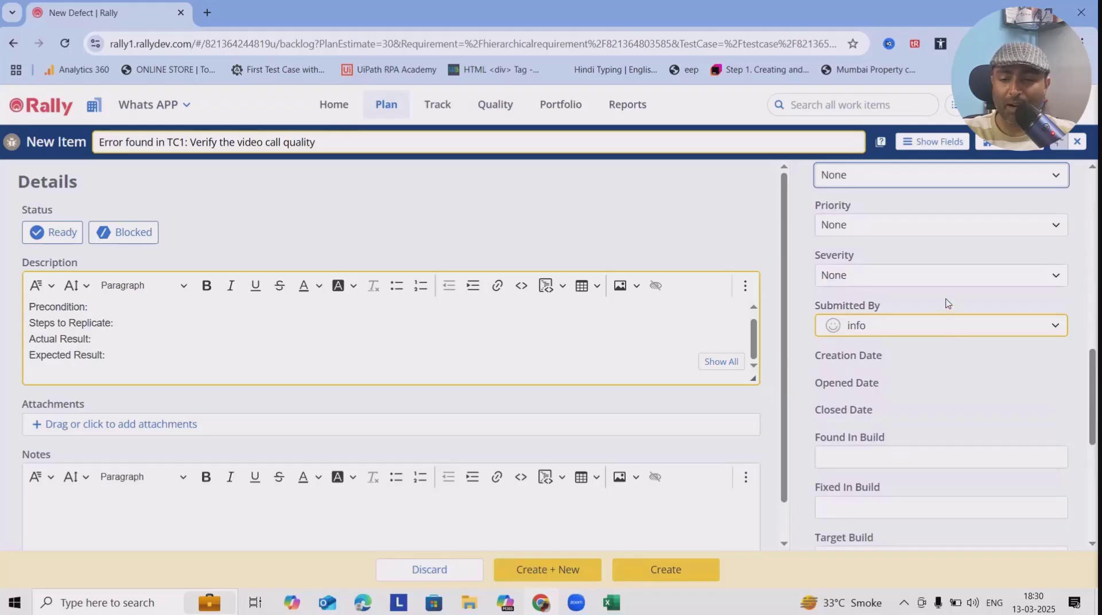
{"action": "left_click", "coordinate": [950, 279]}
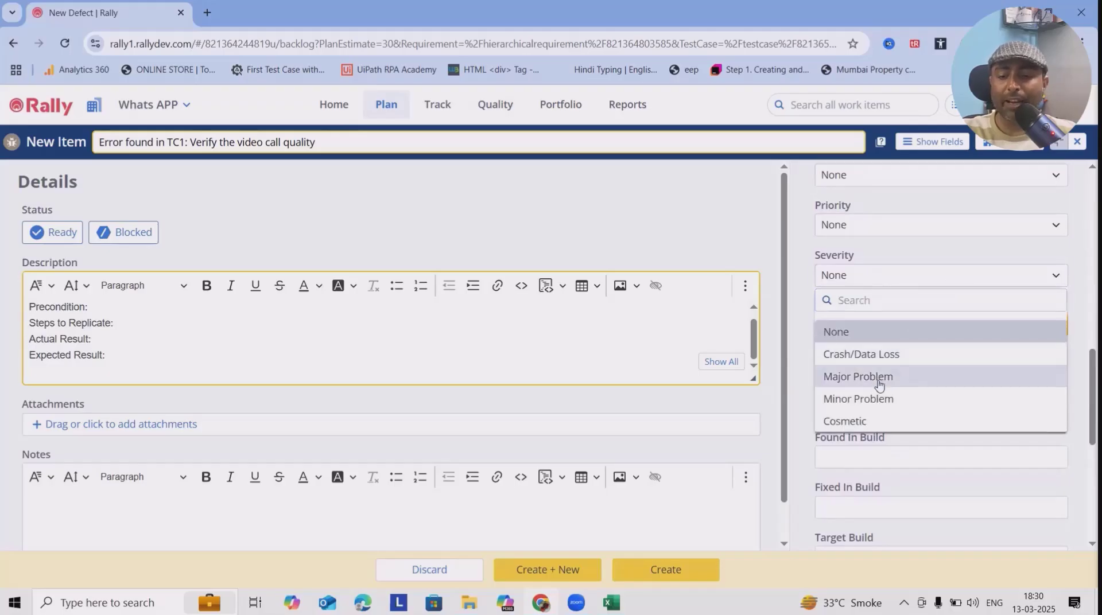
{"action": "left_click", "coordinate": [964, 257]}
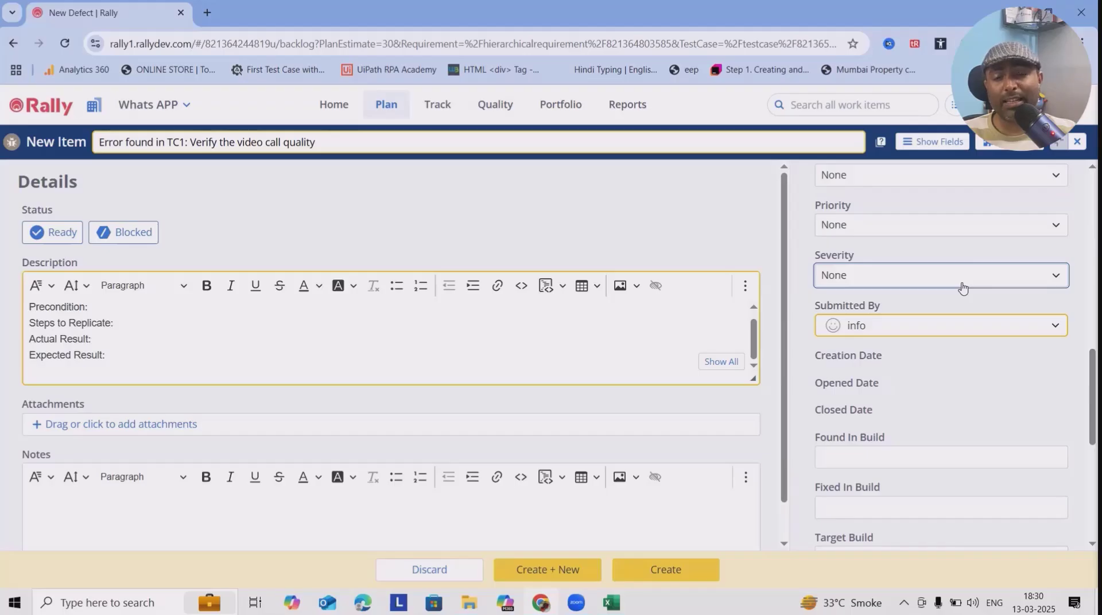
- Review the remaining fields of the new defect and create it
{"action": "scroll", "coordinate": [911, 358], "scroll_direction": "down", "scroll_amount": 5}
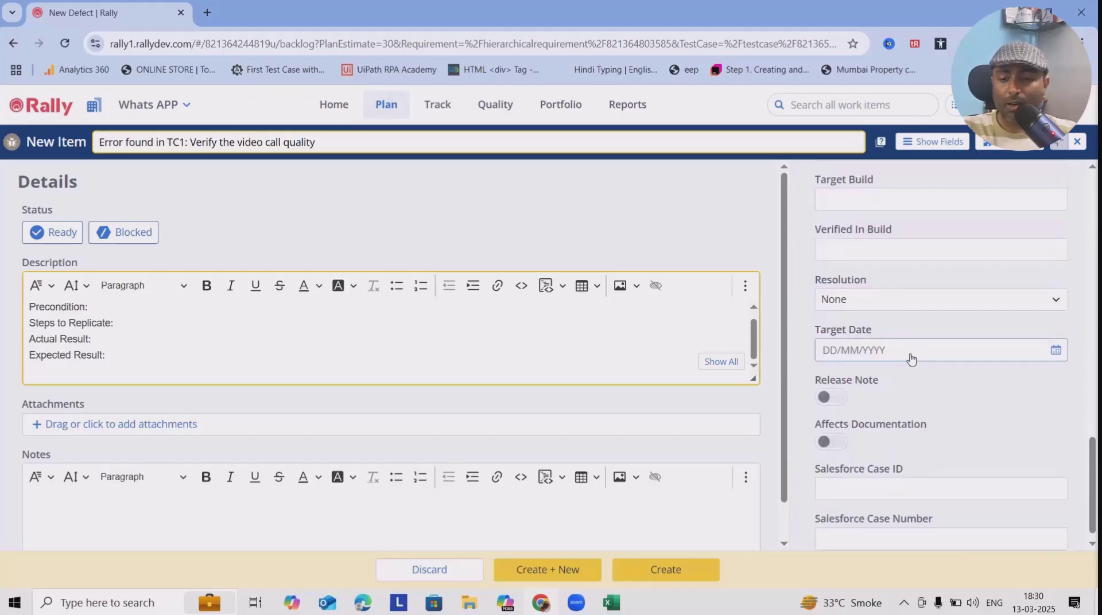
{"action": "scroll", "coordinate": [911, 358], "scroll_direction": "down", "scroll_amount": 1}
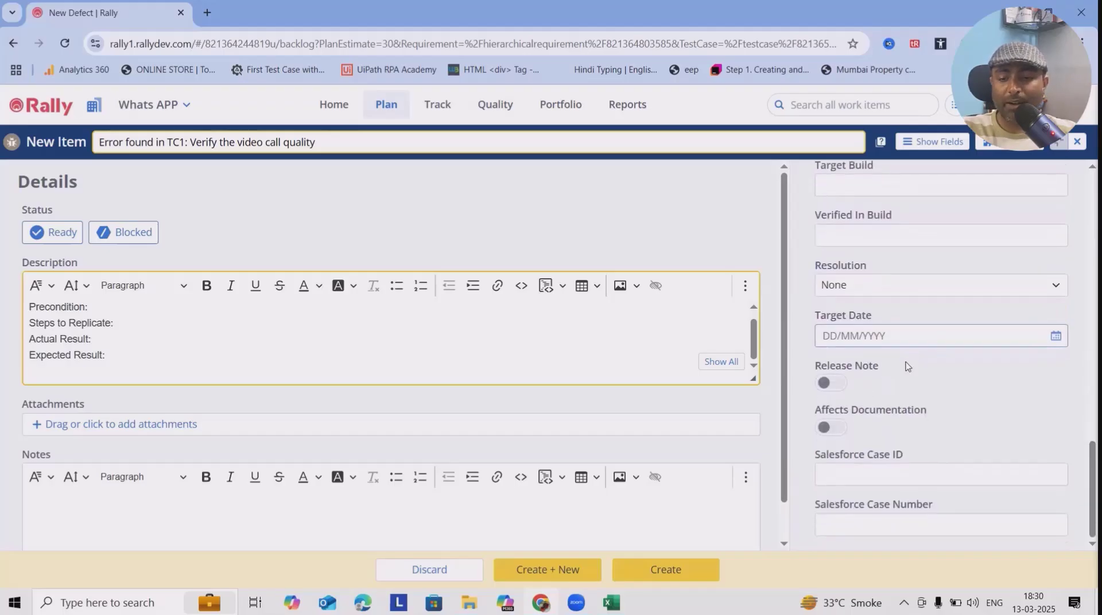
{"action": "left_click", "coordinate": [677, 578]}
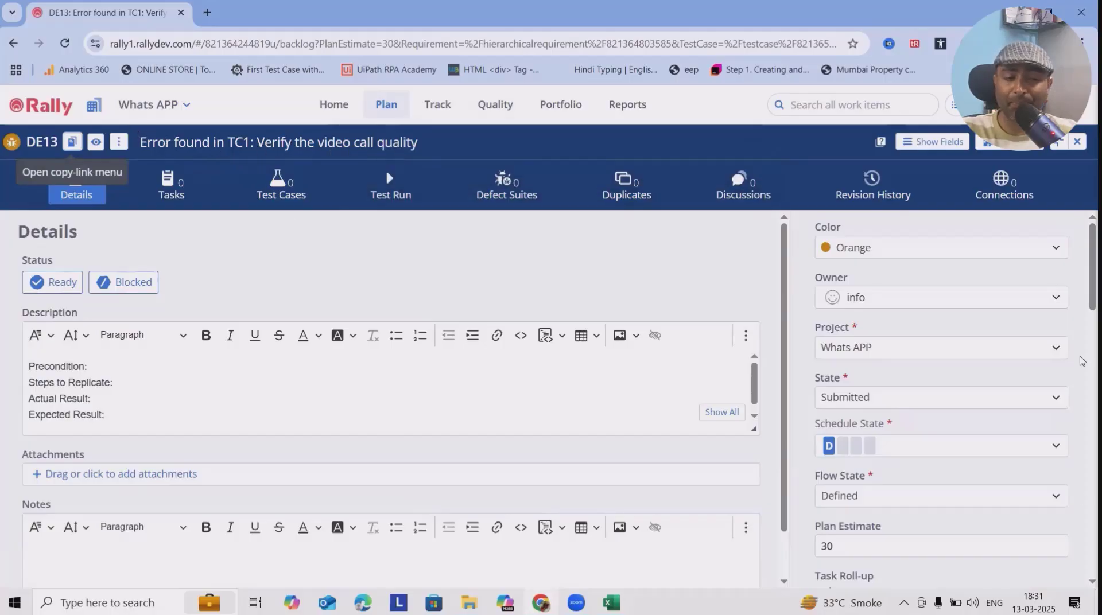
- Return to the Video Calling user story and check its linked defects and its discussions
{"action": "key", "text": "alt+Left"}
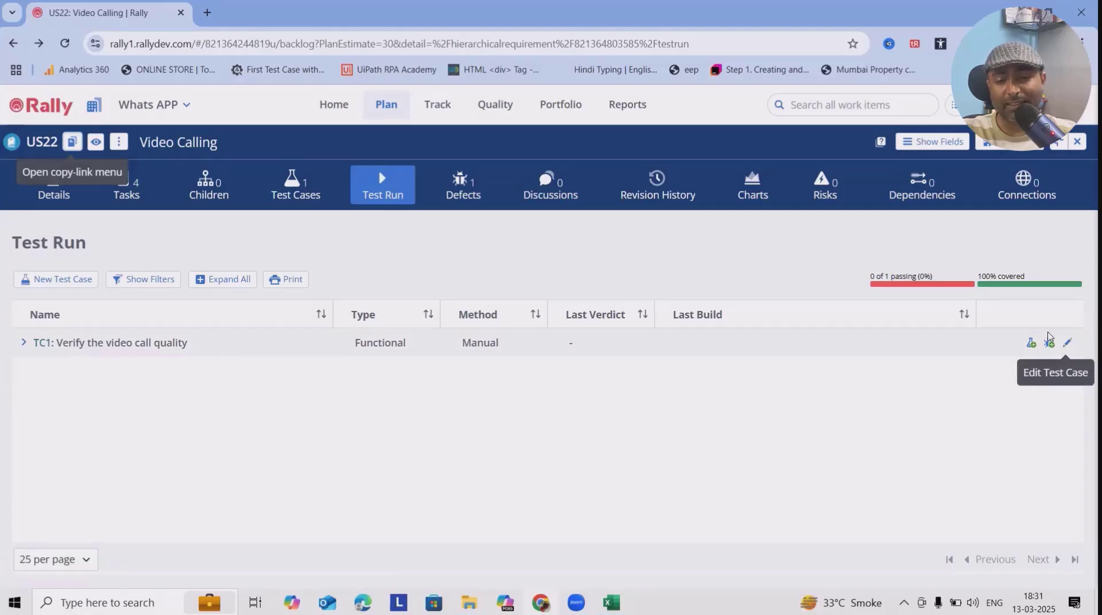
{"action": "left_click", "coordinate": [452, 184]}
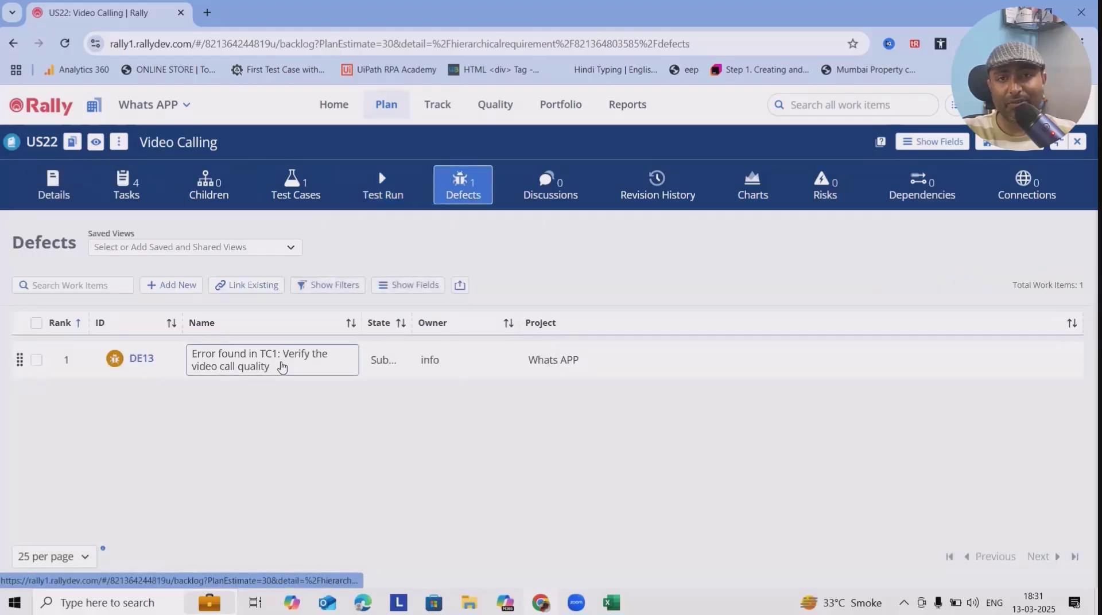
{"action": "left_click", "coordinate": [563, 193]}
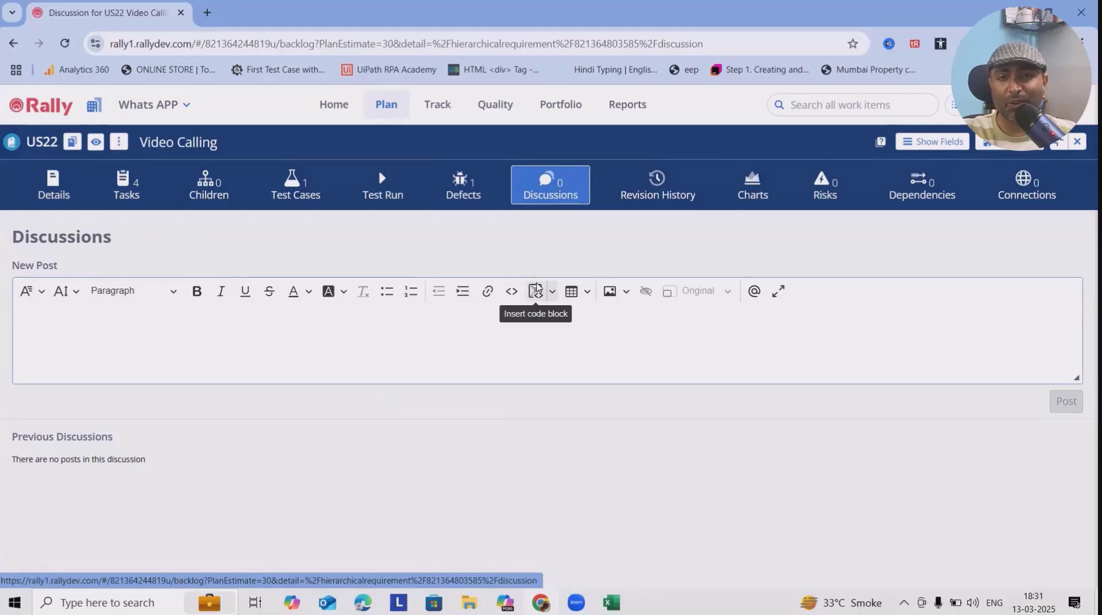
- Review the Video Calling user story's revision history from the newest entries to the oldest
{"action": "left_click", "coordinate": [657, 185]}
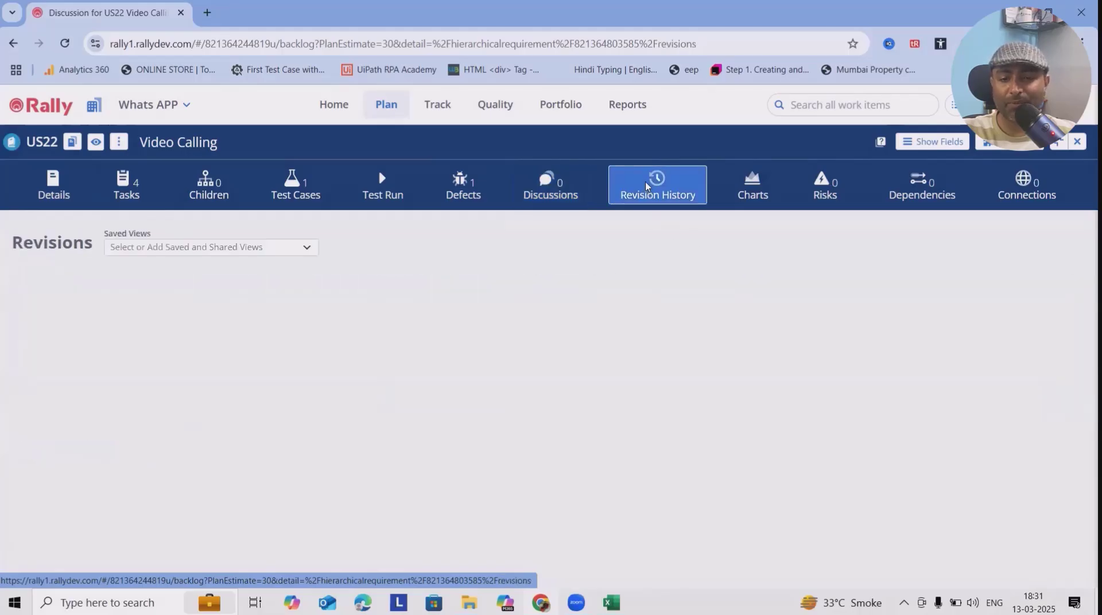
{"action": "scroll", "coordinate": [65, 424], "scroll_direction": "down", "scroll_amount": 10}
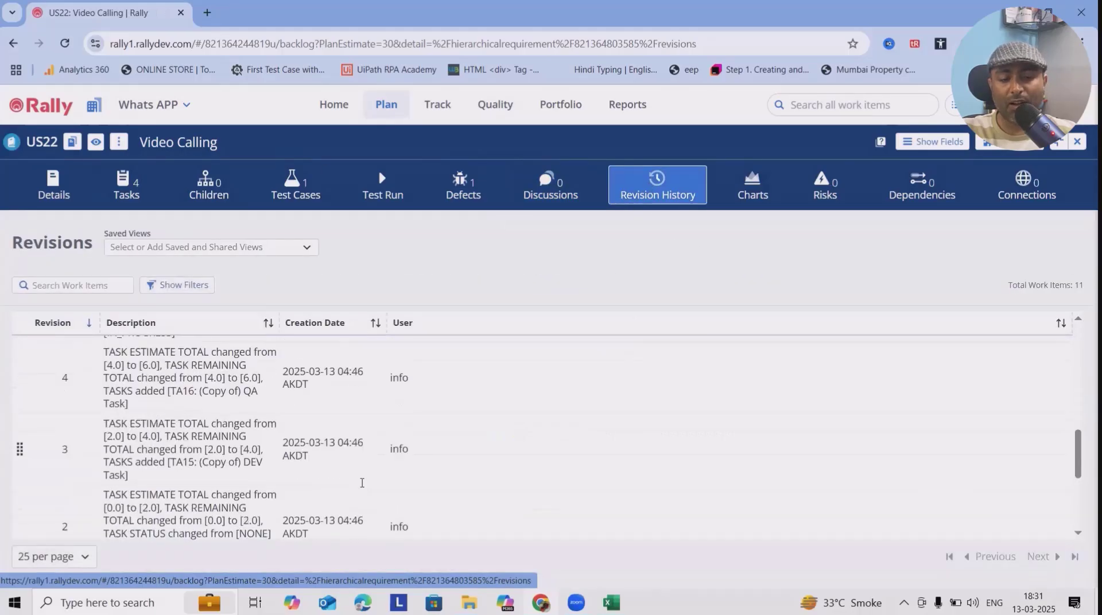
{"action": "scroll", "coordinate": [354, 516], "scroll_direction": "up", "scroll_amount": 10}
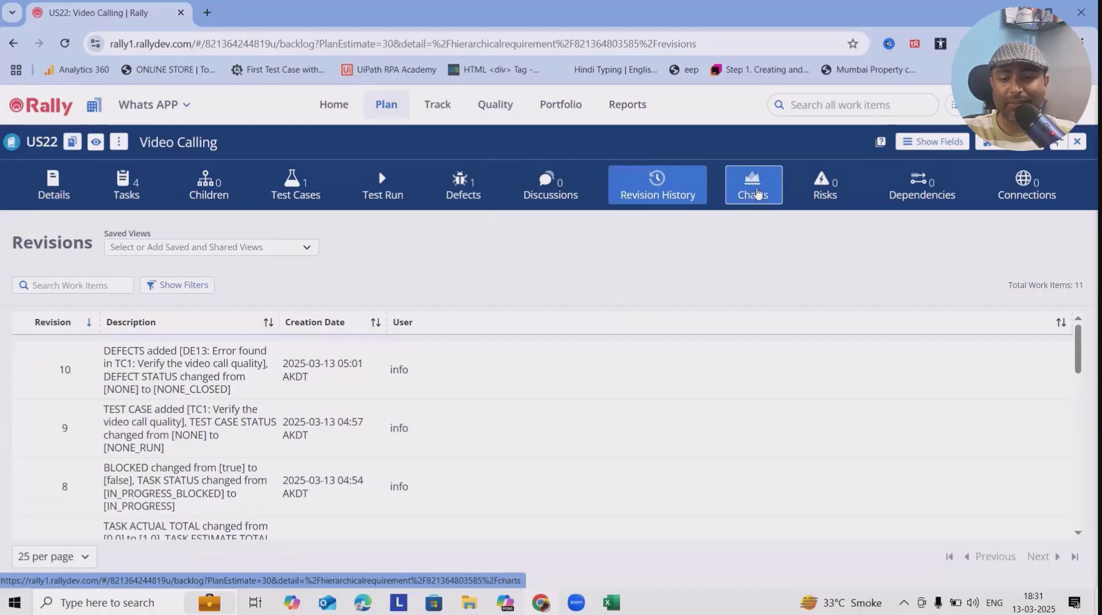
- Look at the Video Calling user story's charts, risks and dependencies
{"action": "left_click", "coordinate": [752, 190]}
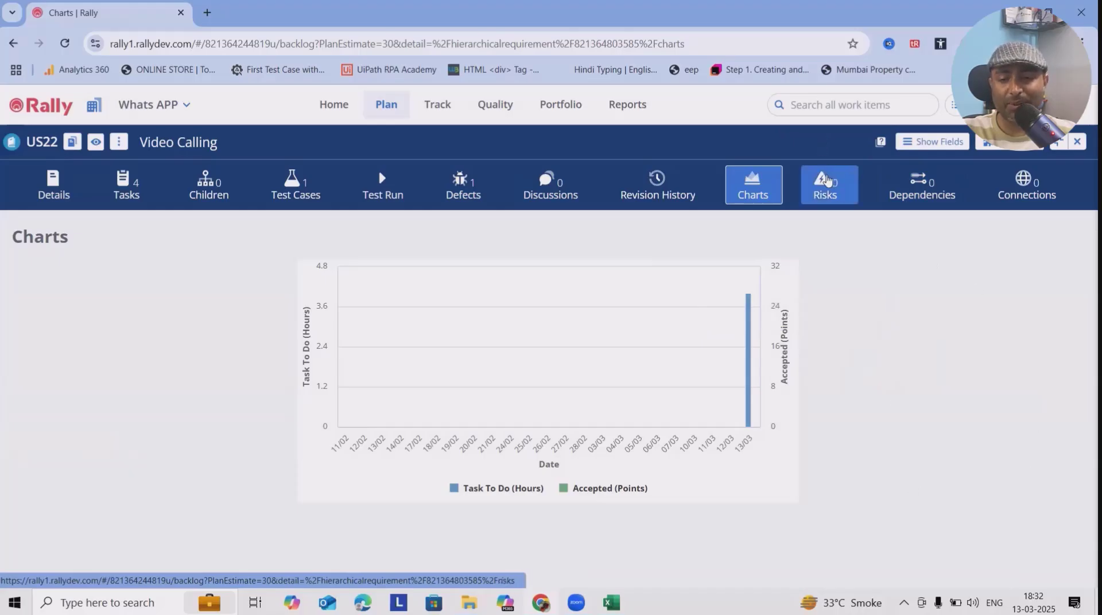
{"action": "left_click", "coordinate": [827, 182]}
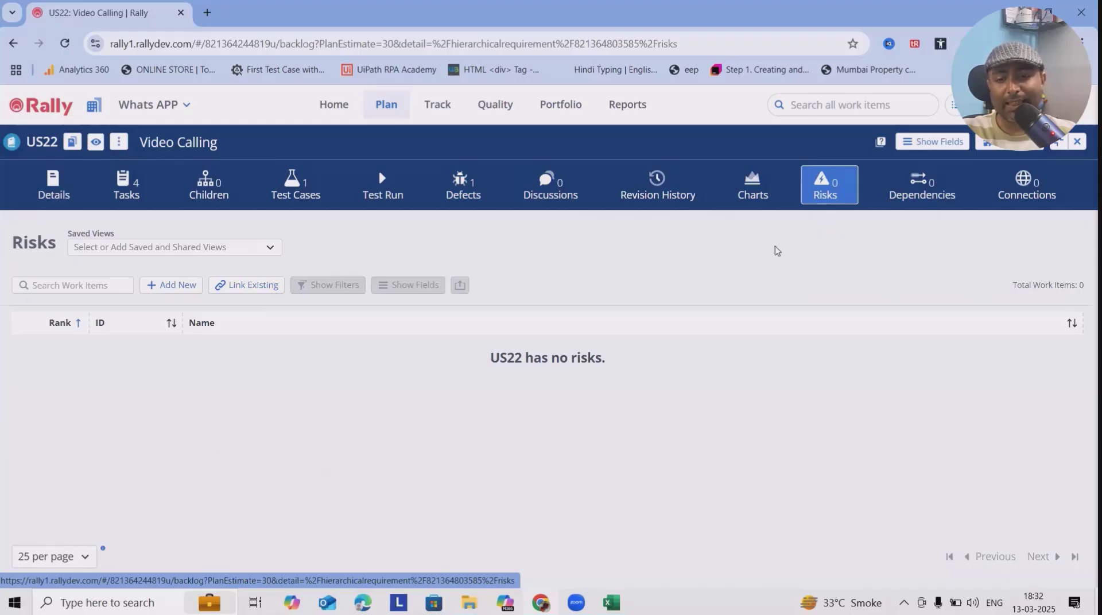
{"action": "left_click", "coordinate": [918, 187]}
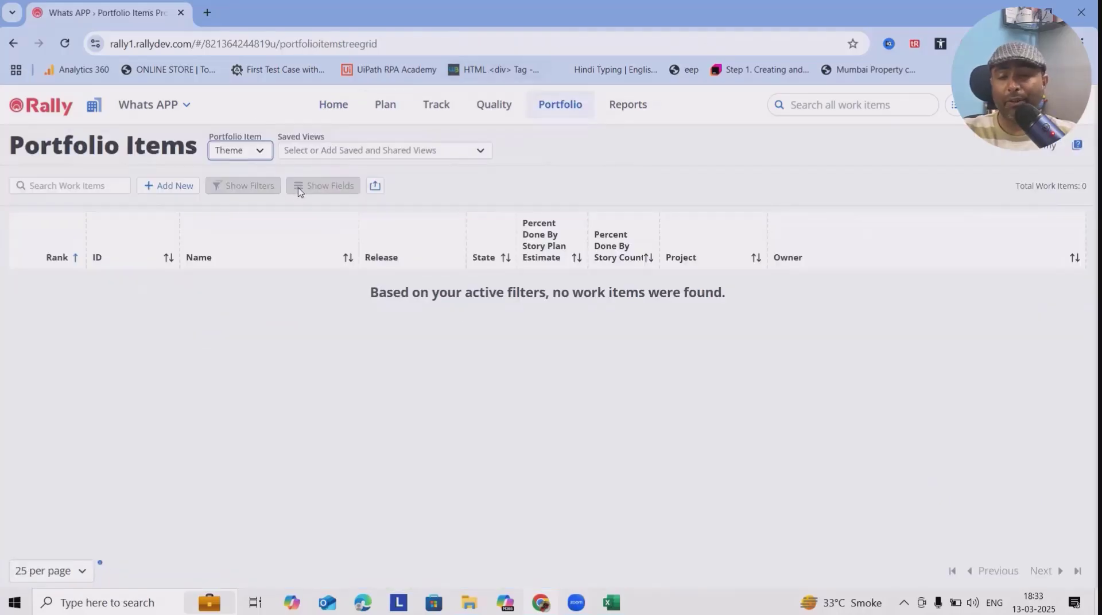
- Show the available portfolio item types for the Whats APP project's Portfolio Items
{"action": "left_click", "coordinate": [266, 151]}
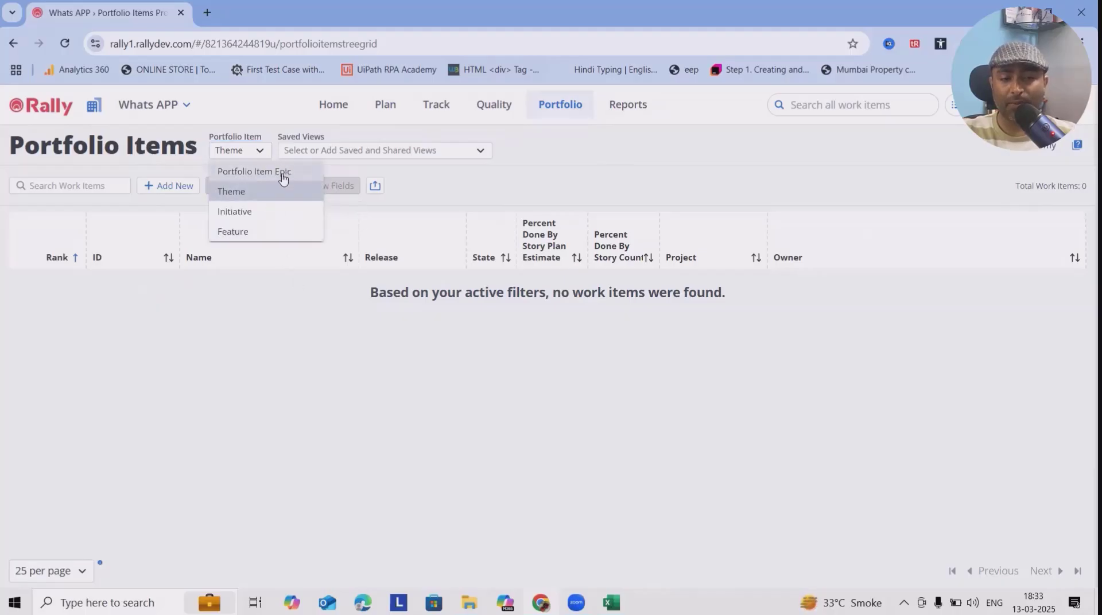